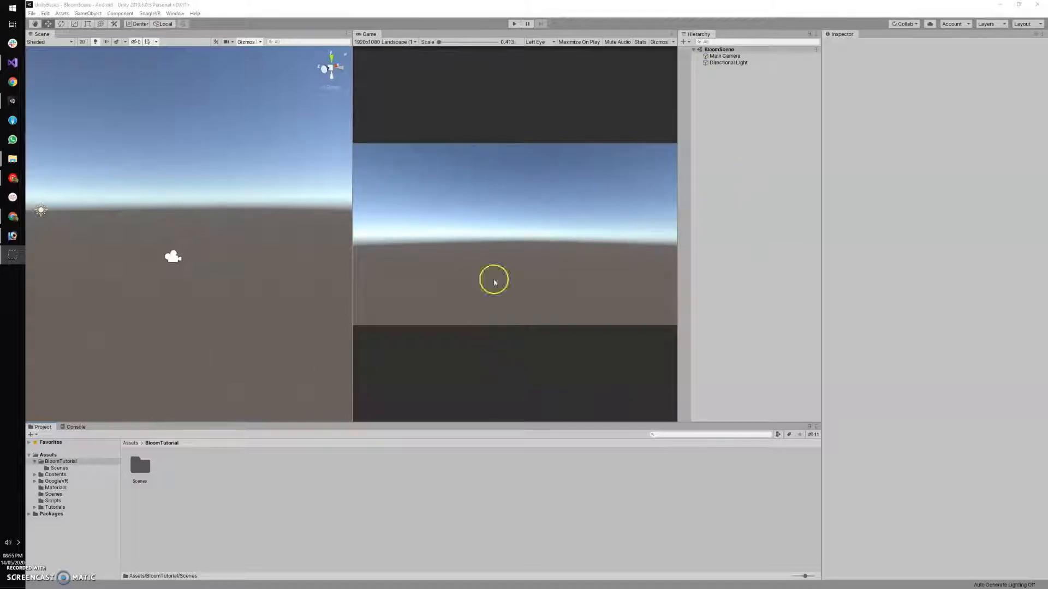
Step: Disable the Directional Light object in the scene
{"action": "scroll", "coordinate": [188, 250], "scroll_direction": "down", "scroll_amount": 1}
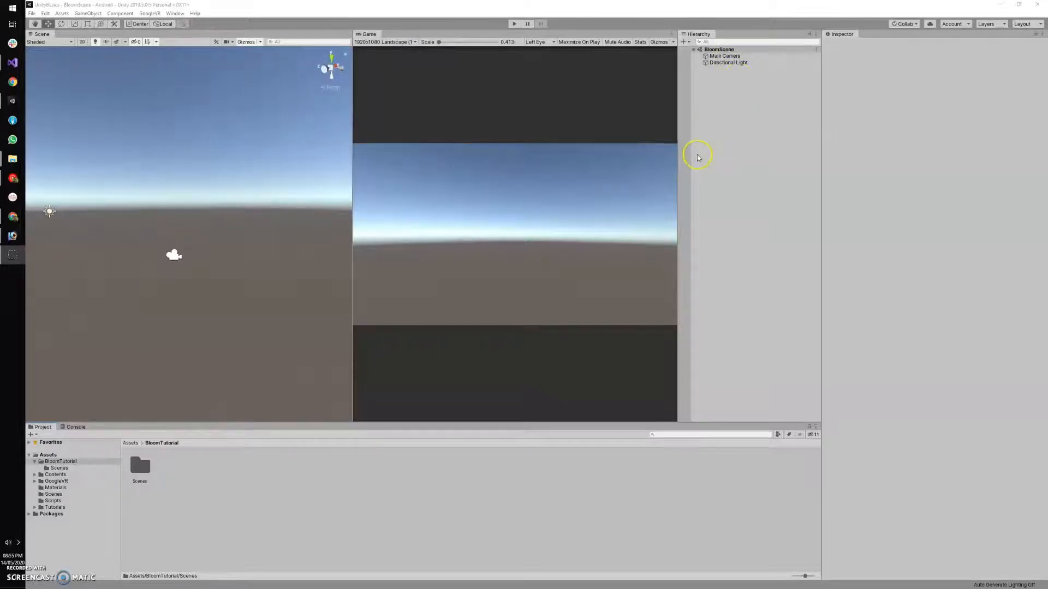
{"action": "left_click", "coordinate": [734, 63]}
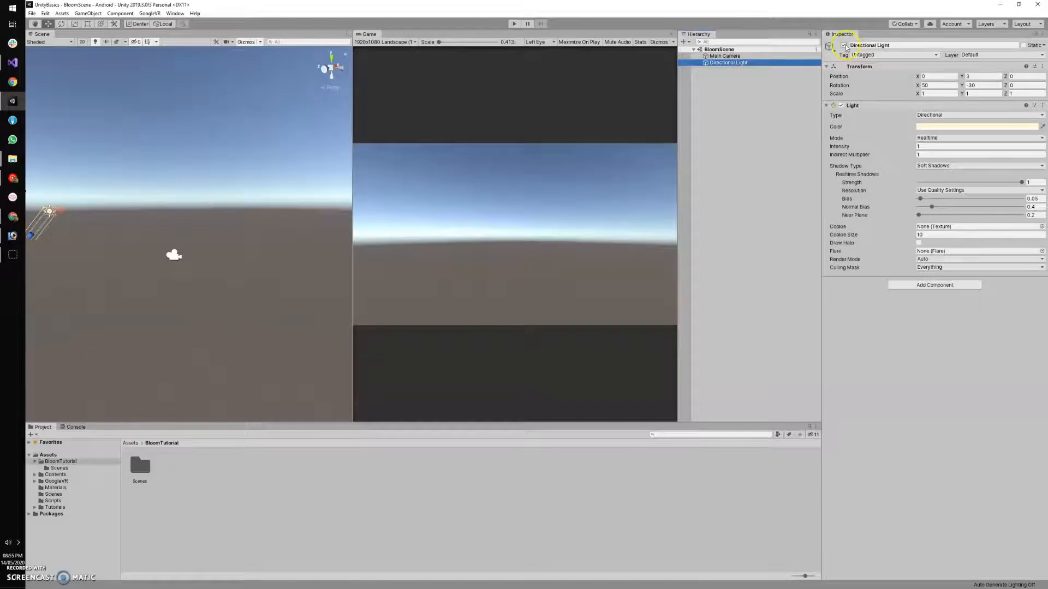
{"action": "left_click", "coordinate": [843, 45]}
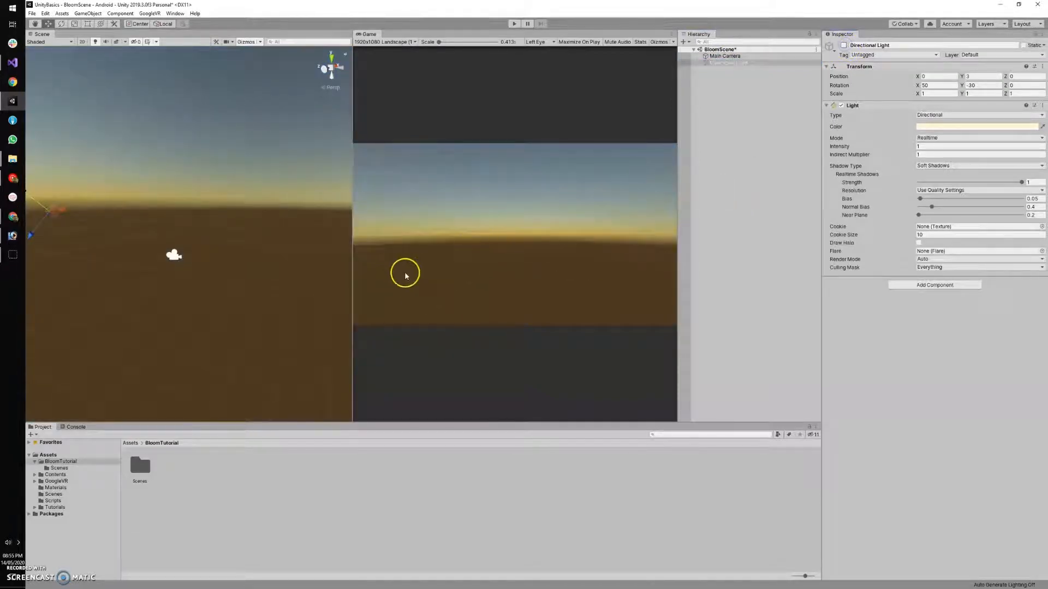
Step: Add a 3D Plane object to the scene
{"action": "left_click", "coordinate": [718, 89]}
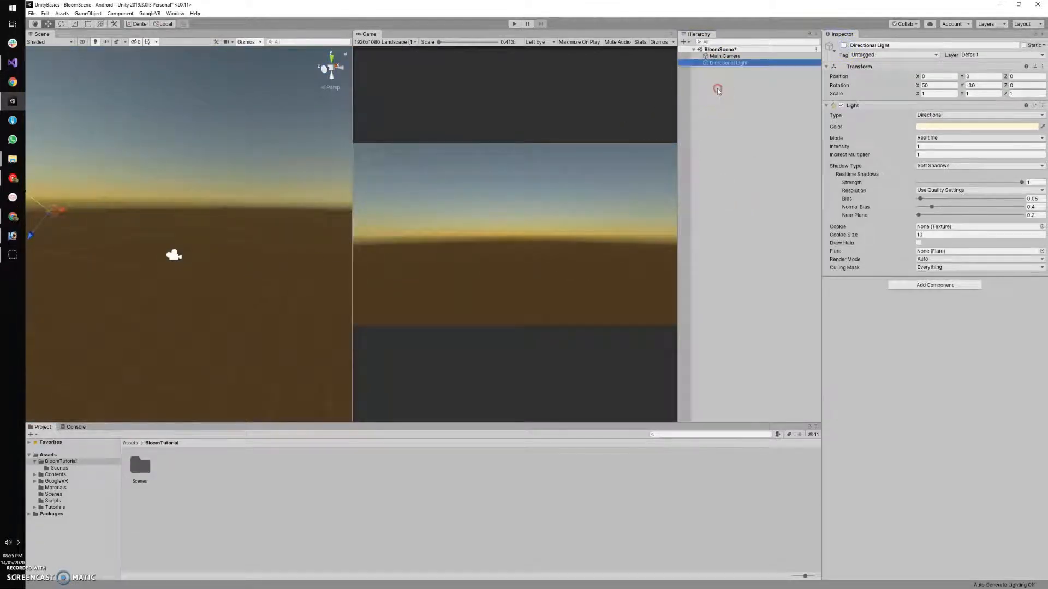
{"action": "right_click", "coordinate": [718, 90]}
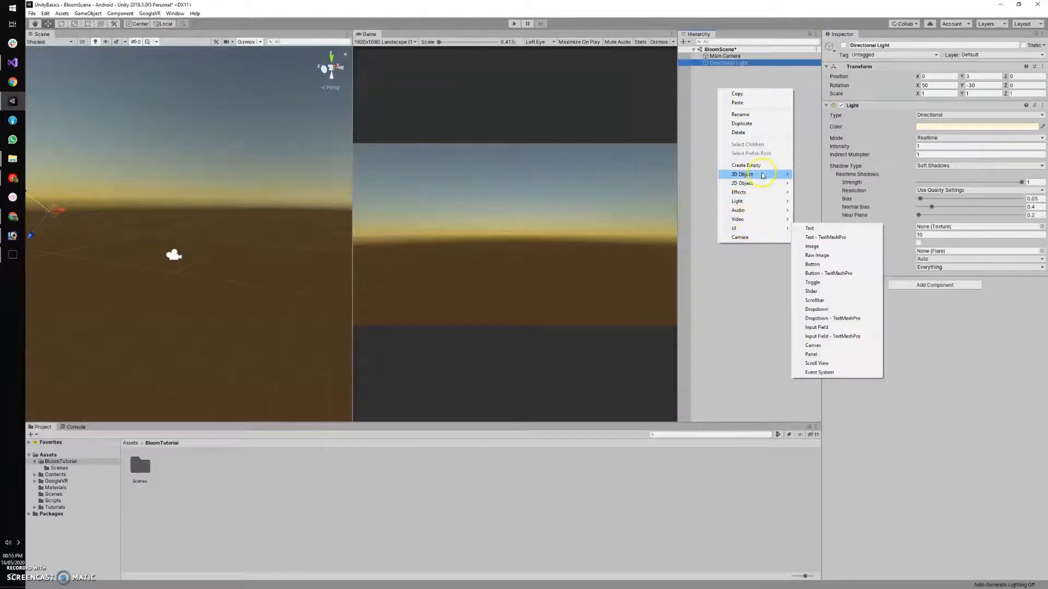
{"action": "mouse_move", "coordinate": [763, 175]}
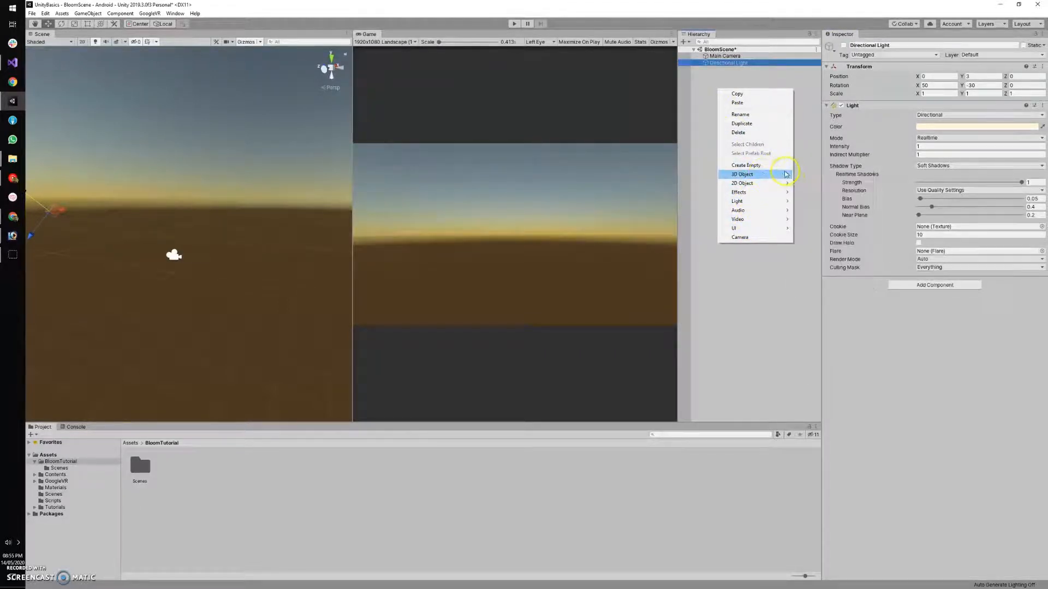
{"action": "left_click", "coordinate": [812, 210]}
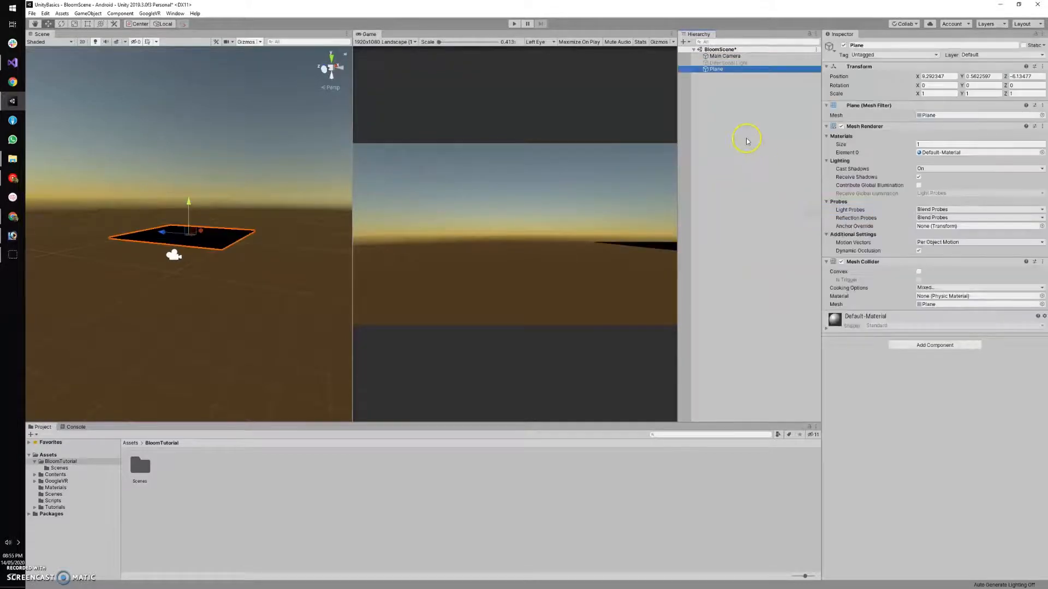
{"action": "left_click_drag", "start_coordinate": [179, 193], "coordinate": [169, 235]}
{"action": "scroll", "coordinate": [169, 234], "scroll_direction": "up", "scroll_amount": 6}
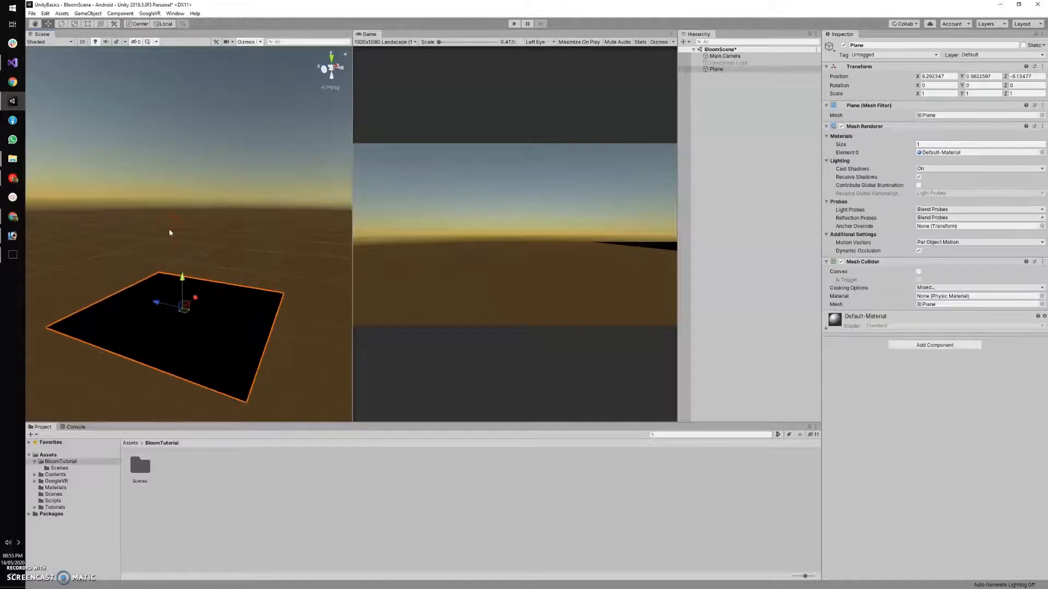
{"action": "middle_click_drag", "start_coordinate": [172, 226], "coordinate": [185, 202]}
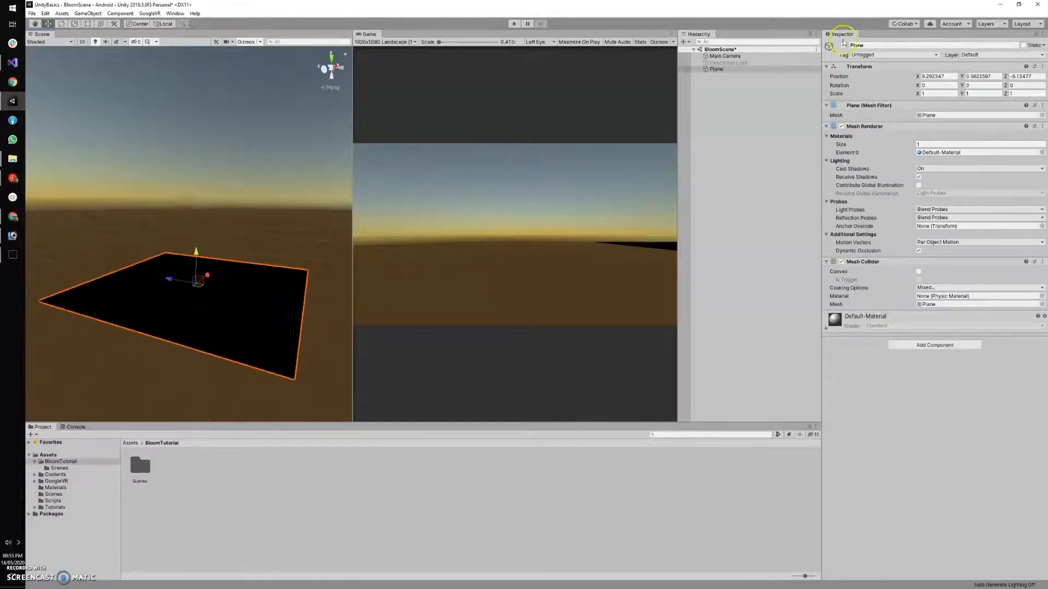
Step: Re-enable the Directional Light object so that it lights the plane
{"action": "left_click", "coordinate": [729, 63]}
{"action": "left_click", "coordinate": [845, 45]}
{"action": "left_click", "coordinate": [845, 44]}
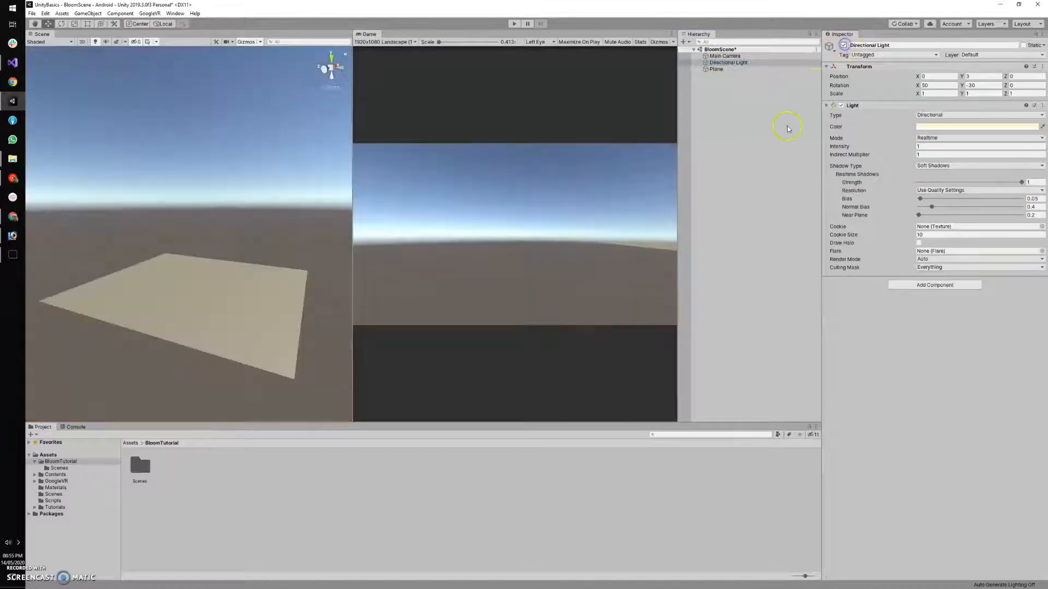
{"action": "scroll", "coordinate": [196, 252], "scroll_direction": "down", "scroll_amount": 3}
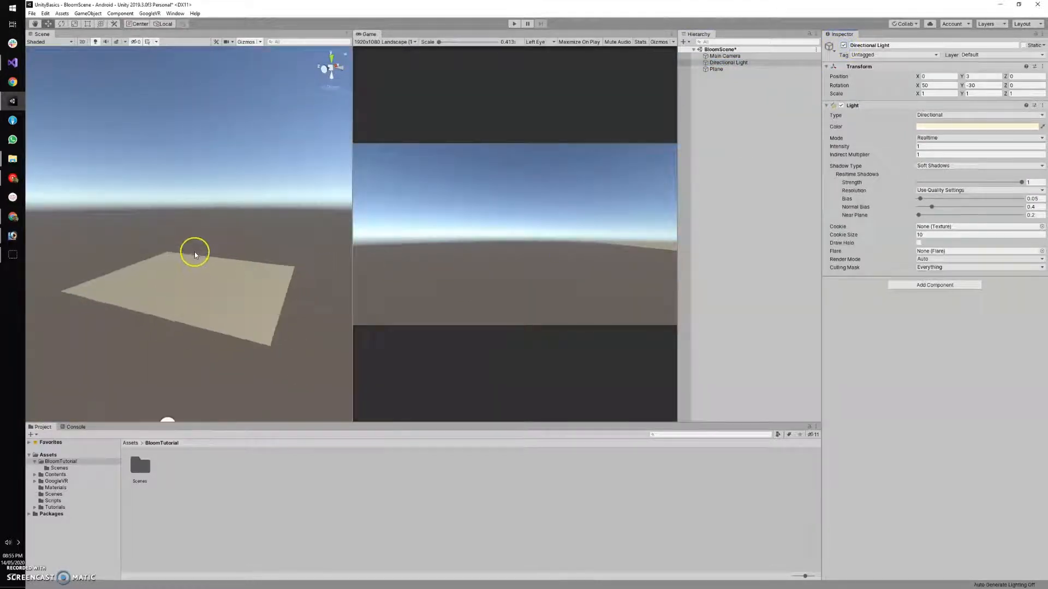
Step: Create a folder named Materials inside the BloomTutorial folder and open it
{"action": "left_click", "coordinate": [715, 69]}
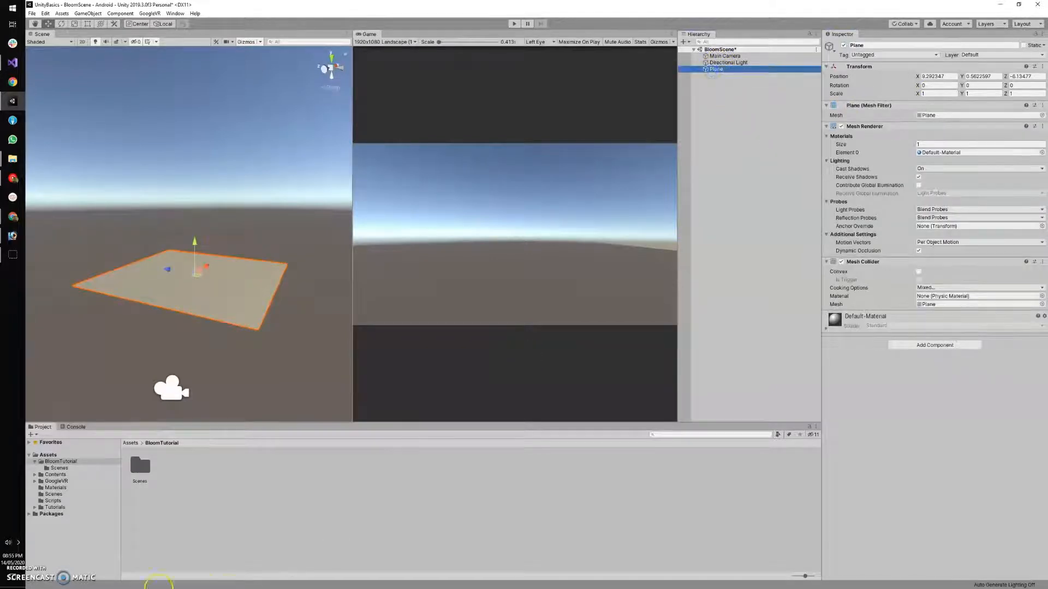
{"action": "right_click", "coordinate": [172, 506]}
{"action": "mouse_move", "coordinate": [218, 295]}
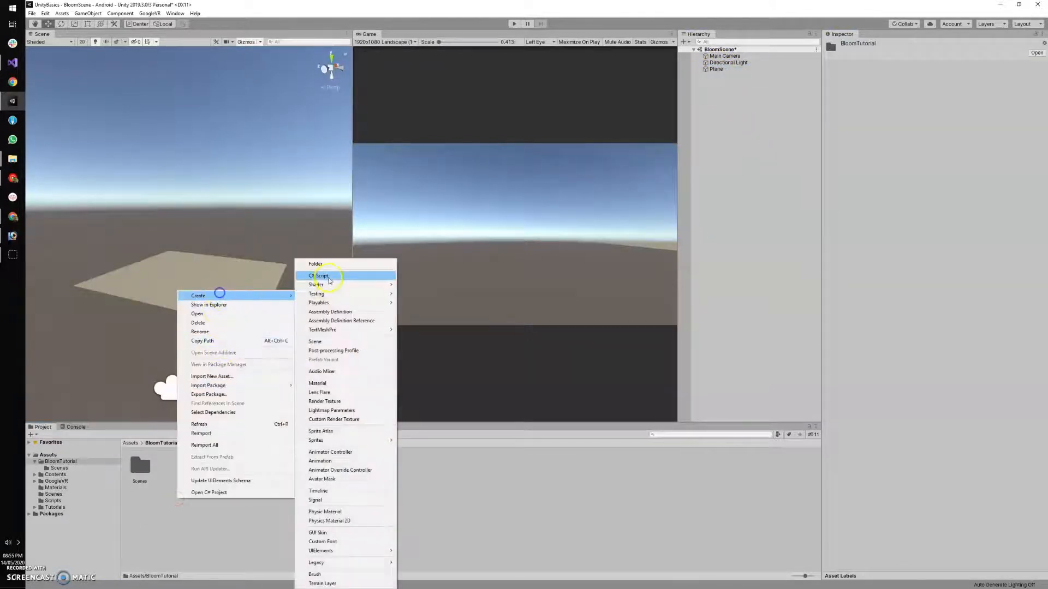
{"action": "left_click", "coordinate": [330, 267]}
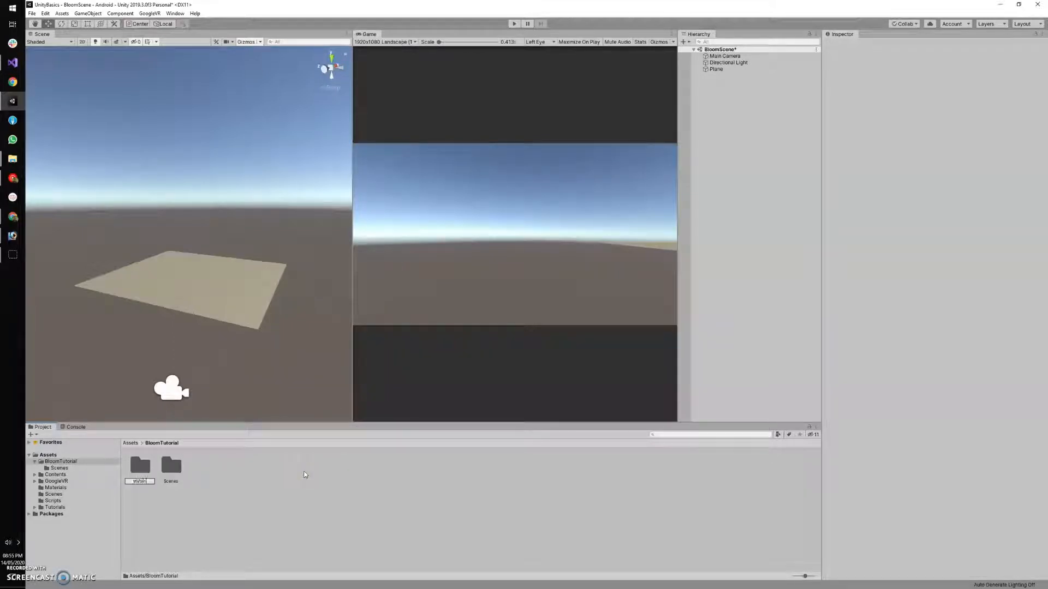
{"action": "type", "text": "Materials"}
{"action": "key", "text": "Return"}
{"action": "key", "text": "Return"}
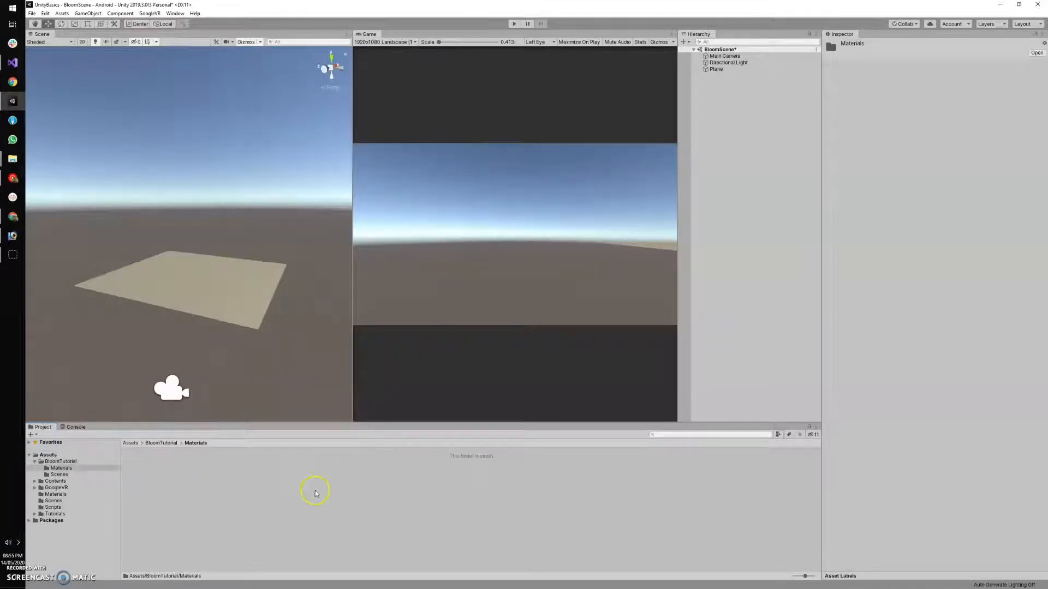
Step: Create a new material named FloorMat in the Materials folder
{"action": "right_click", "coordinate": [316, 493]}
{"action": "mouse_move", "coordinate": [367, 287]}
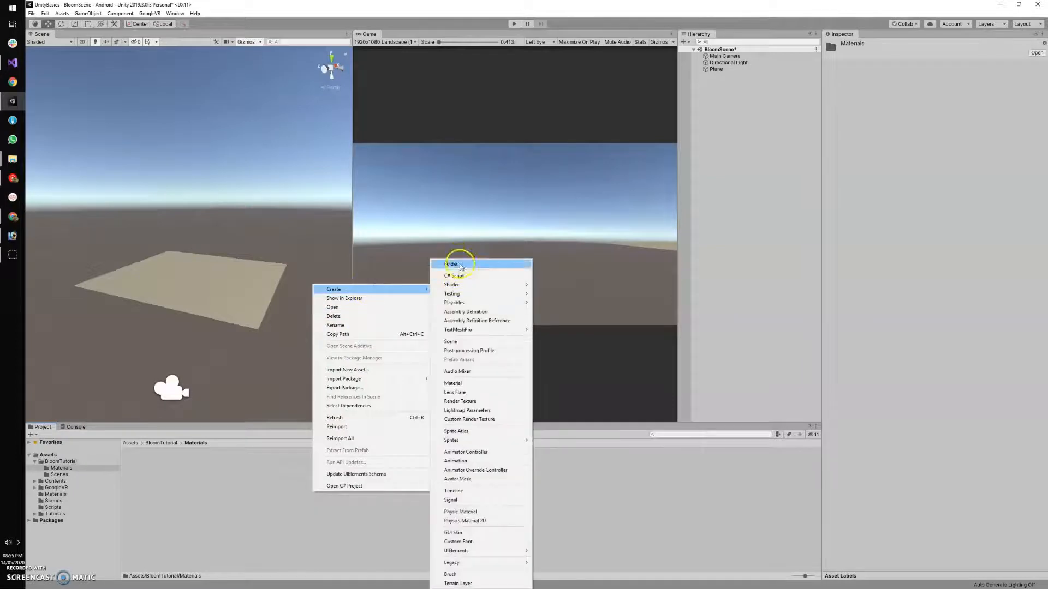
{"action": "left_click", "coordinate": [454, 384]}
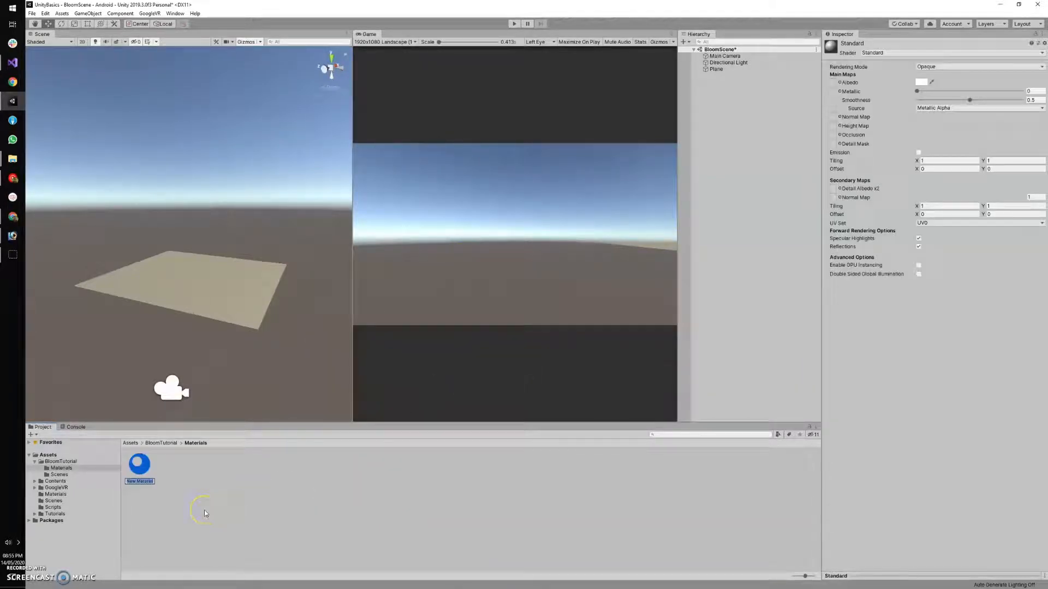
{"action": "type", "text": "FloorMat"}
{"action": "key", "text": "Return"}
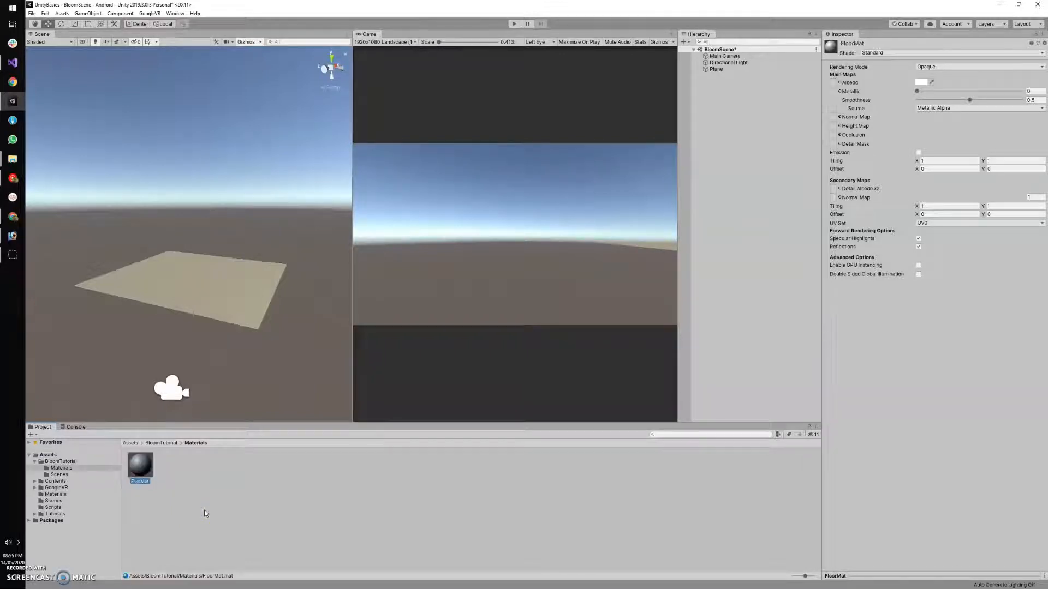
Step: Give FloorMat the dark red albedo colour 520707, with metallic at about 0.945 and smoothness at about 0.535
{"action": "left_click", "coordinate": [923, 84]}
{"action": "left_click", "coordinate": [834, 346]}
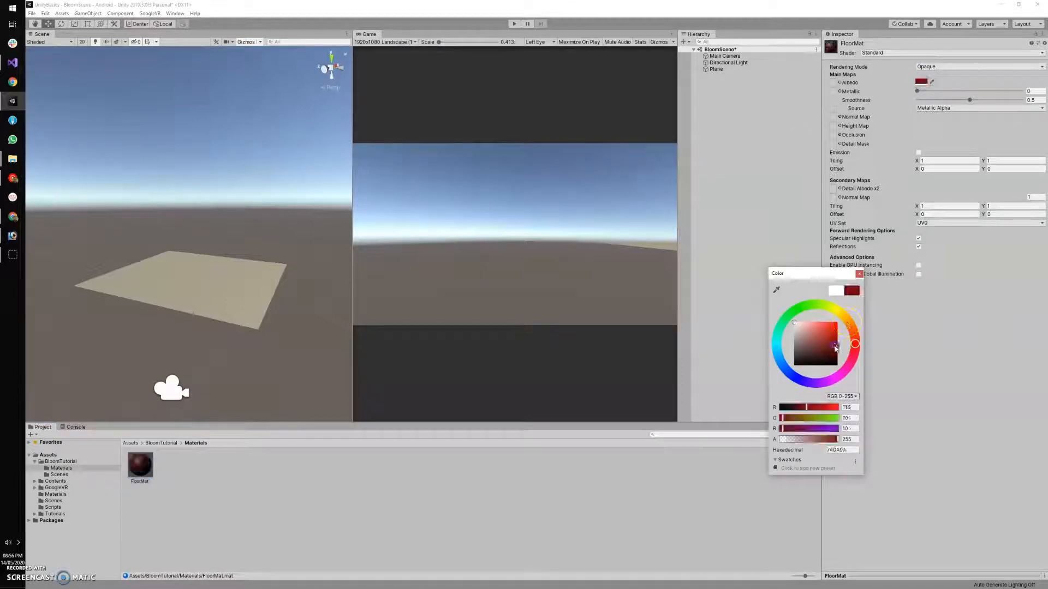
{"action": "left_click_drag", "start_coordinate": [834, 346], "coordinate": [835, 354]}
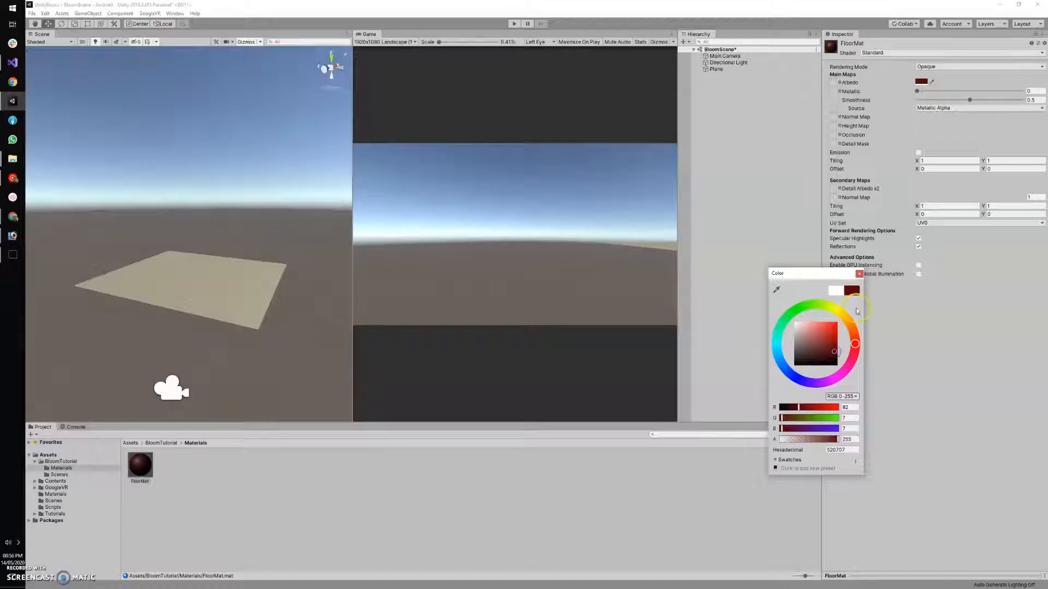
{"action": "left_click", "coordinate": [859, 273]}
{"action": "left_click_drag", "start_coordinate": [917, 91], "coordinate": [969, 112]}
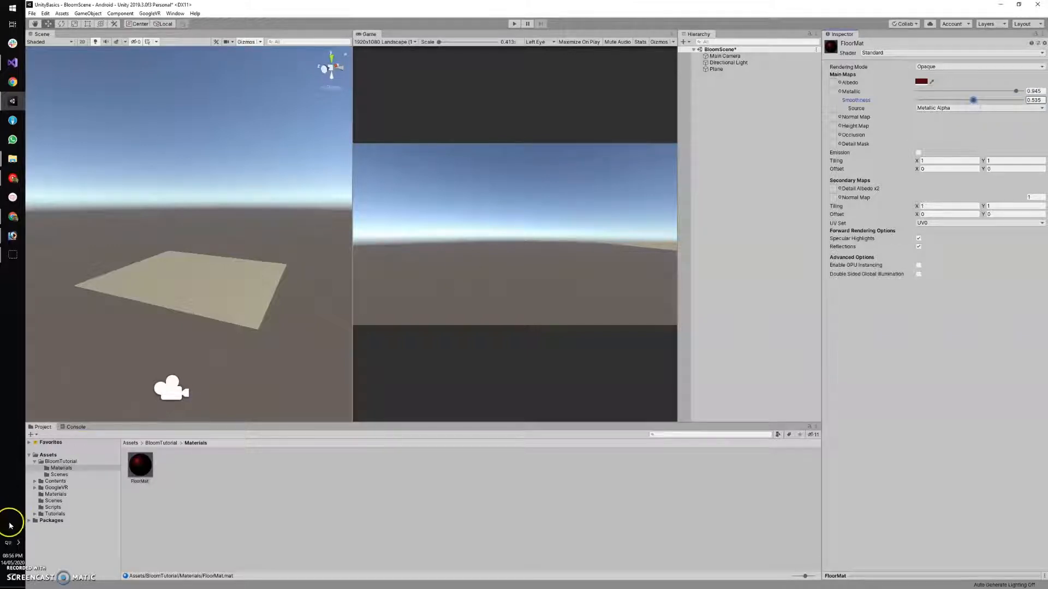
Step: Apply the FloorMat material to the plane in the scene
{"action": "left_click_drag", "start_coordinate": [140, 465], "coordinate": [205, 299]}
{"action": "middle_click_drag", "start_coordinate": [129, 300], "coordinate": [145, 304]}
{"action": "scroll", "coordinate": [144, 301], "scroll_direction": "up", "scroll_amount": 3}
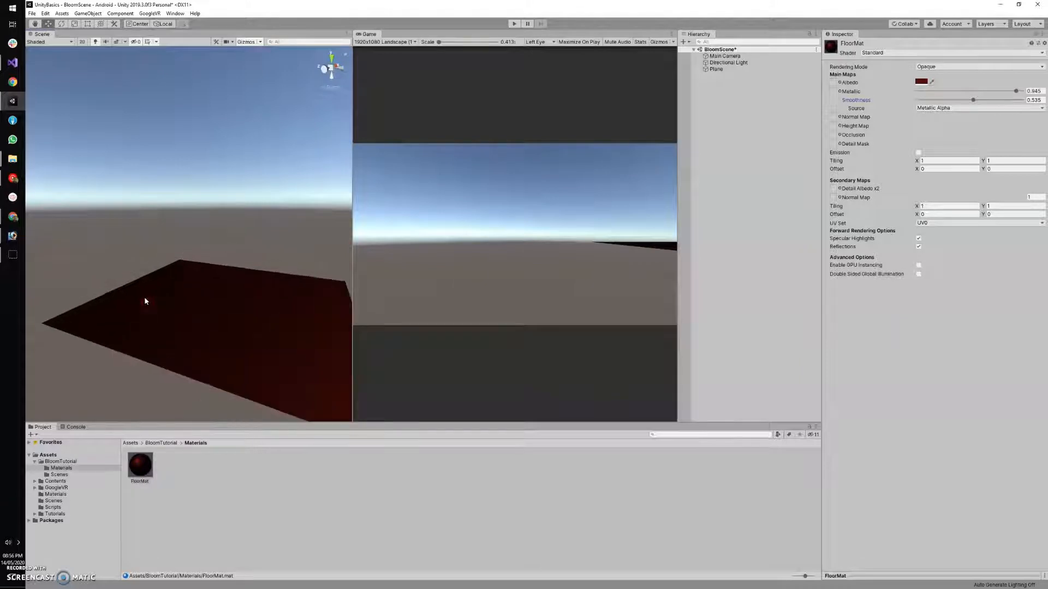
{"action": "left_click_drag", "start_coordinate": [145, 299], "coordinate": [217, 271], "text": "alt"}
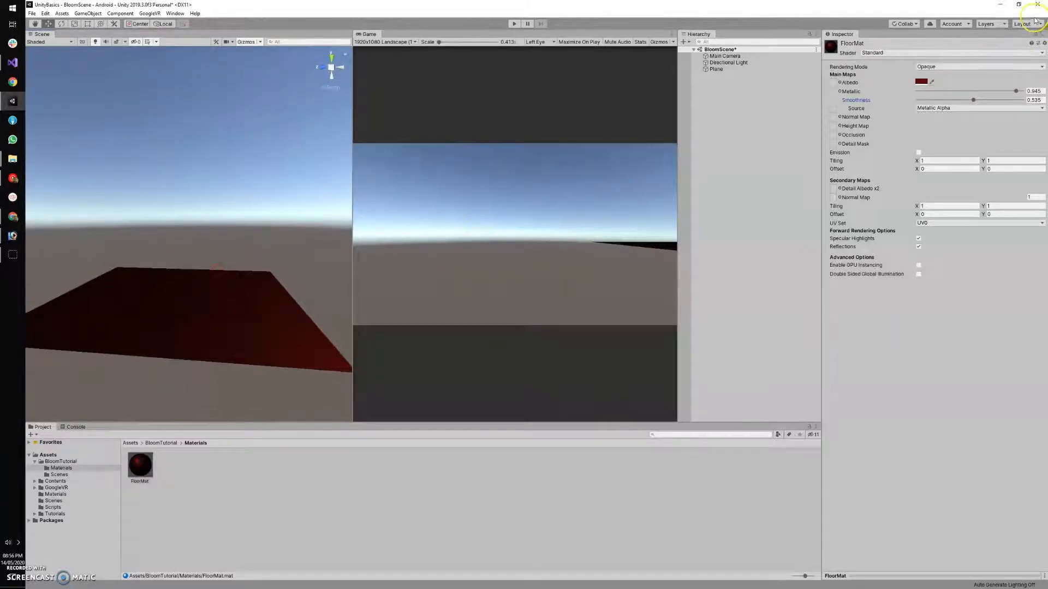
Step: Darken FloorMat's albedo to a very dark red, about 2C0A0A, and raise its smoothness to about 0.641
{"action": "left_click", "coordinate": [928, 85]}
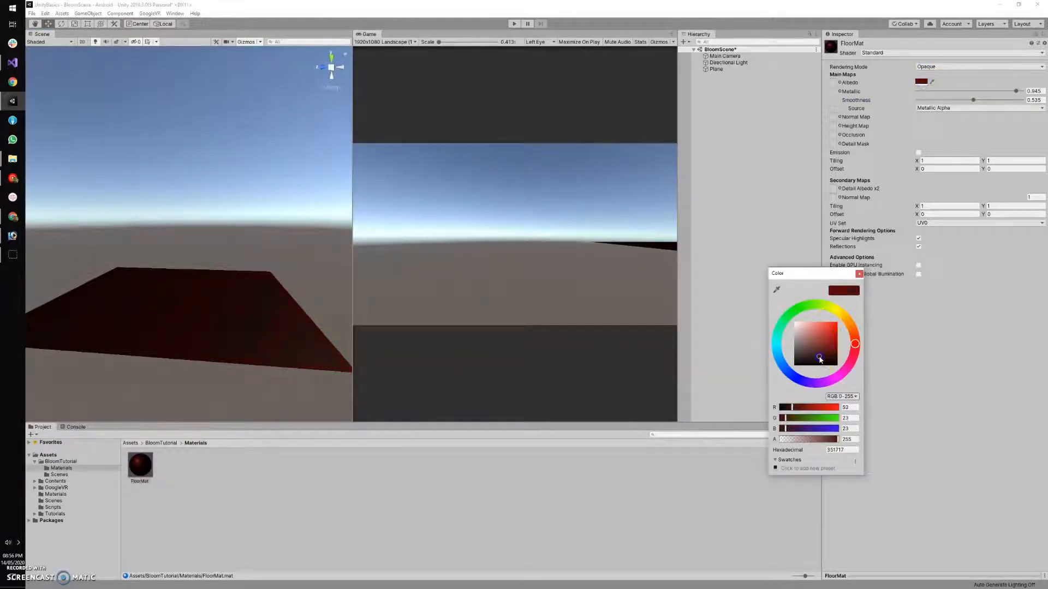
{"action": "left_click_drag", "start_coordinate": [820, 359], "coordinate": [831, 365]}
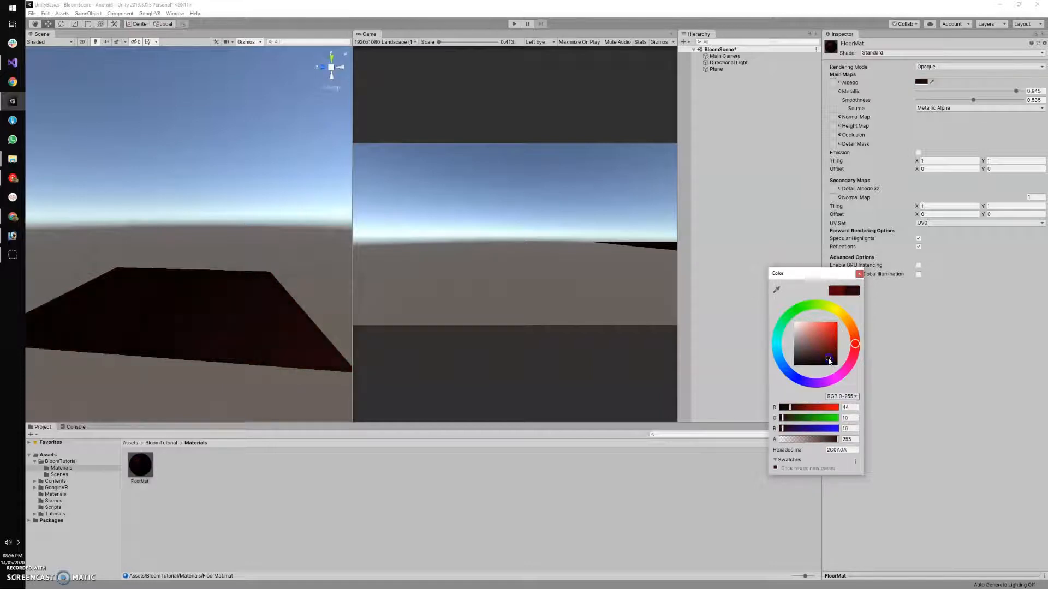
{"action": "left_click", "coordinate": [859, 273]}
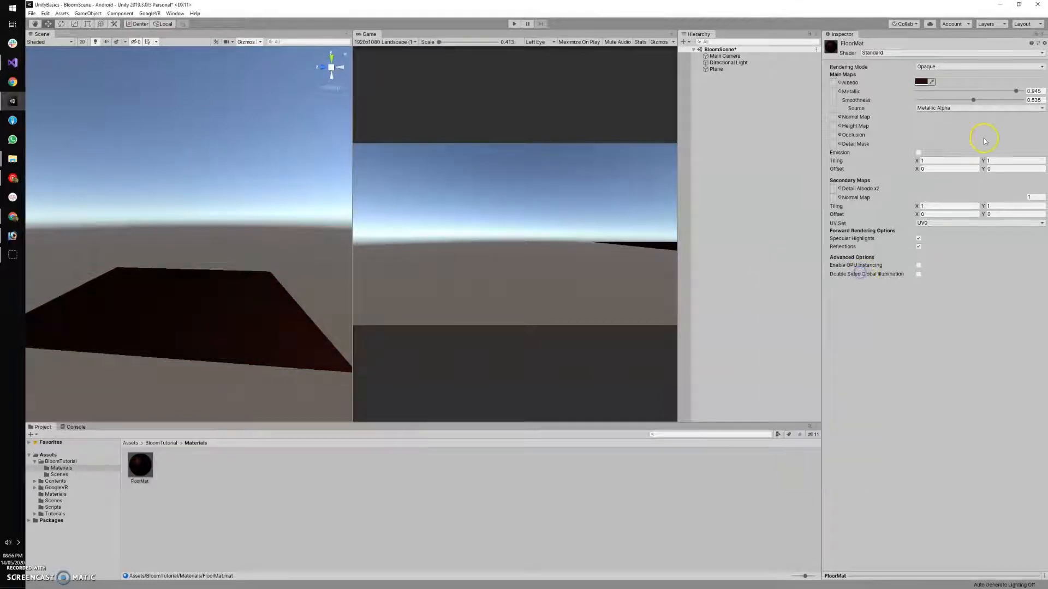
{"action": "mouse_move", "coordinate": [977, 101]}
{"action": "left_mouse_down"}
{"action": "mouse_move", "coordinate": [995, 103]}
{"action": "mouse_move", "coordinate": [984, 99]}
{"action": "left_mouse_up"}
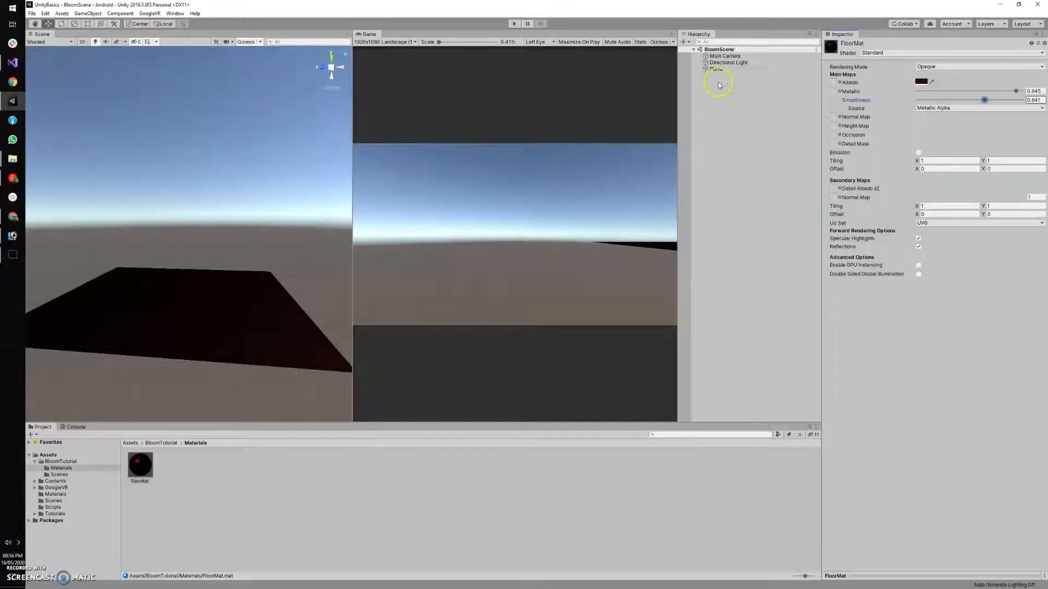
Step: Rename the plane object PlaneFloor and save the scene
{"action": "left_click", "coordinate": [716, 69]}
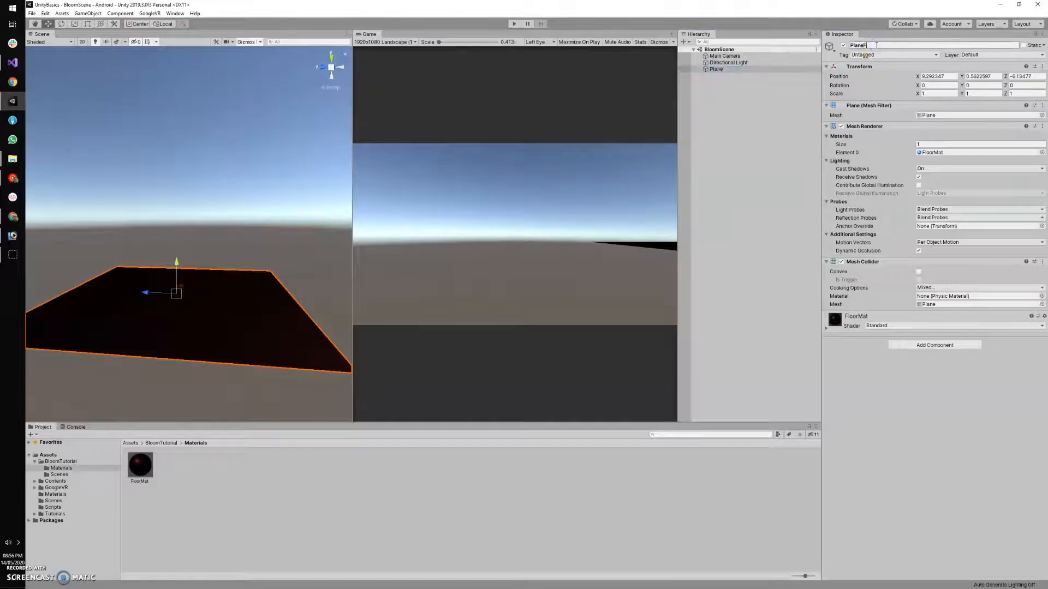
{"action": "type", "text": "loor"}
{"action": "key", "text": "ctrl+s"}
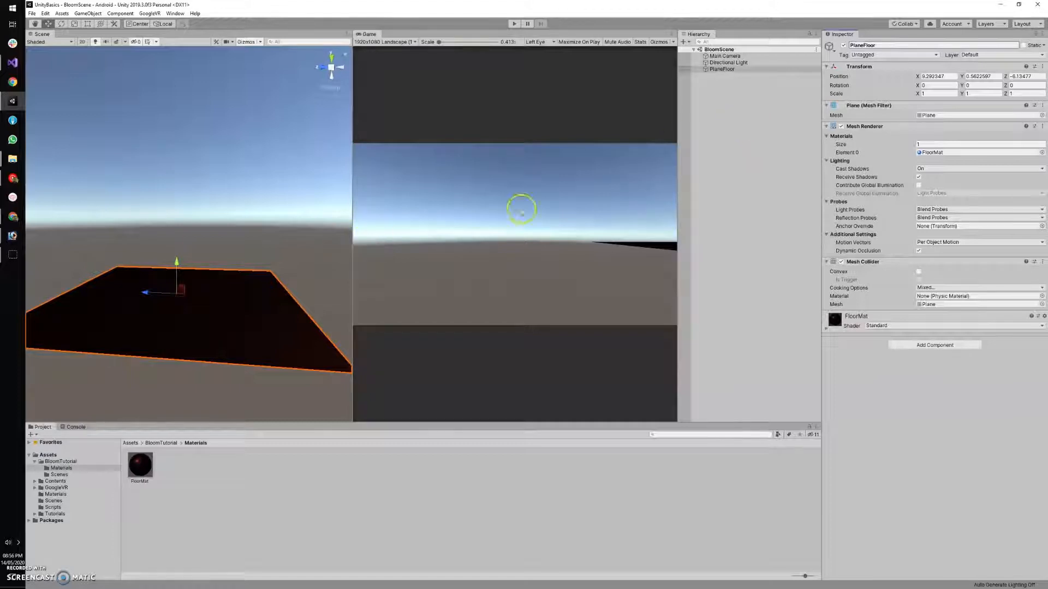
Step: Add a 3D Cube object to the scene
{"action": "right_click", "coordinate": [718, 81]}
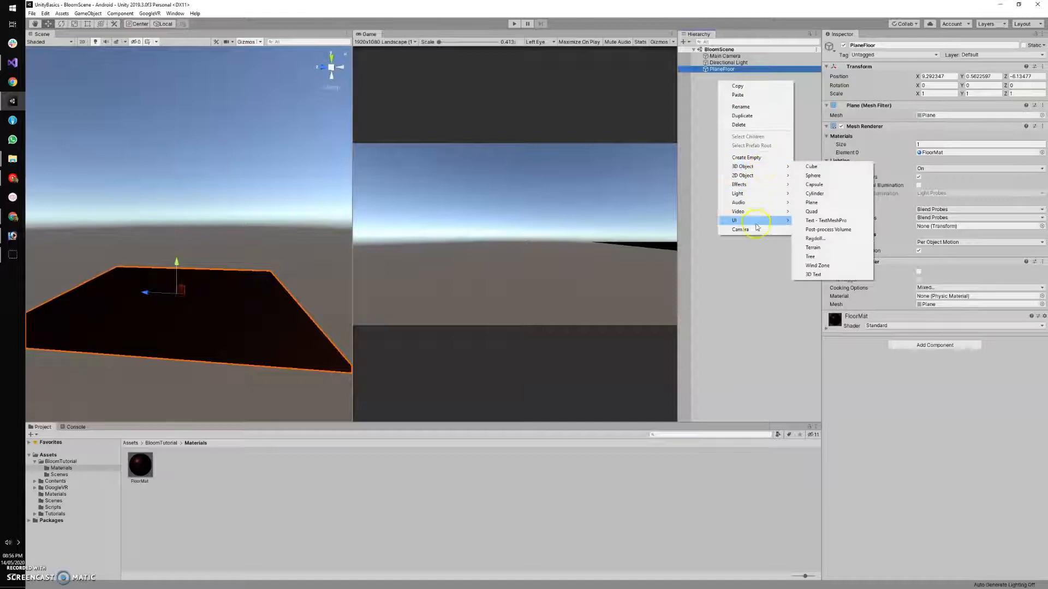
{"action": "mouse_move", "coordinate": [774, 173]}
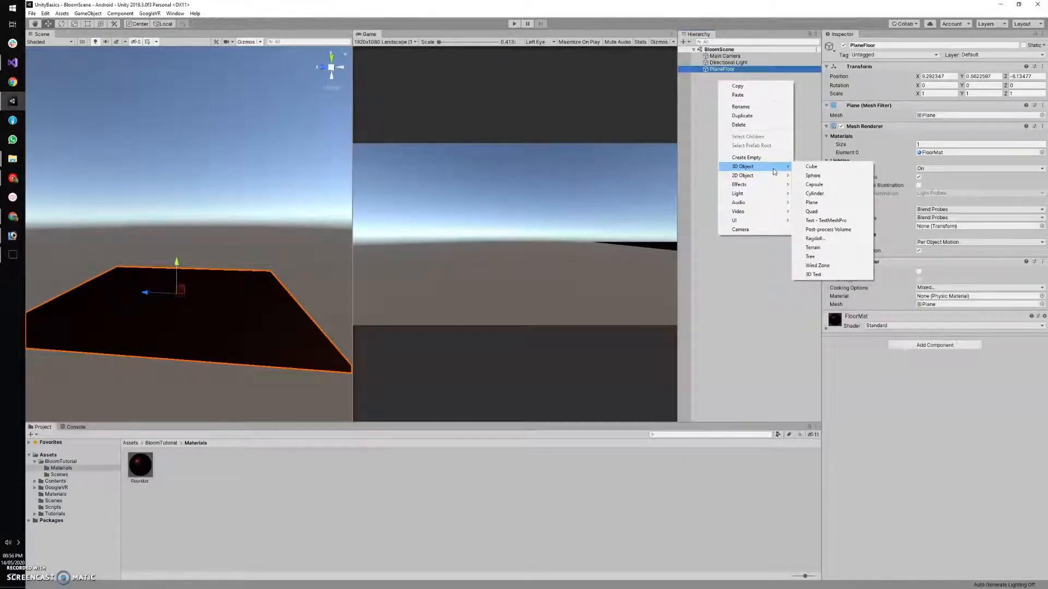
{"action": "left_click", "coordinate": [811, 170]}
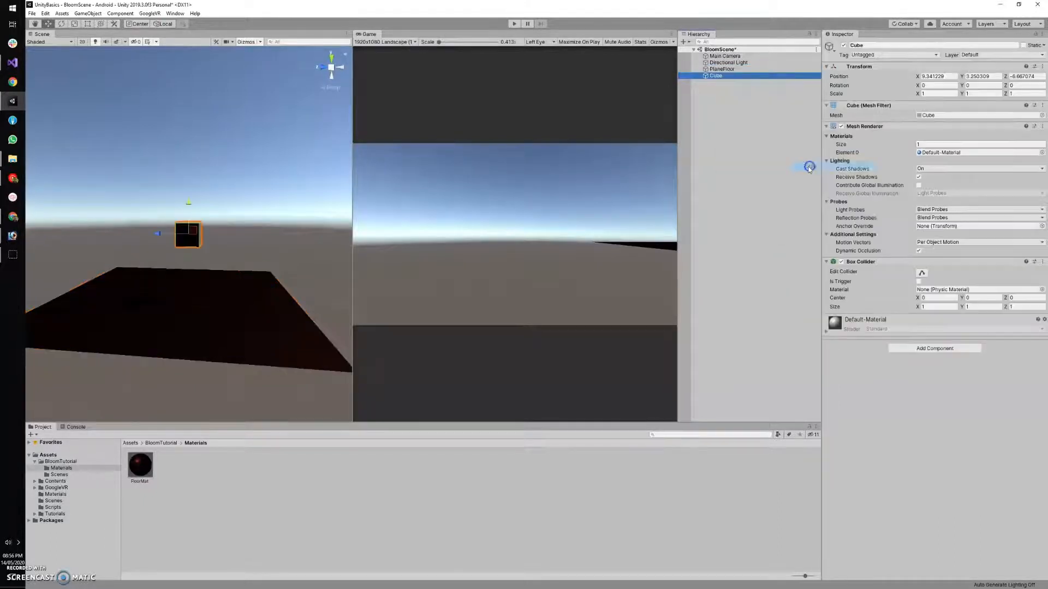
Step: Rename the cube BloomCube and reset its transform
{"action": "left_click", "coordinate": [880, 45]}
{"action": "type", "text": "Bloom"}
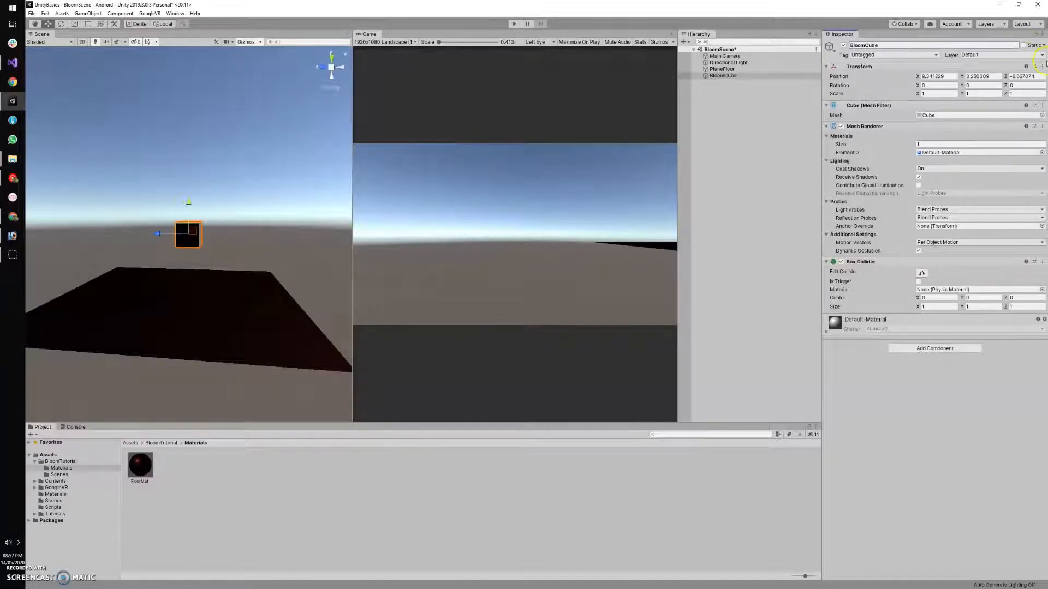
{"action": "left_click", "coordinate": [1042, 66]}
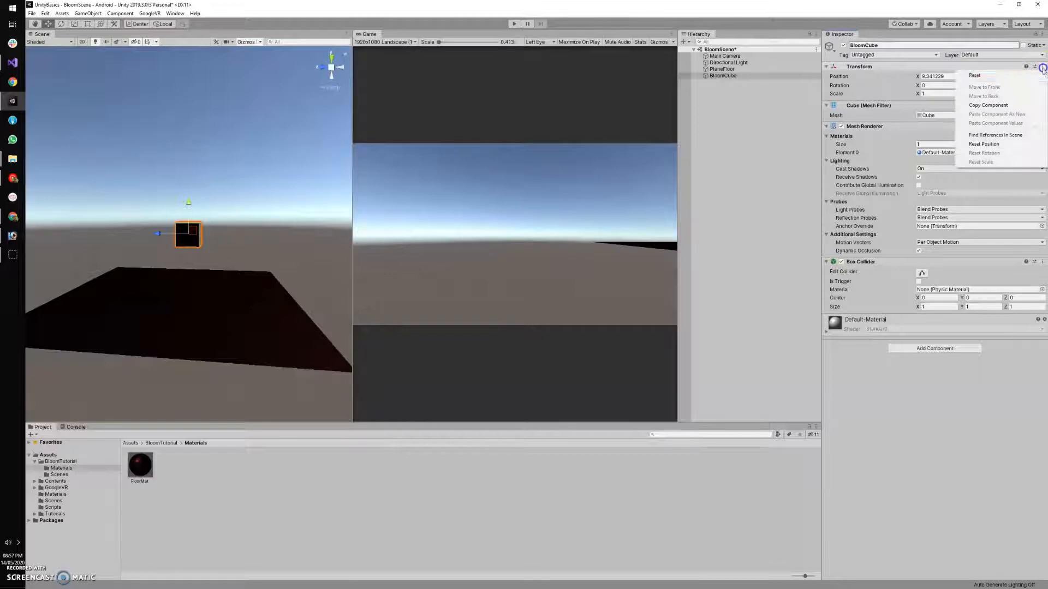
{"action": "left_click", "coordinate": [992, 76]}
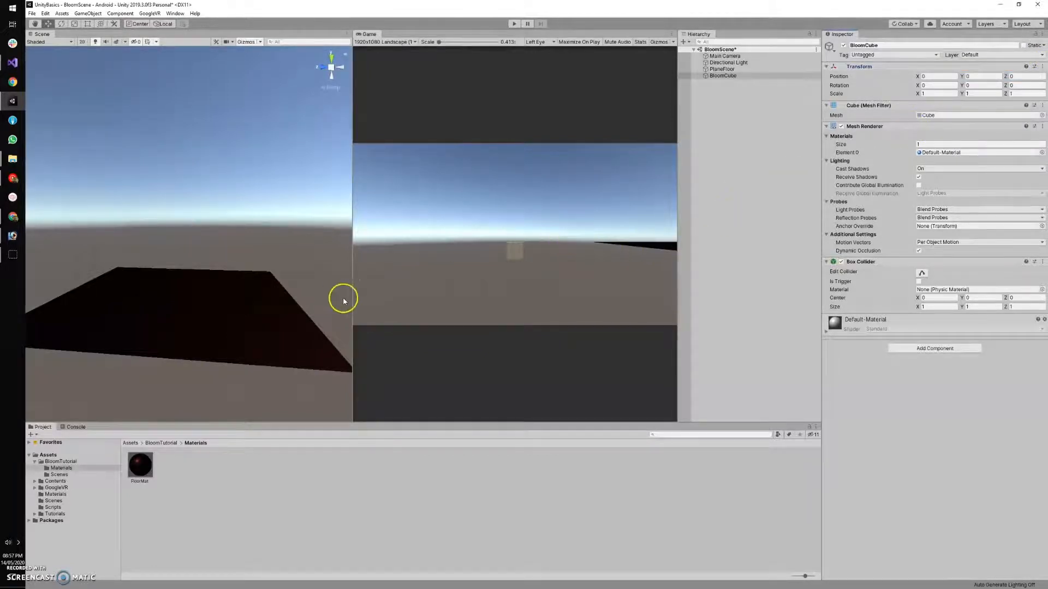
Step: Reset the transform of PlaneFloor so its position returns to the origin
{"action": "left_click", "coordinate": [721, 69]}
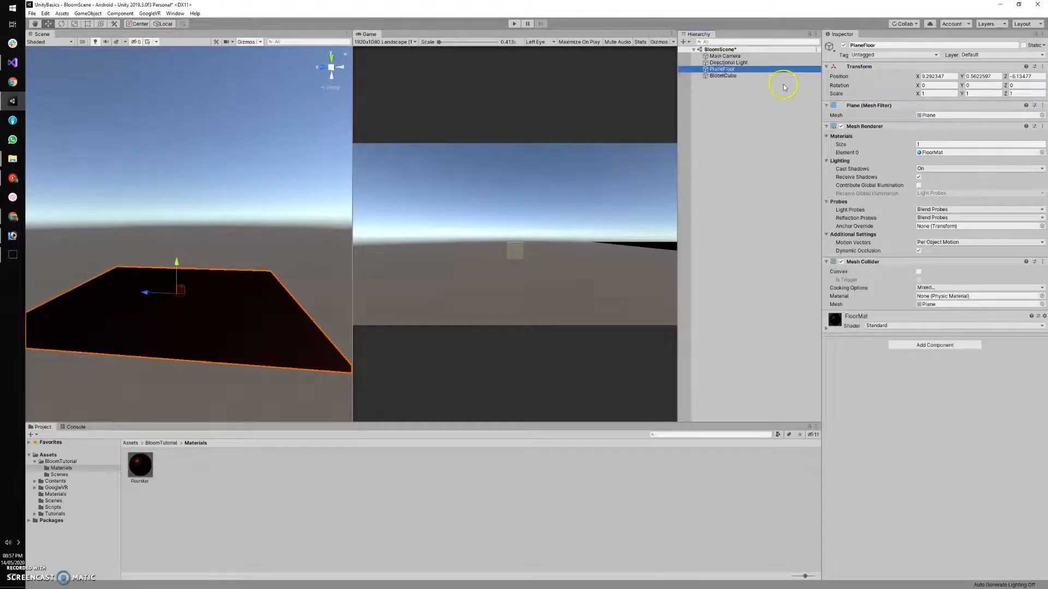
{"action": "left_click", "coordinate": [1044, 67]}
{"action": "left_click", "coordinate": [1014, 77]}
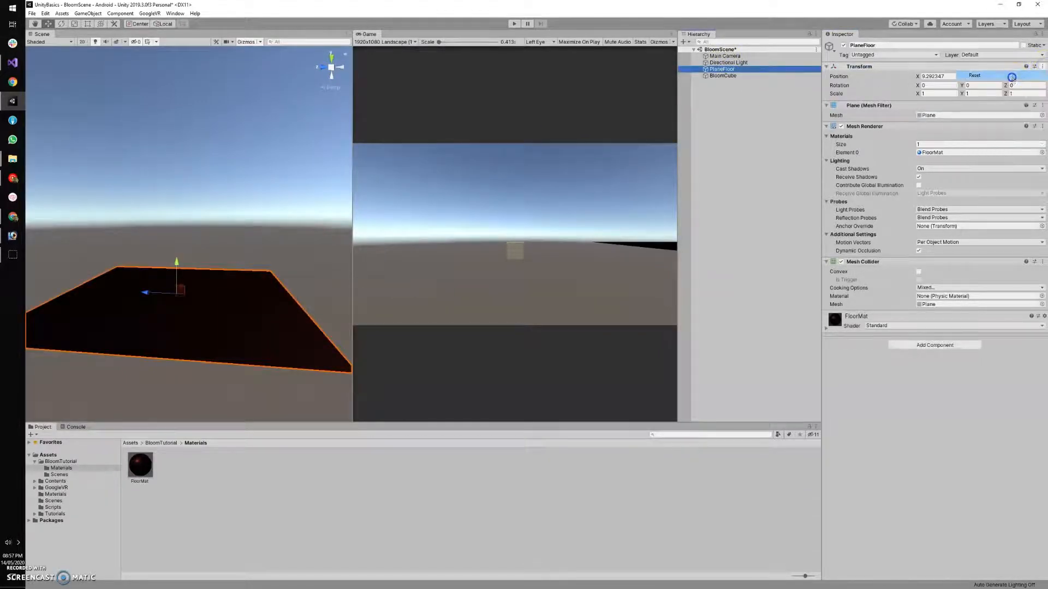
{"action": "middle_click_drag", "start_coordinate": [145, 285], "coordinate": [283, 186]}
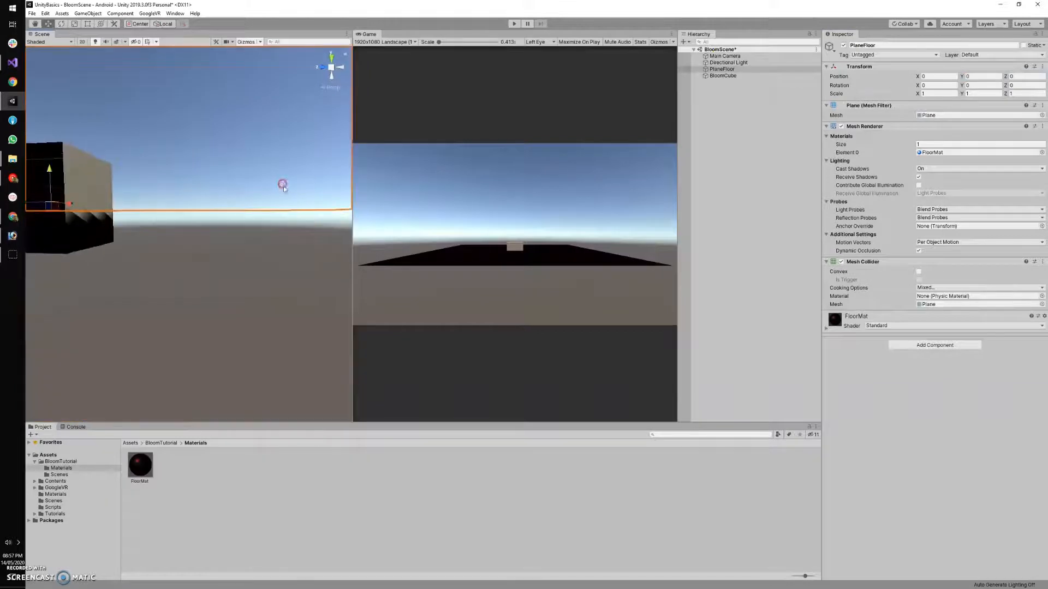
{"action": "middle_click_drag", "start_coordinate": [176, 214], "coordinate": [141, 240]}
{"action": "scroll", "coordinate": [241, 259], "scroll_direction": "up", "scroll_amount": 3}
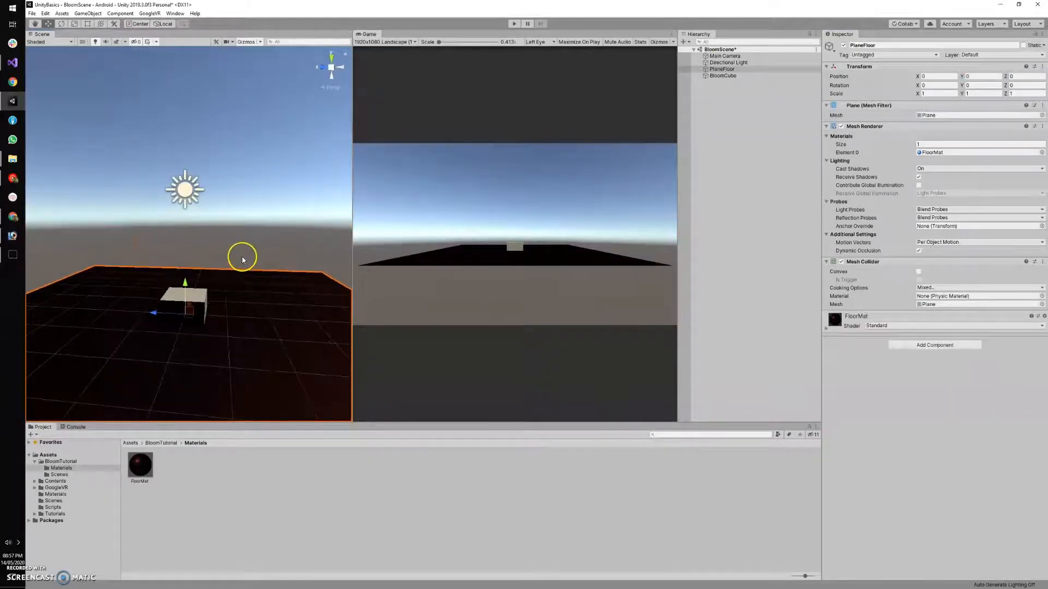
{"action": "middle_click_drag", "start_coordinate": [241, 259], "coordinate": [242, 252]}
{"action": "scroll", "coordinate": [242, 251], "scroll_direction": "down", "scroll_amount": 2}
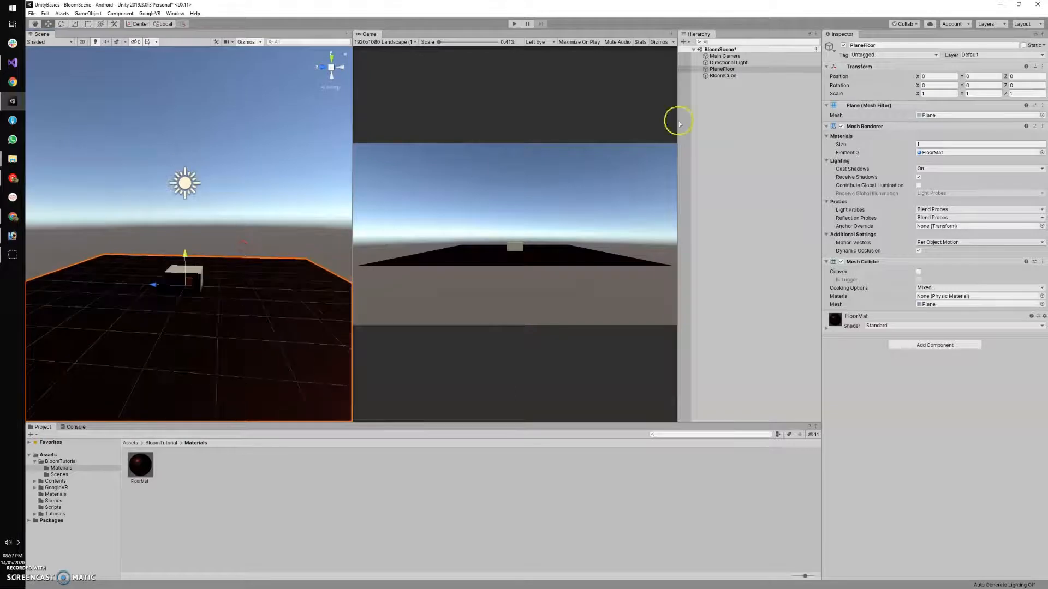
Step: Set BloomCube's Y position to 1
{"action": "left_click", "coordinate": [720, 79]}
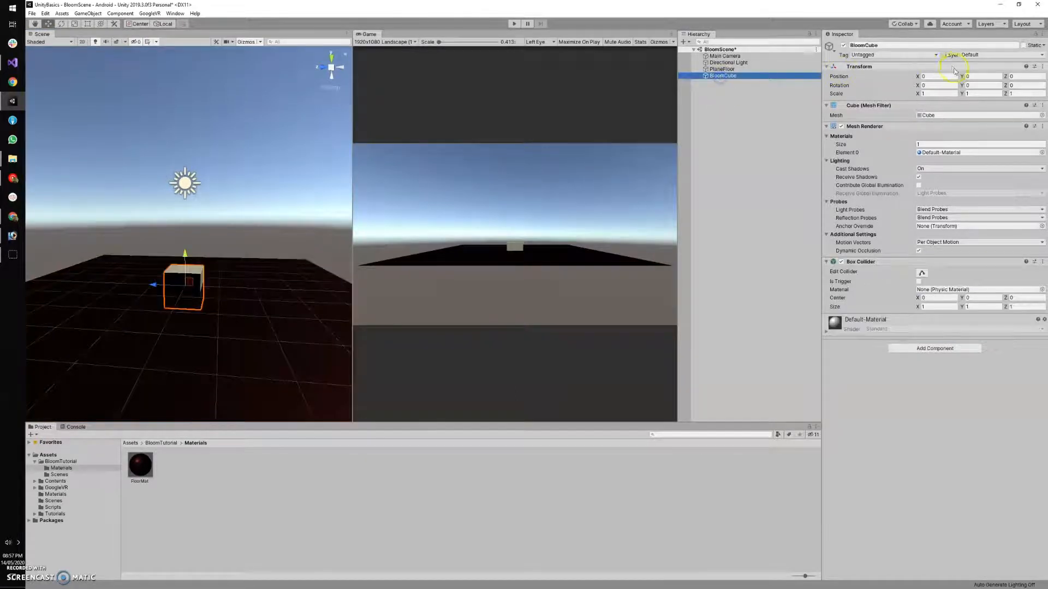
{"action": "left_click", "coordinate": [982, 77]}
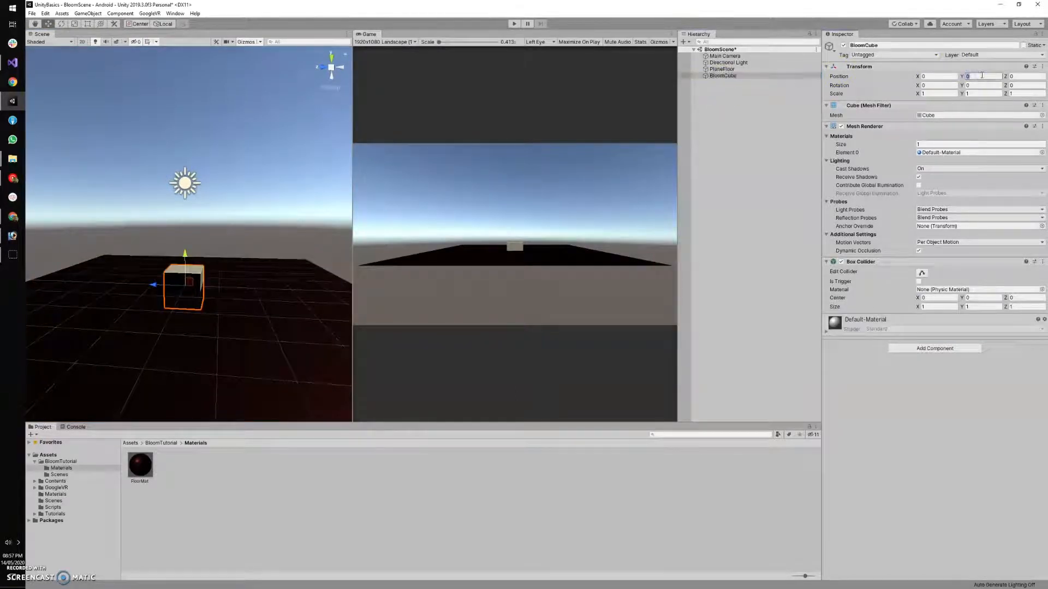
{"action": "type", "text": "1"}
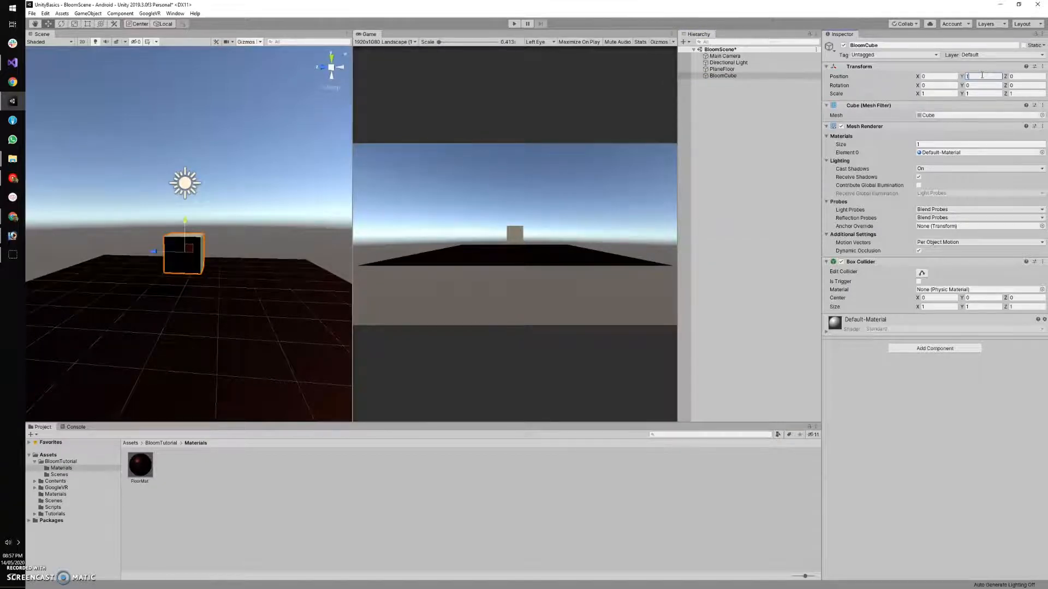
{"action": "key", "text": "BackSpace"}
{"action": "type", "text": ".5"}
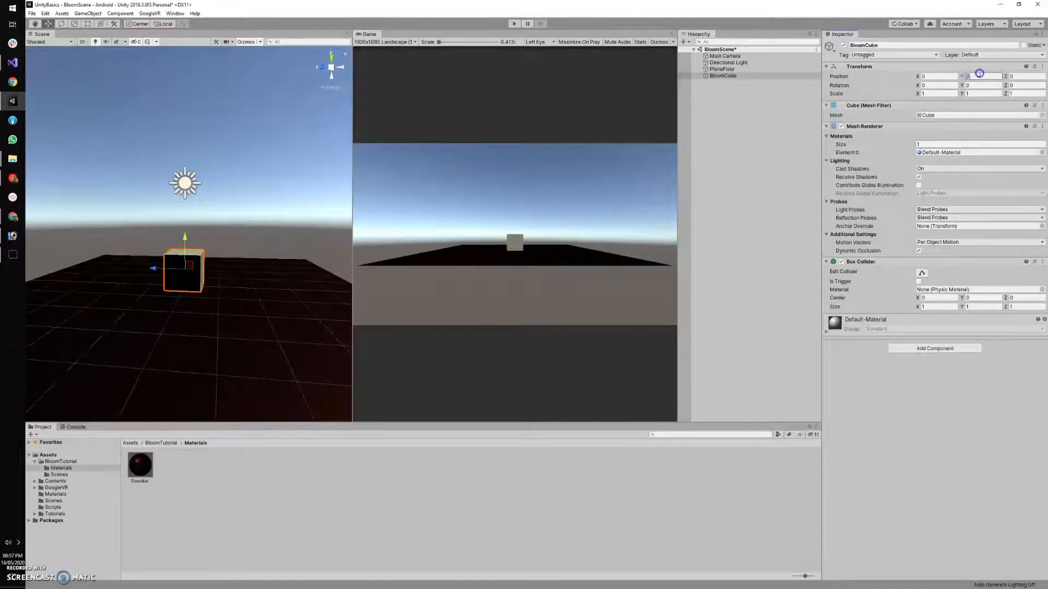
{"action": "type", "text": "1"}
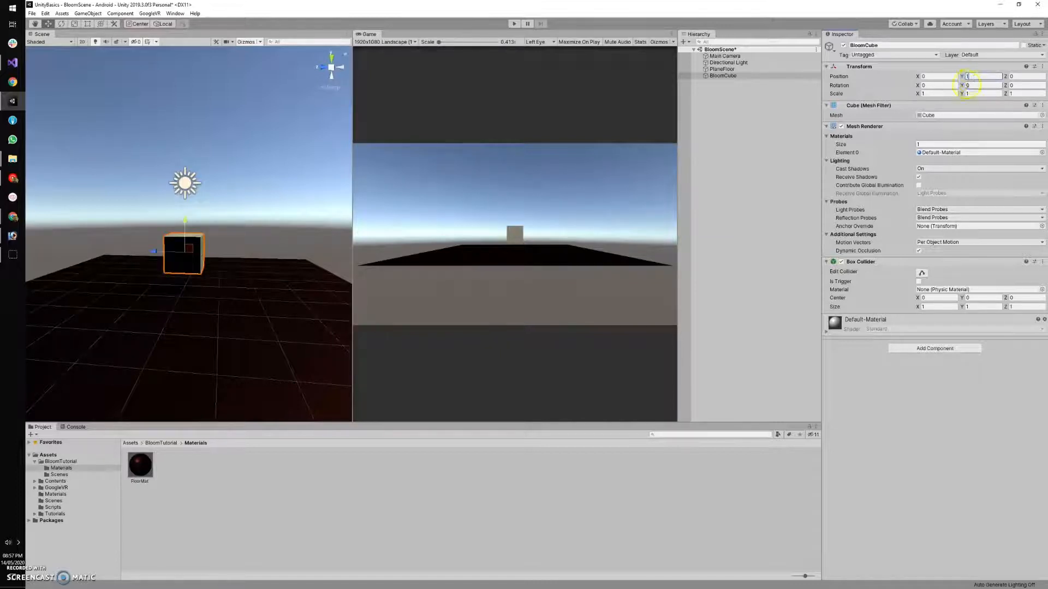
Step: Scale BloomCube to 2 on the X, Y and Z axes
{"action": "left_click", "coordinate": [950, 93]}
{"action": "type", "text": "2"}
{"action": "left_click", "coordinate": [969, 94]}
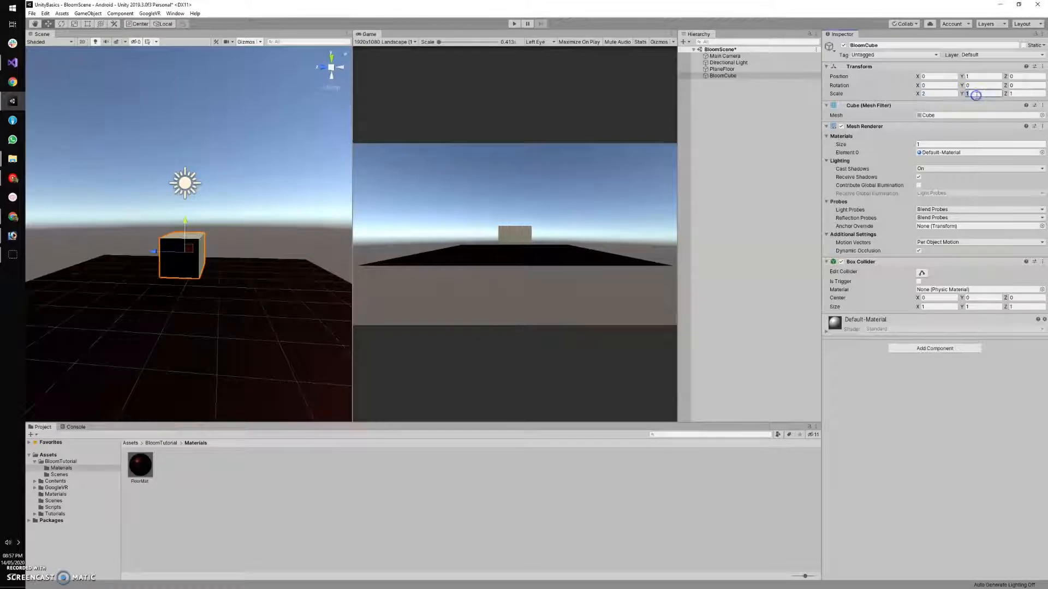
{"action": "type", "text": "2"}
{"action": "left_click", "coordinate": [1021, 93]}
{"action": "type", "text": "2"}
{"action": "scroll", "coordinate": [112, 283], "scroll_direction": "down", "scroll_amount": 3}
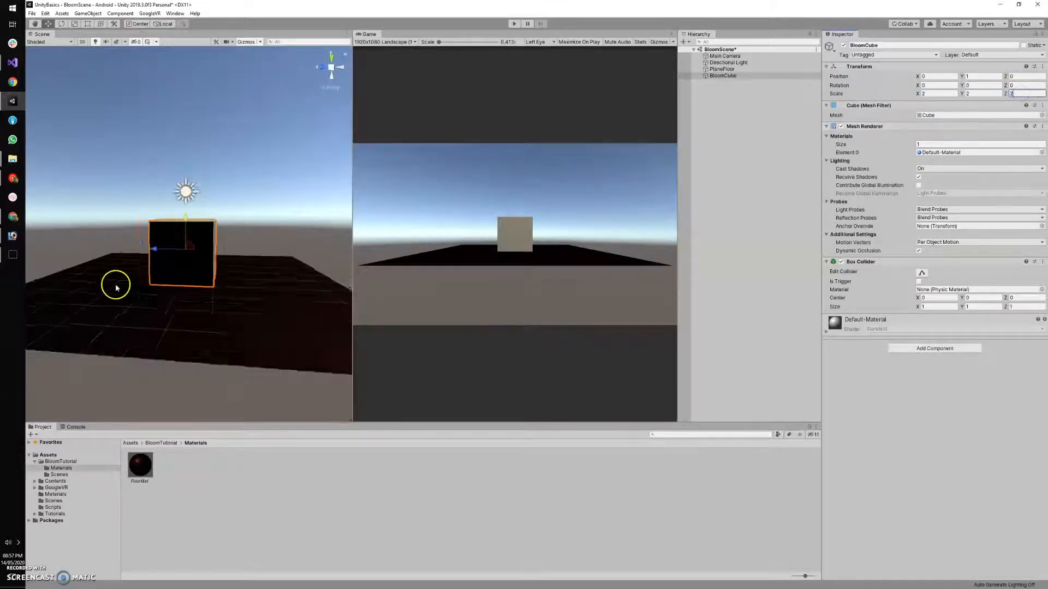
{"action": "scroll", "coordinate": [133, 273], "scroll_direction": "up", "scroll_amount": 3}
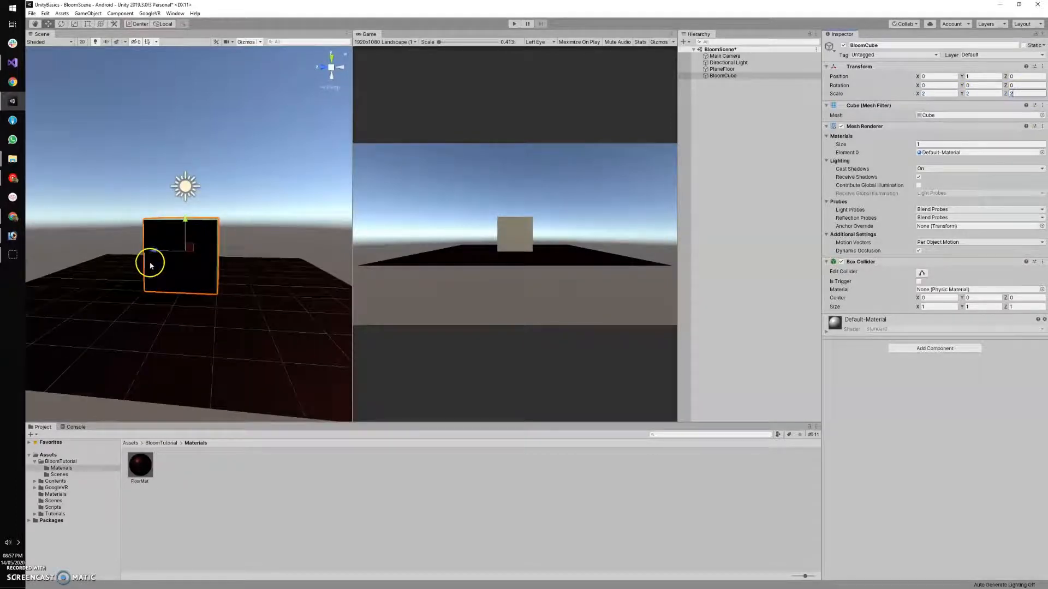
Step: Enlarge PlaneFloor by setting its X and Z scale to 2
{"action": "left_click", "coordinate": [722, 68]}
{"action": "left_click", "coordinate": [931, 93]}
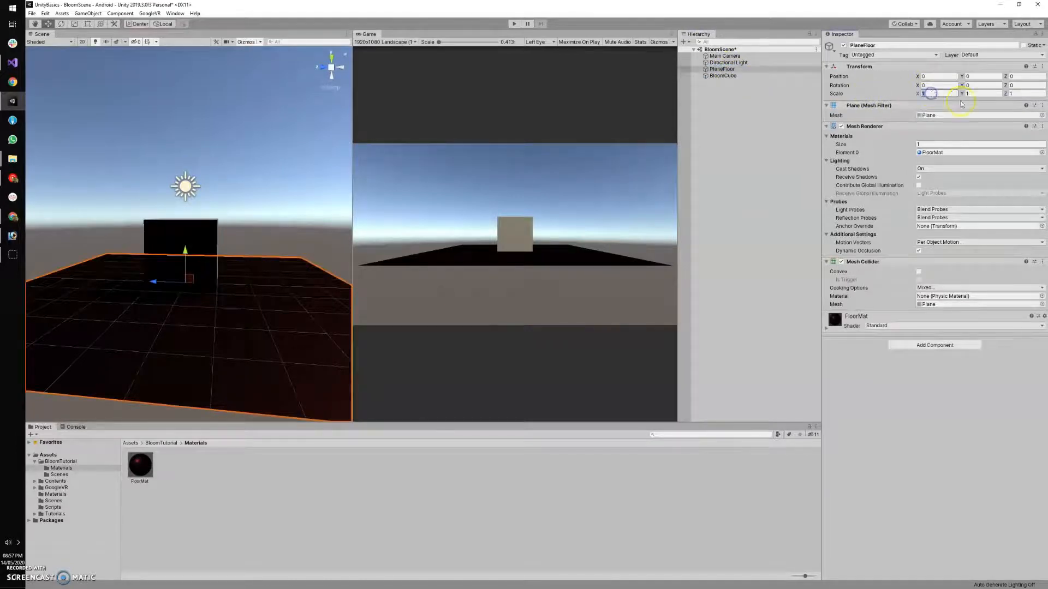
{"action": "type", "text": "2"}
{"action": "left_click", "coordinate": [1027, 94]}
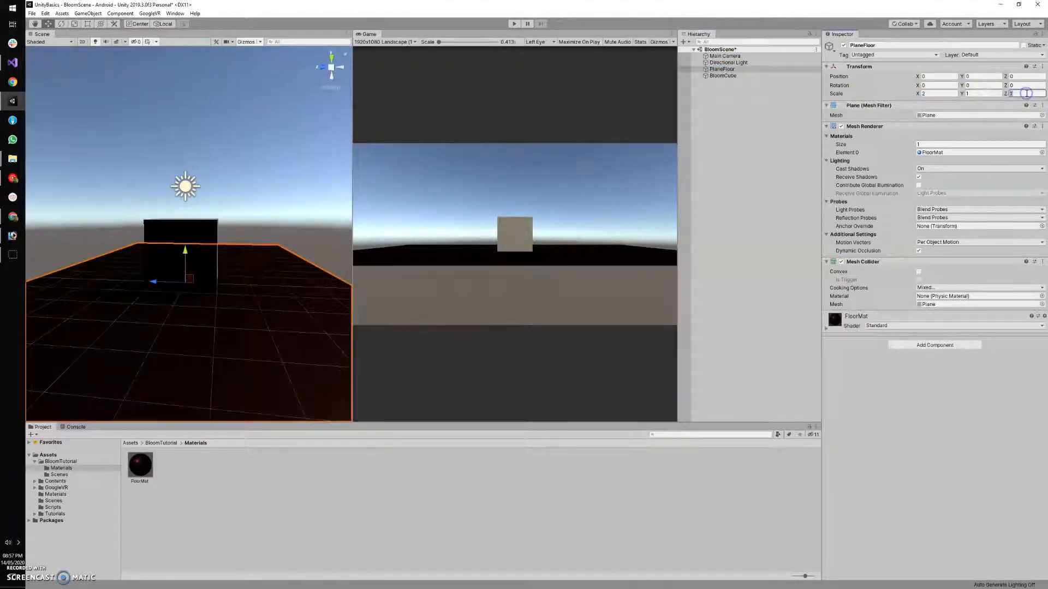
{"action": "type", "text": "2"}
{"action": "scroll", "coordinate": [151, 242], "scroll_direction": "down", "scroll_amount": 2}
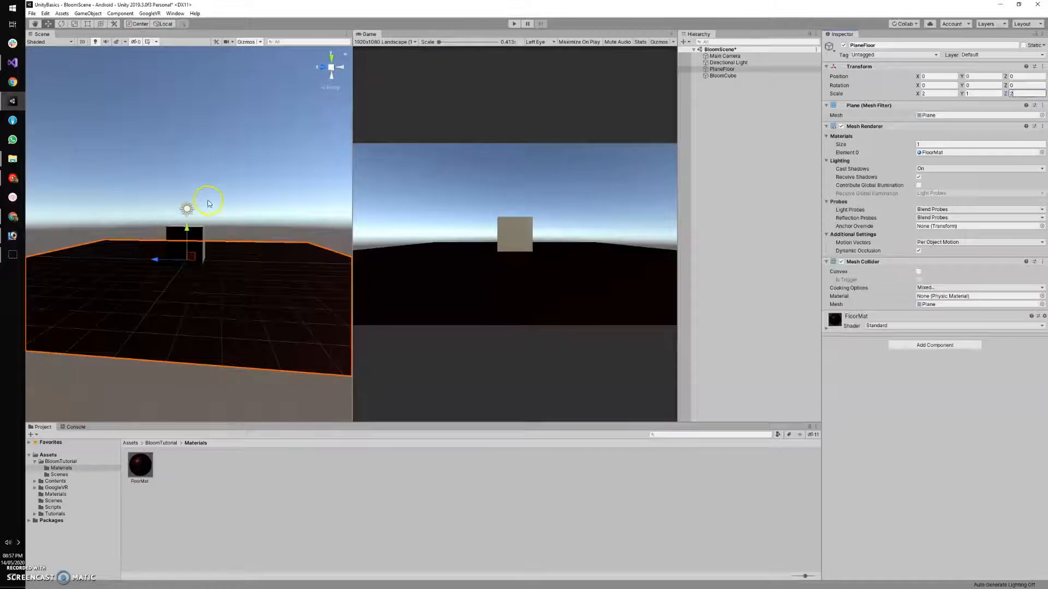
{"action": "middle_click_drag", "start_coordinate": [206, 202], "coordinate": [159, 239]}
{"action": "right_click_drag", "start_coordinate": [164, 243], "coordinate": [43, 234]}
{"action": "middle_click_drag", "start_coordinate": [211, 287], "coordinate": [89, 252]}
{"action": "right_click_drag", "start_coordinate": [249, 240], "coordinate": [163, 241]}
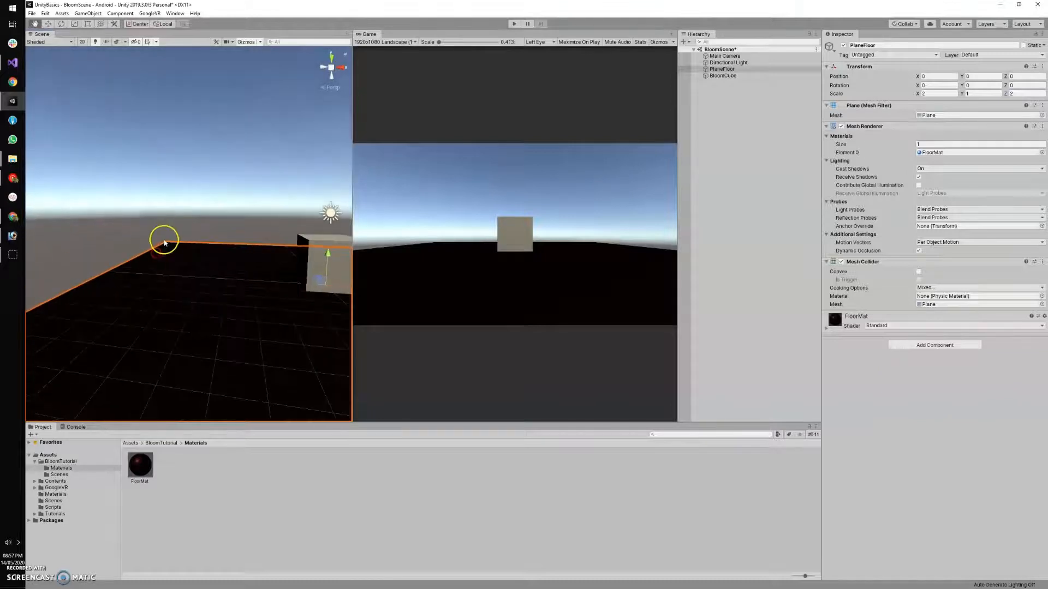
{"action": "middle_click_drag", "start_coordinate": [163, 241], "coordinate": [115, 255]}
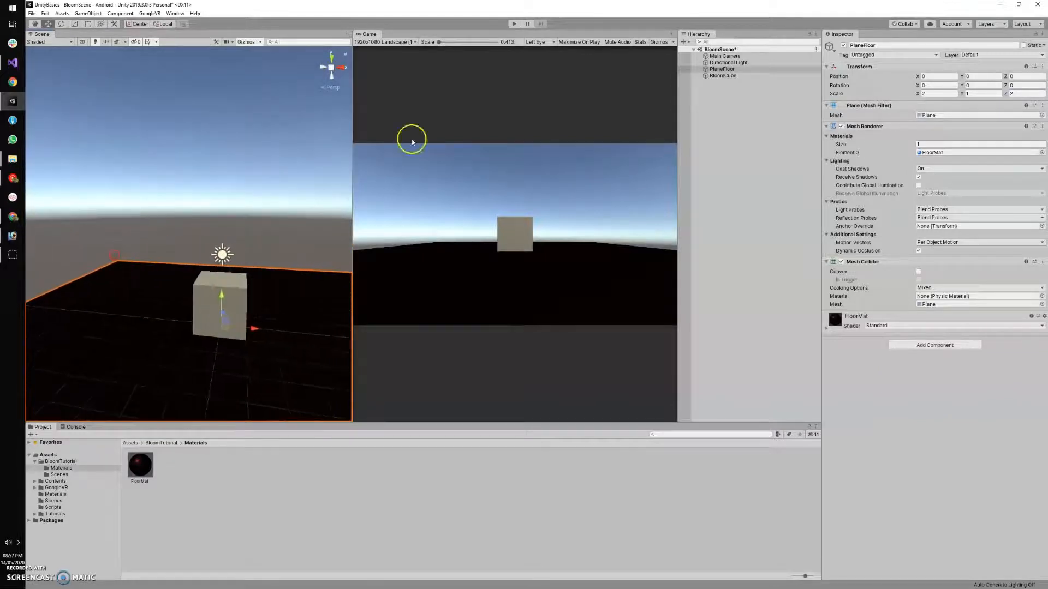
Step: Create a material named BloomGreen in the BloomTutorial Materials folder and assign it to BloomCube
{"action": "left_click", "coordinate": [734, 76]}
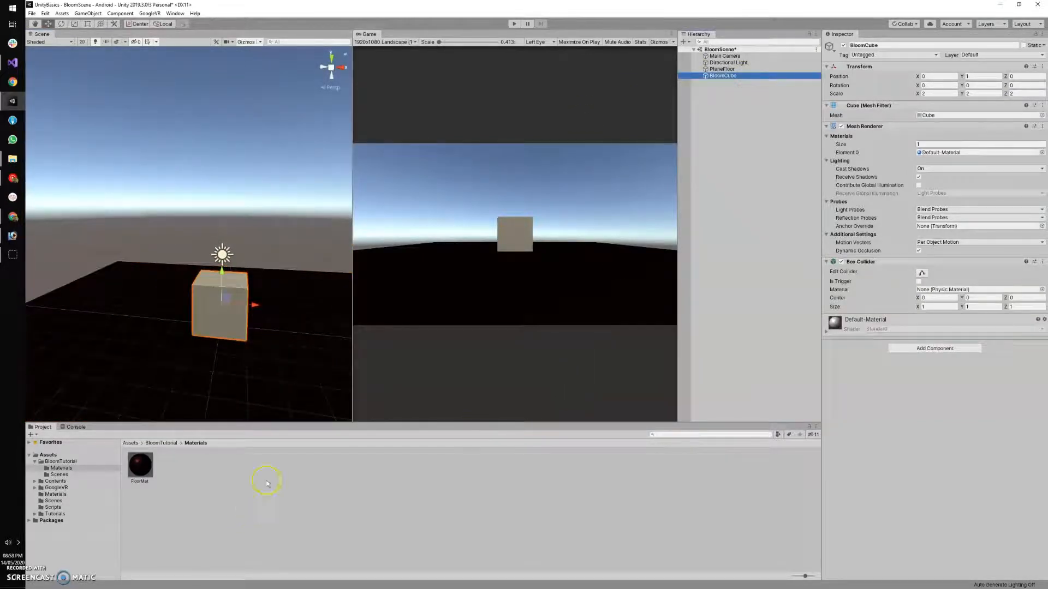
{"action": "scroll", "coordinate": [246, 327], "scroll_direction": "down", "scroll_amount": 4}
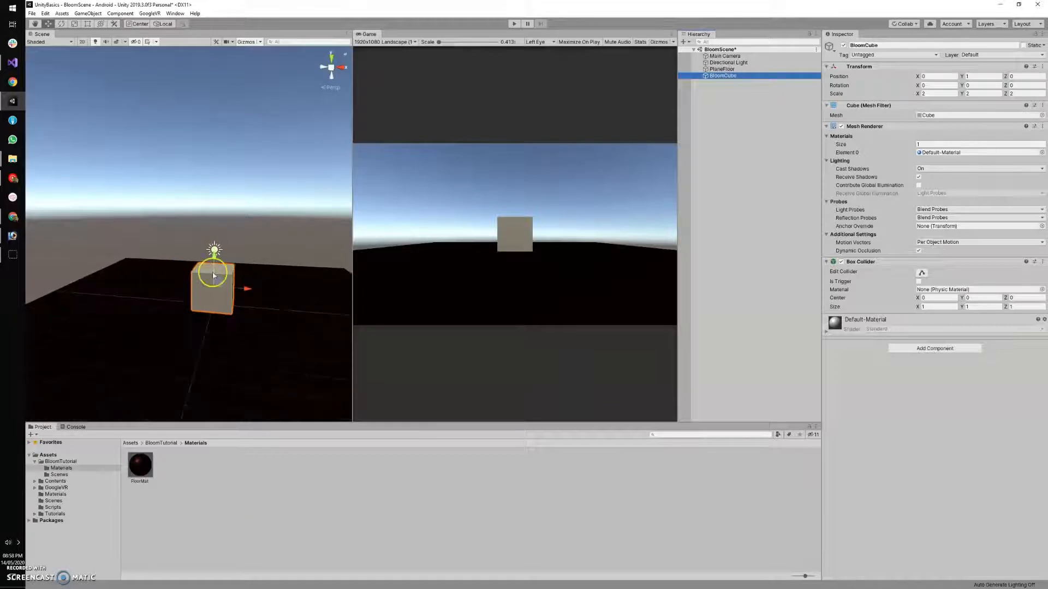
{"action": "right_click_drag", "start_coordinate": [213, 276], "coordinate": [255, 255]}
{"action": "right_click", "coordinate": [206, 527]}
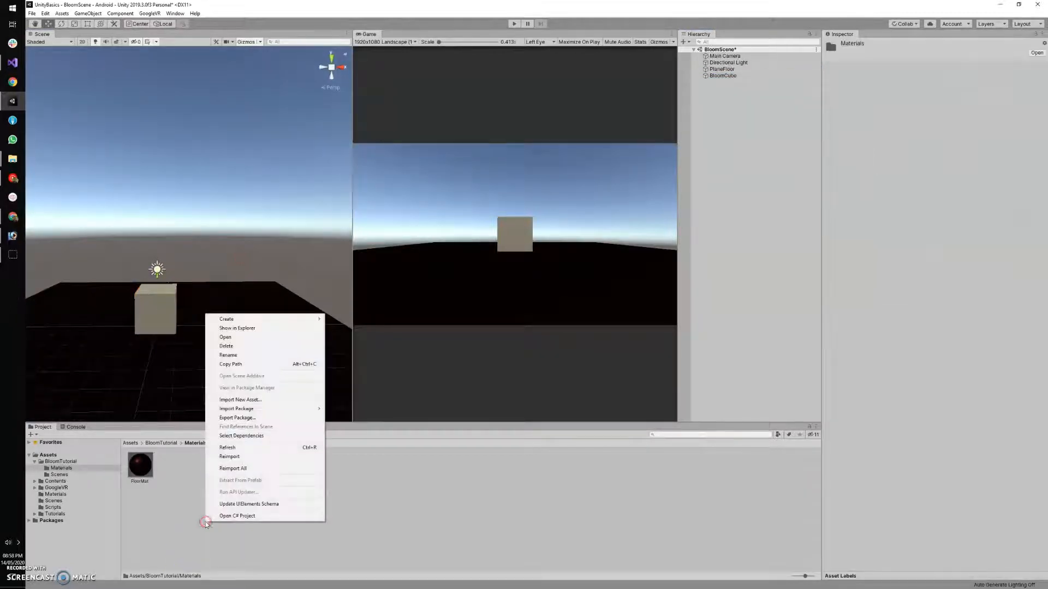
{"action": "left_click", "coordinate": [258, 319]}
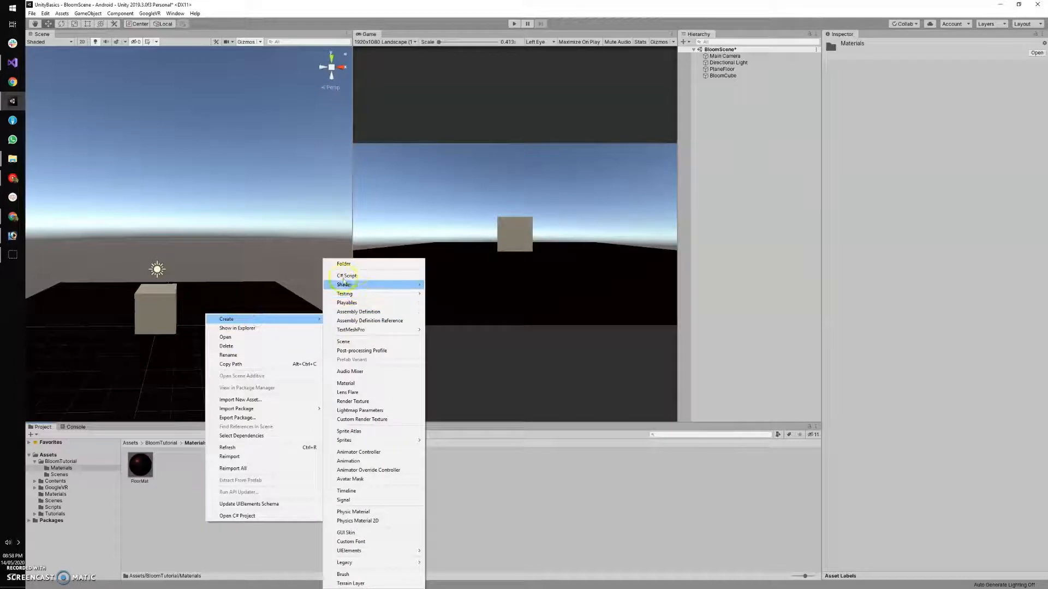
{"action": "left_click", "coordinate": [345, 384]}
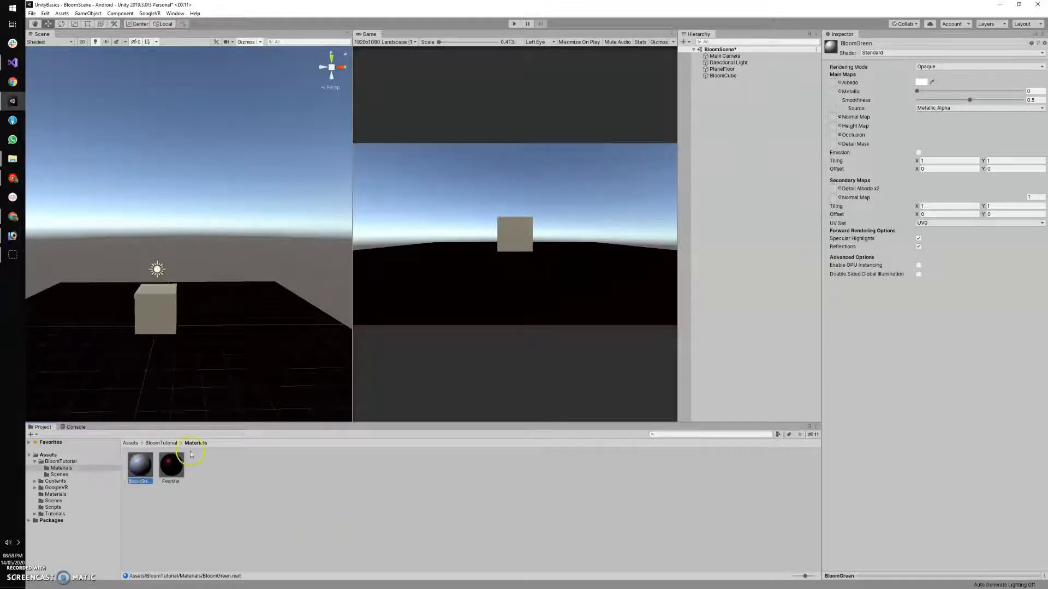
{"action": "left_click_drag", "start_coordinate": [140, 465], "coordinate": [148, 303]}
{"action": "left_click", "coordinate": [726, 76]}
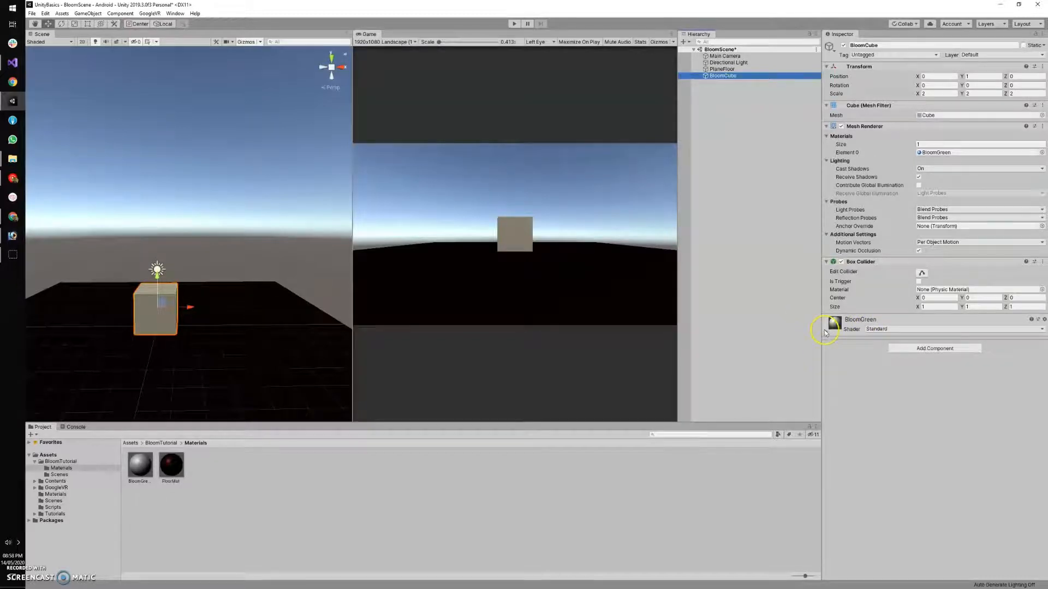
Step: Set BloomGreen's albedo to a bright green, about 80F306
{"action": "left_click", "coordinate": [139, 465]}
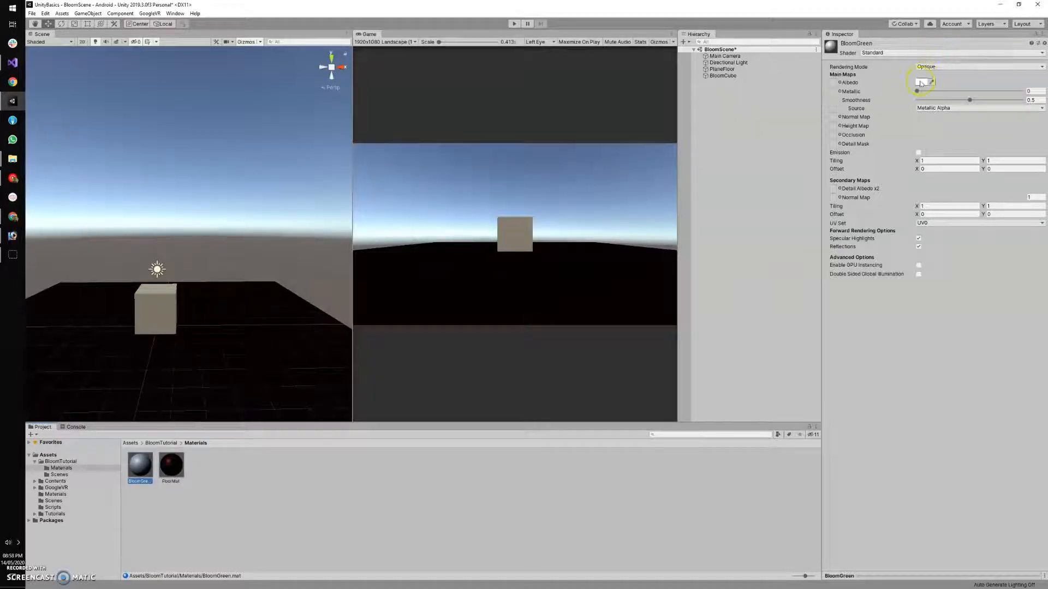
{"action": "left_click", "coordinate": [921, 83]}
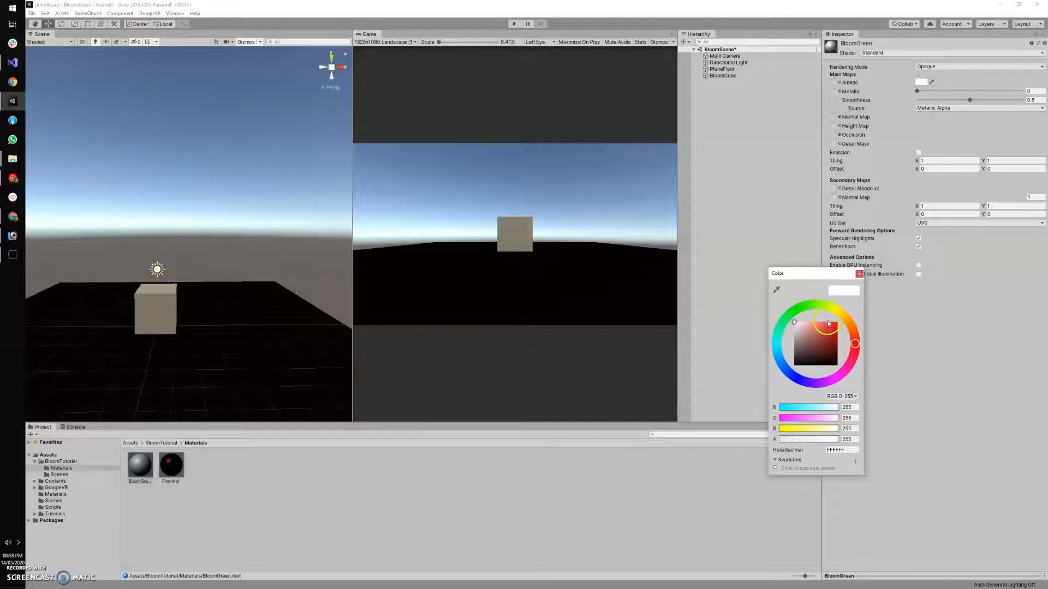
{"action": "left_click", "coordinate": [822, 304]}
{"action": "left_click_drag", "start_coordinate": [822, 305], "coordinate": [837, 323]}
{"action": "left_click", "coordinate": [835, 326]}
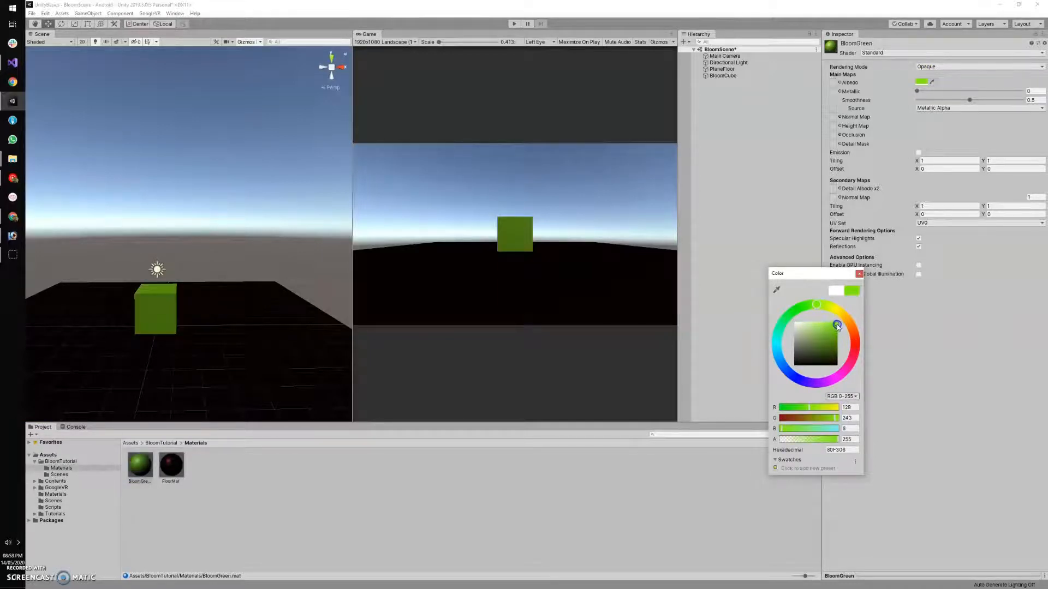
{"action": "left_click", "coordinate": [860, 274]}
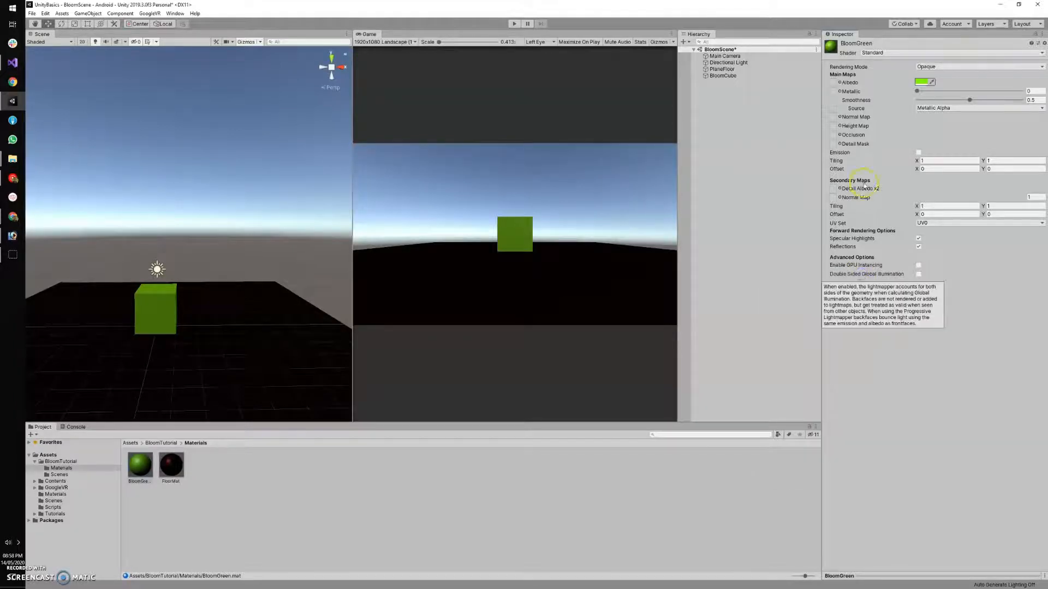
Step: Enable emission on BloomGreen and copy the albedo colour into its emission colour
{"action": "left_click", "coordinate": [919, 152]}
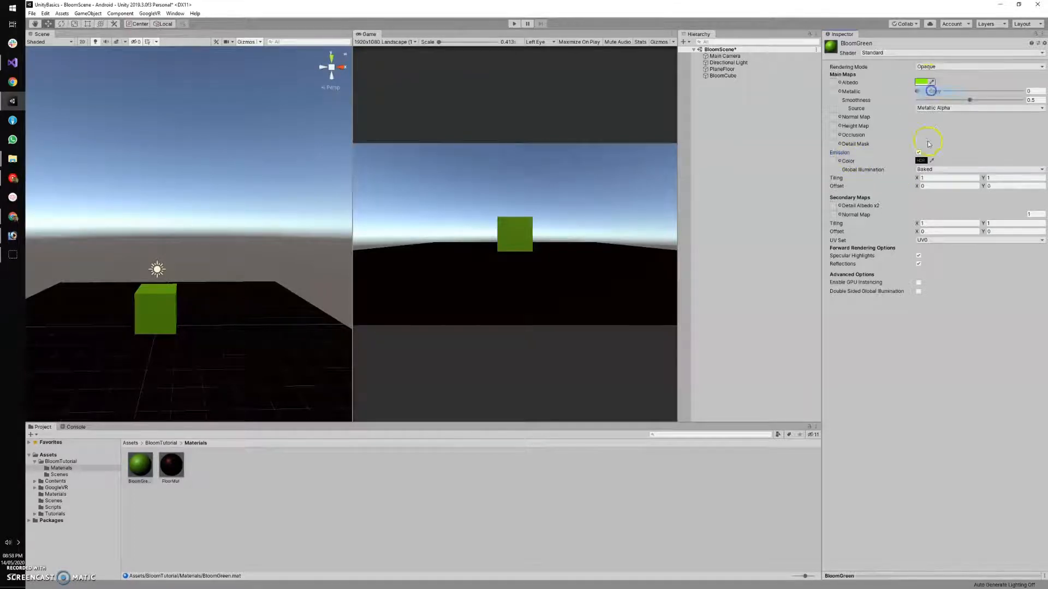
{"action": "right_click", "coordinate": [921, 162]}
{"action": "left_click", "coordinate": [928, 179]}
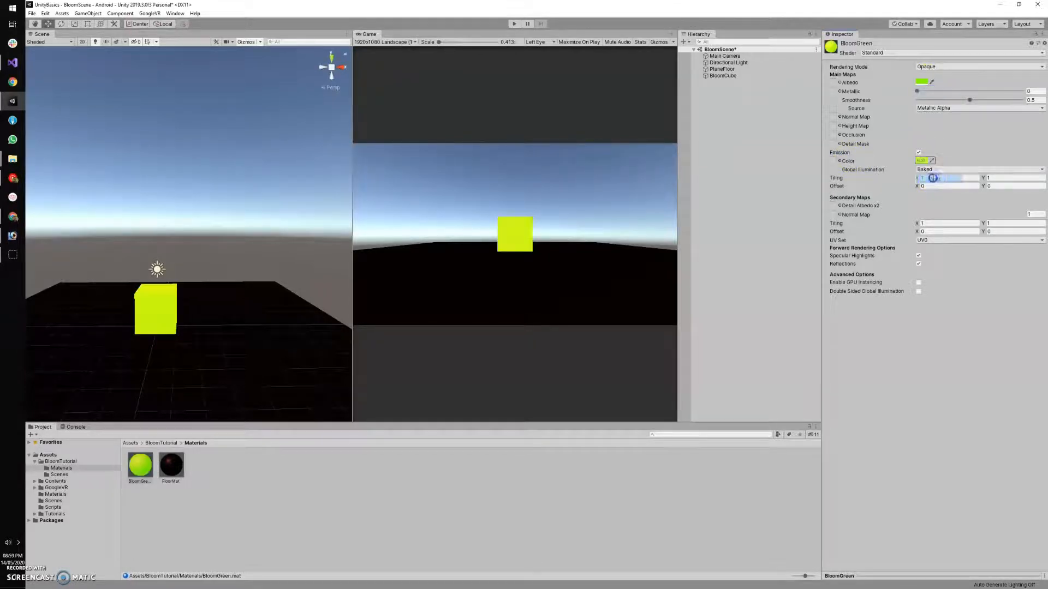
Step: Examine the emissive cube on the floor from several angles and distances in the scene view
{"action": "scroll", "coordinate": [229, 259], "scroll_direction": "down", "scroll_amount": 2}
{"action": "middle_click_drag", "start_coordinate": [209, 238], "coordinate": [236, 230]}
{"action": "scroll", "coordinate": [231, 236], "scroll_direction": "up", "scroll_amount": 5}
{"action": "scroll", "coordinate": [230, 234], "scroll_direction": "down", "scroll_amount": 4}
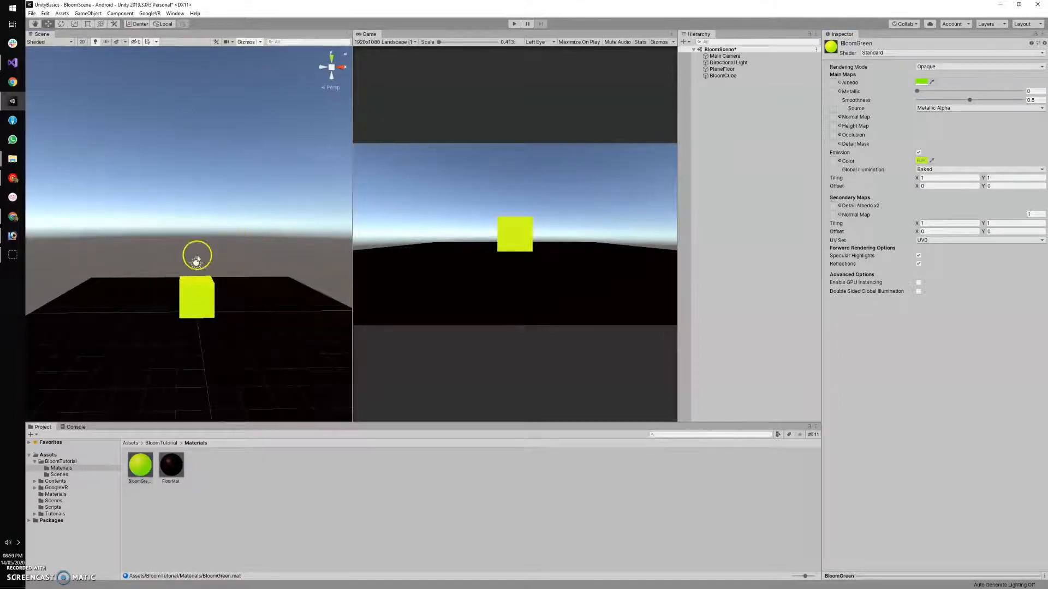
{"action": "right_click_drag", "start_coordinate": [197, 259], "coordinate": [211, 253]}
{"action": "middle_click_drag", "start_coordinate": [210, 253], "coordinate": [250, 214]}
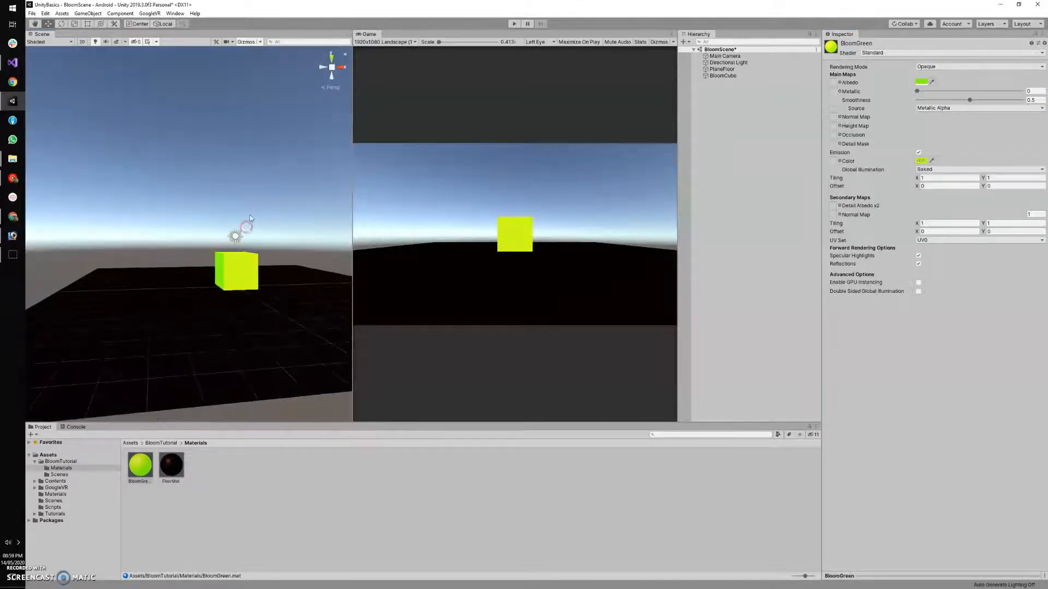
{"action": "scroll", "coordinate": [249, 214], "scroll_direction": "down", "scroll_amount": 3}
{"action": "scroll", "coordinate": [249, 214], "scroll_direction": "up", "scroll_amount": 5}
{"action": "right_click_drag", "start_coordinate": [248, 213], "coordinate": [263, 230]}
{"action": "middle_click_drag", "start_coordinate": [285, 192], "coordinate": [280, 189]}
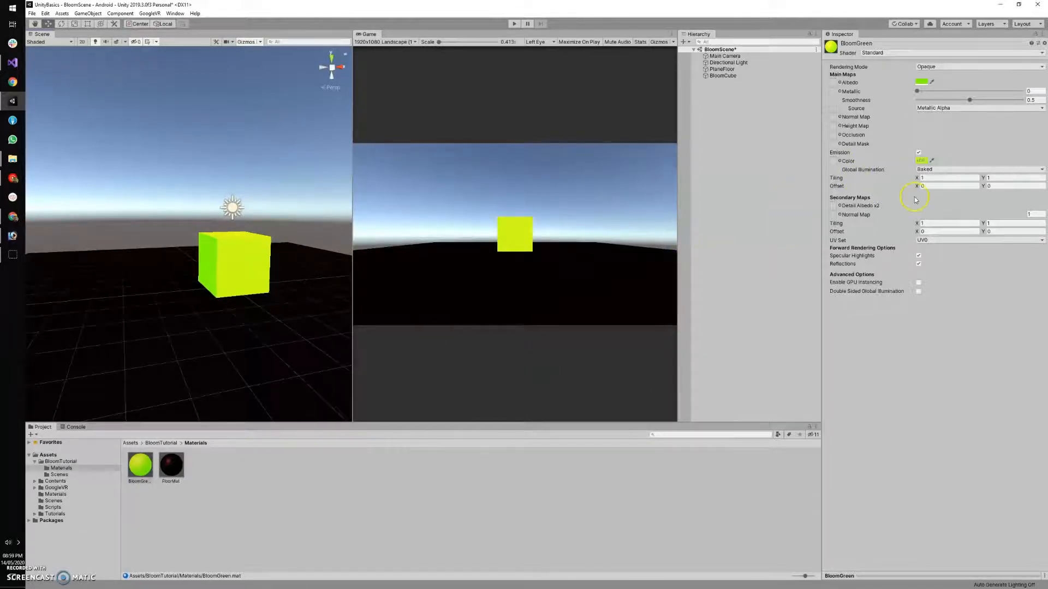
Step: Set the HDR intensity of BloomGreen's emission colour to 1
{"action": "left_click", "coordinate": [922, 161]}
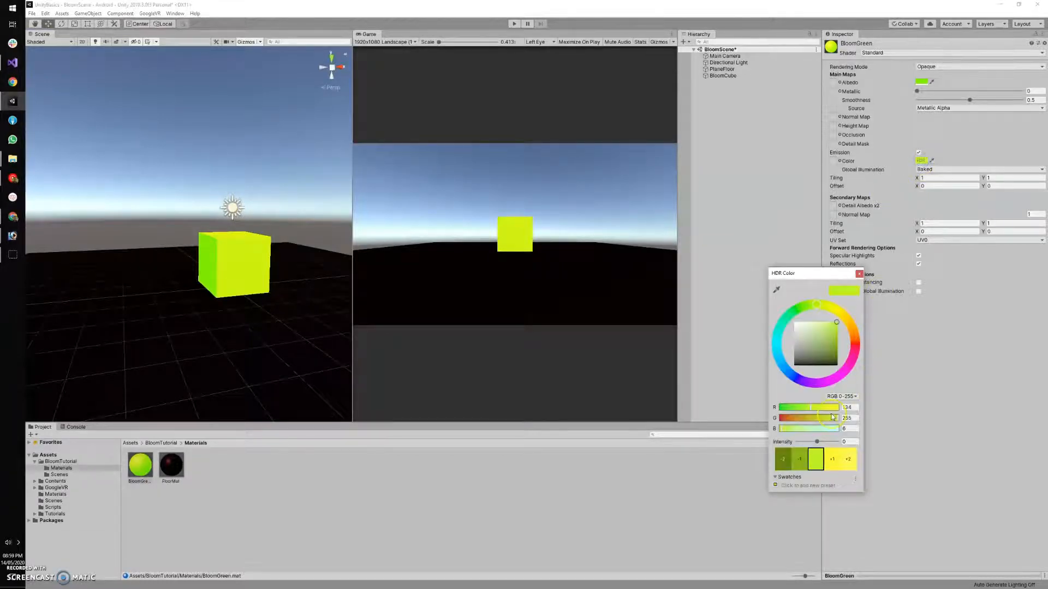
{"action": "left_click", "coordinate": [849, 442]}
{"action": "type", "text": "1"}
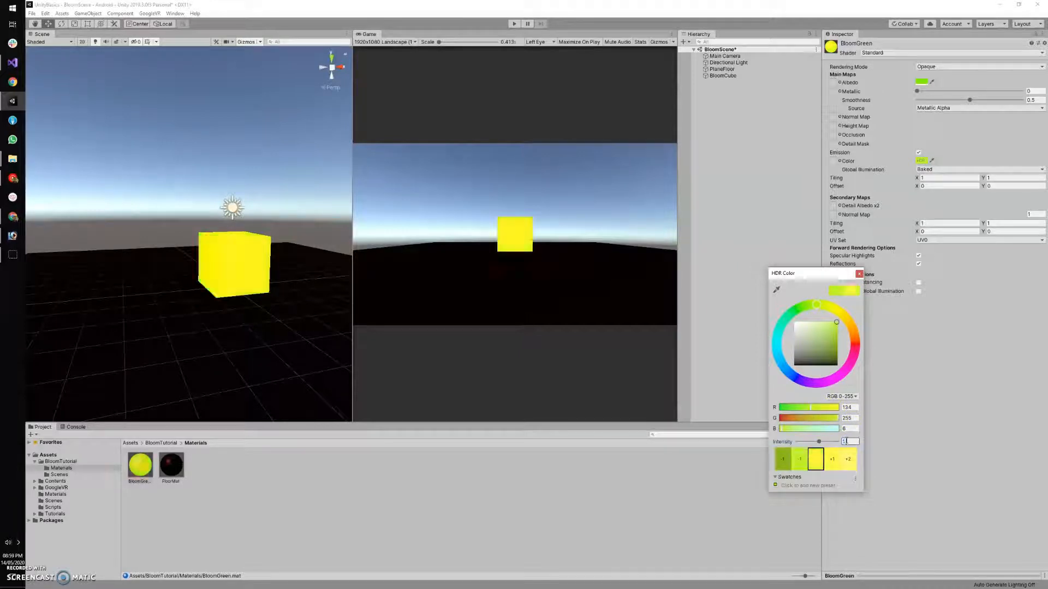
Step: Set the HDR intensity of BloomGreen's emission colour to 1.5 and reduce its red to about 31 for a greener glow
{"action": "type", "text": ".5"}
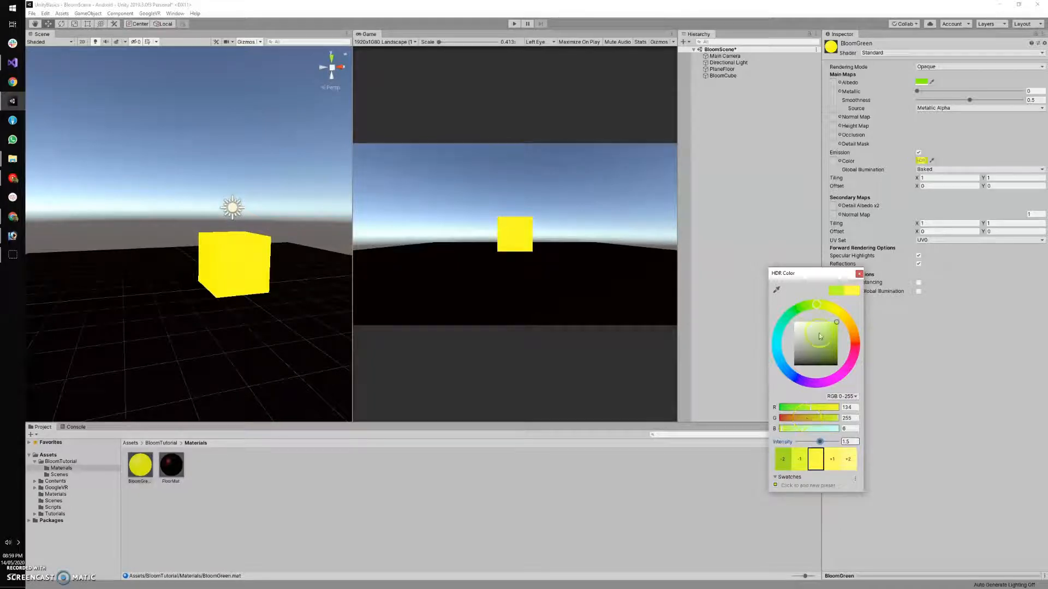
{"action": "left_click_drag", "start_coordinate": [812, 412], "coordinate": [786, 409]}
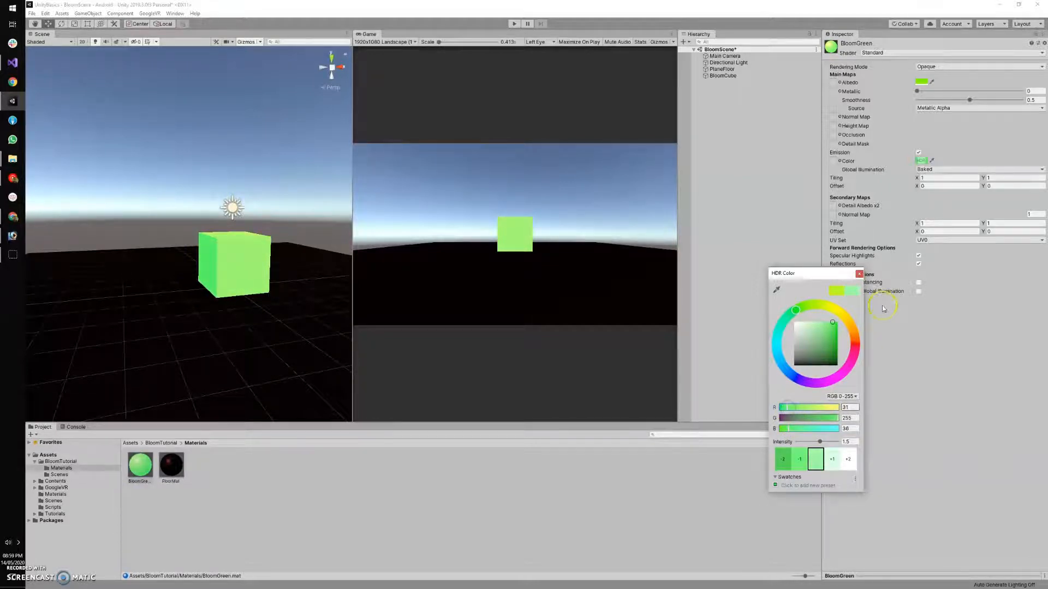
{"action": "left_click", "coordinate": [860, 274]}
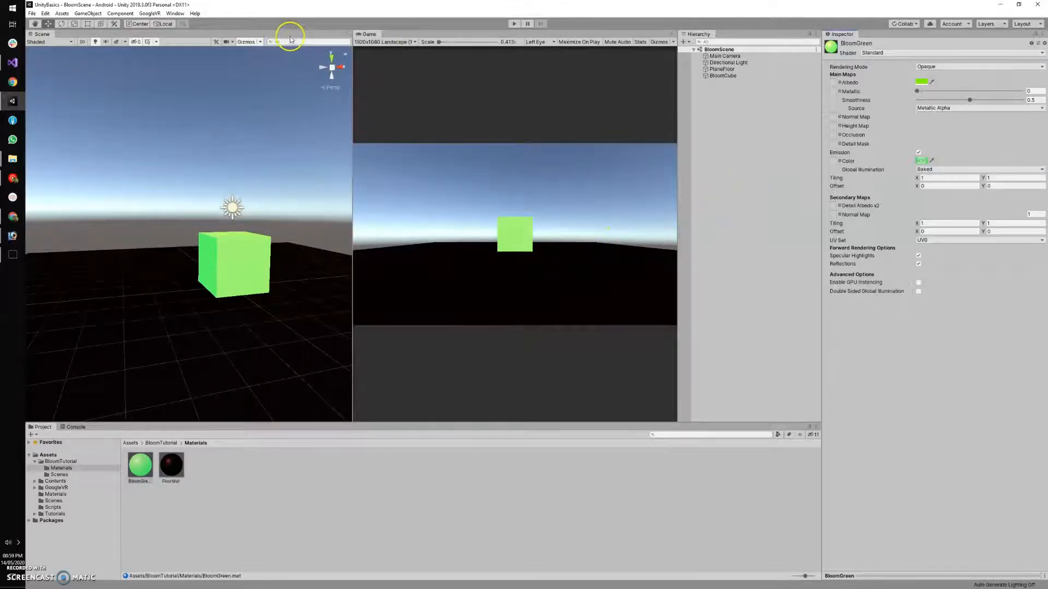
Step: Open the scene's Lighting Settings and deactivate the Directional Light object
{"action": "left_click", "coordinate": [170, 14]}
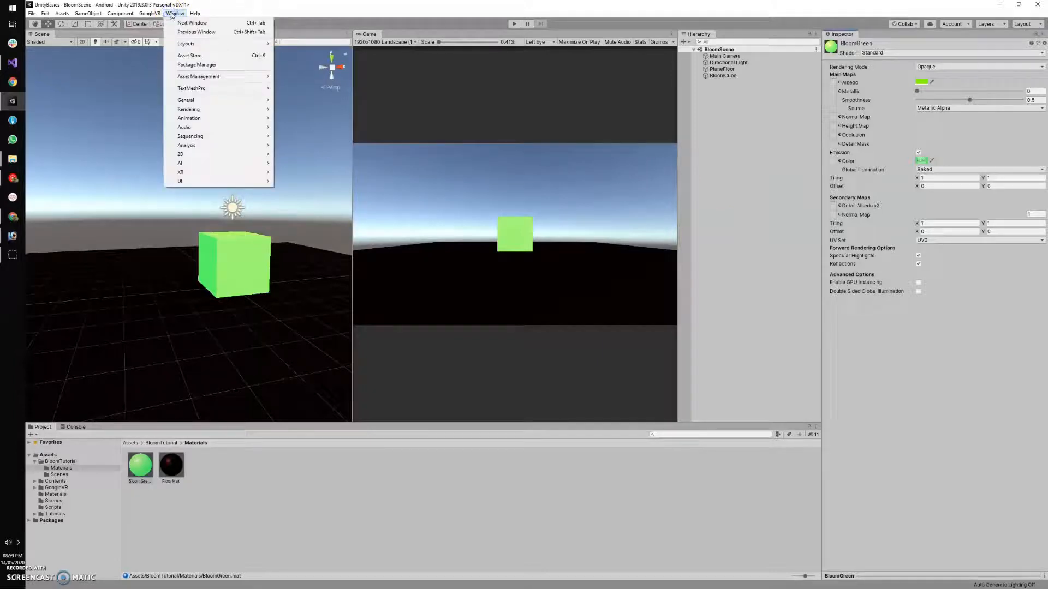
{"action": "mouse_move", "coordinate": [213, 109]}
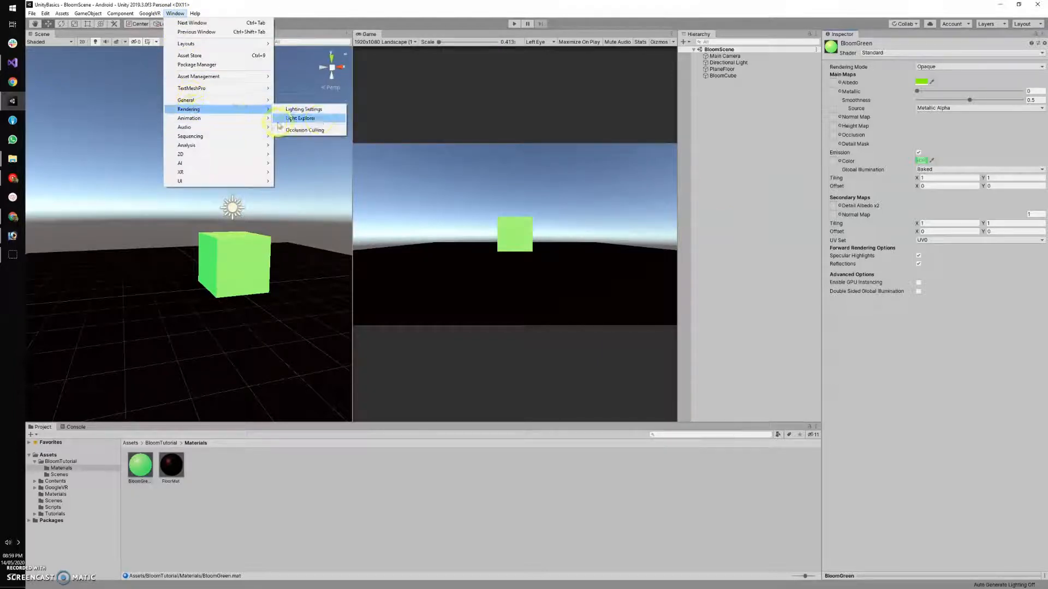
{"action": "left_click", "coordinate": [321, 111]}
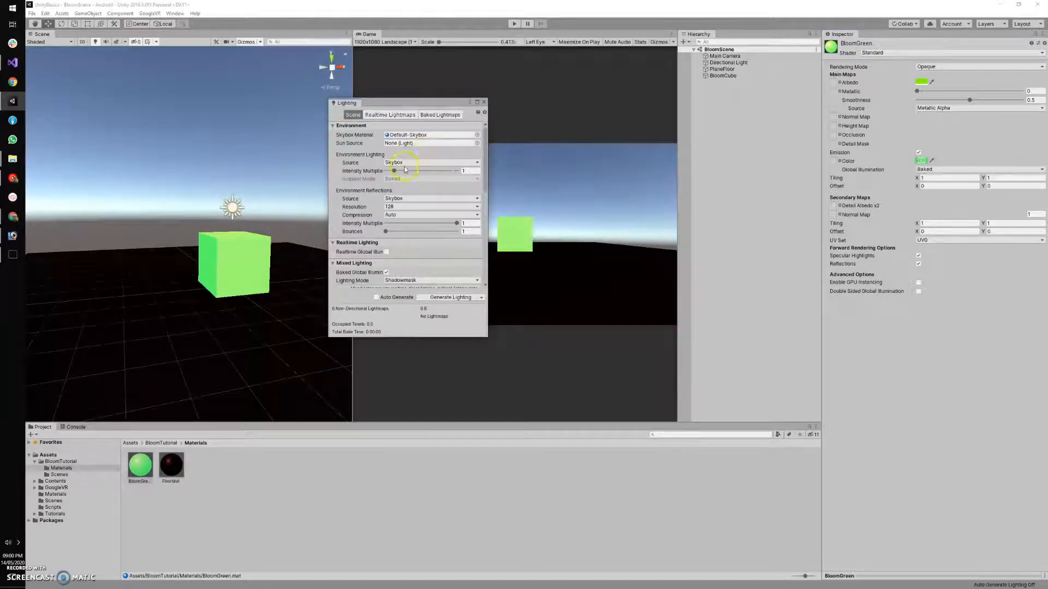
{"action": "scroll", "coordinate": [405, 169], "scroll_direction": "down", "scroll_amount": 3}
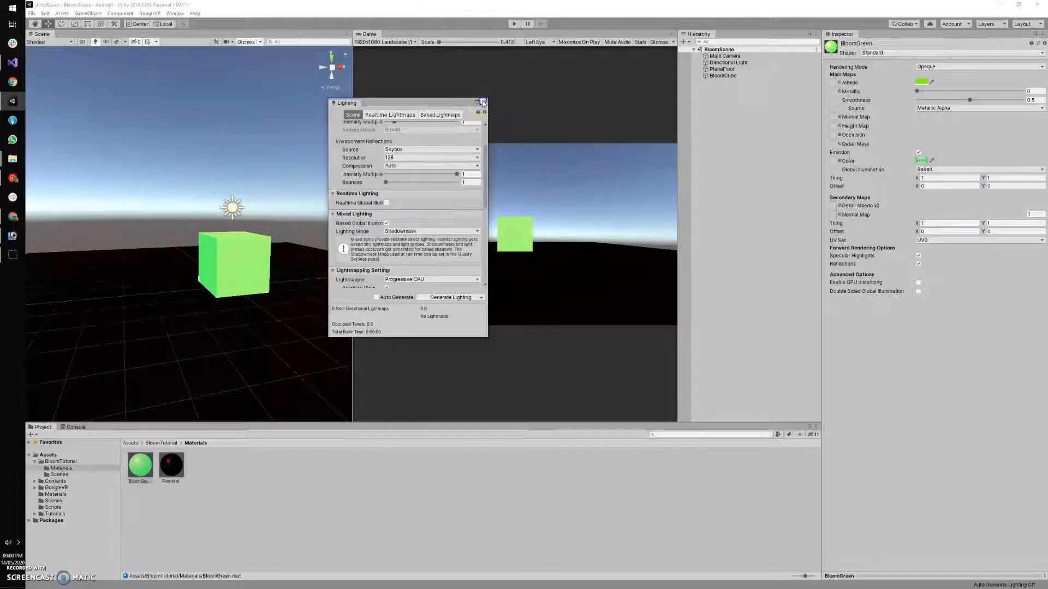
{"action": "left_click", "coordinate": [725, 56]}
{"action": "left_click", "coordinate": [729, 62]}
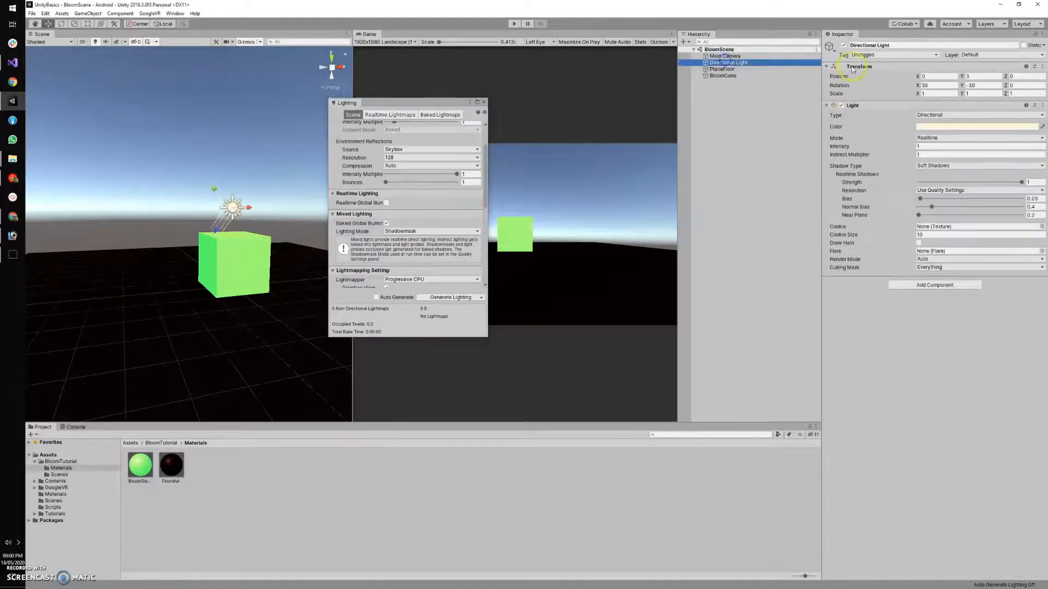
{"action": "left_click", "coordinate": [844, 46]}
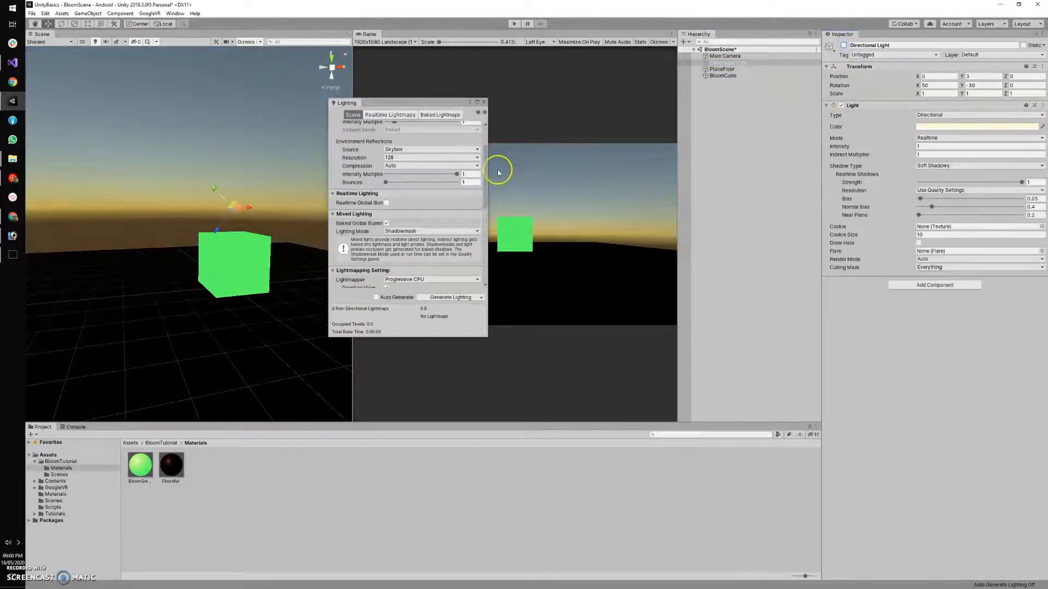
Step: Disable baked global illumination and enable realtime global illumination in the scene's lighting settings
{"action": "scroll", "coordinate": [423, 217], "scroll_direction": "down", "scroll_amount": 2}
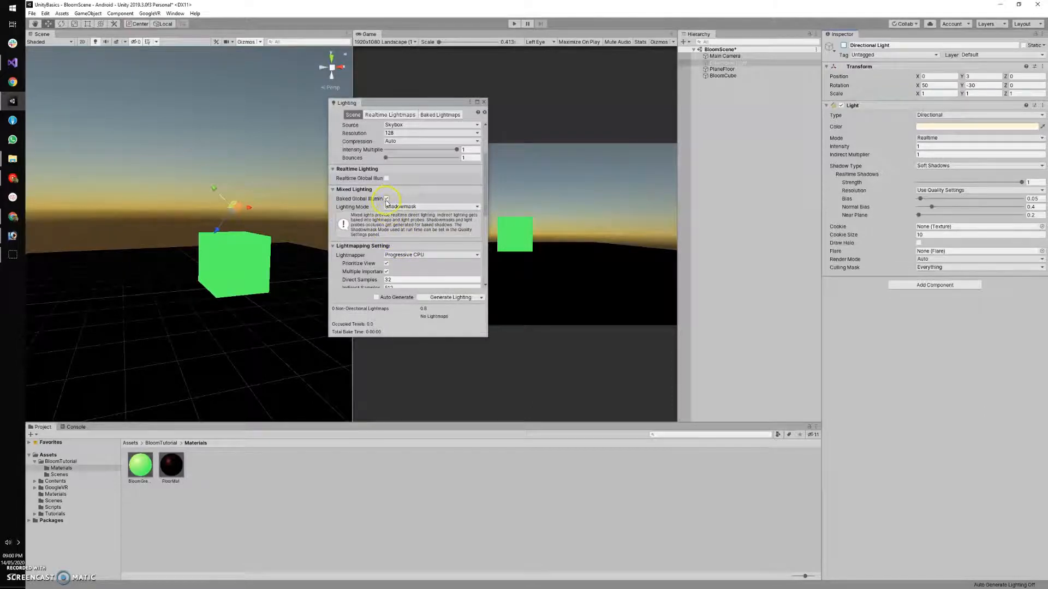
{"action": "left_click", "coordinate": [387, 199]}
{"action": "scroll", "coordinate": [438, 223], "scroll_direction": "down", "scroll_amount": 2}
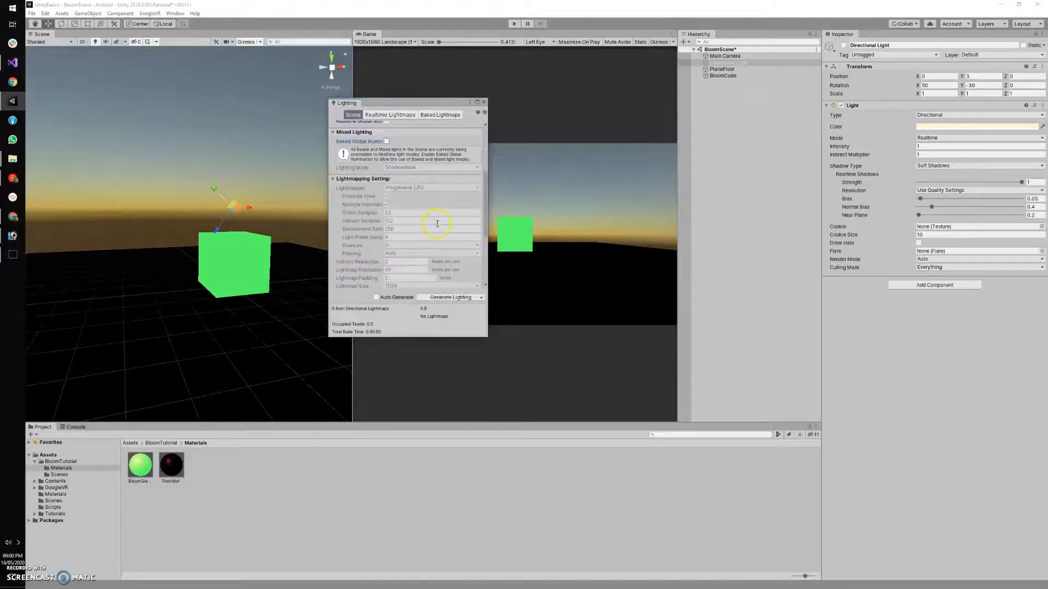
{"action": "scroll", "coordinate": [436, 223], "scroll_direction": "up", "scroll_amount": 3}
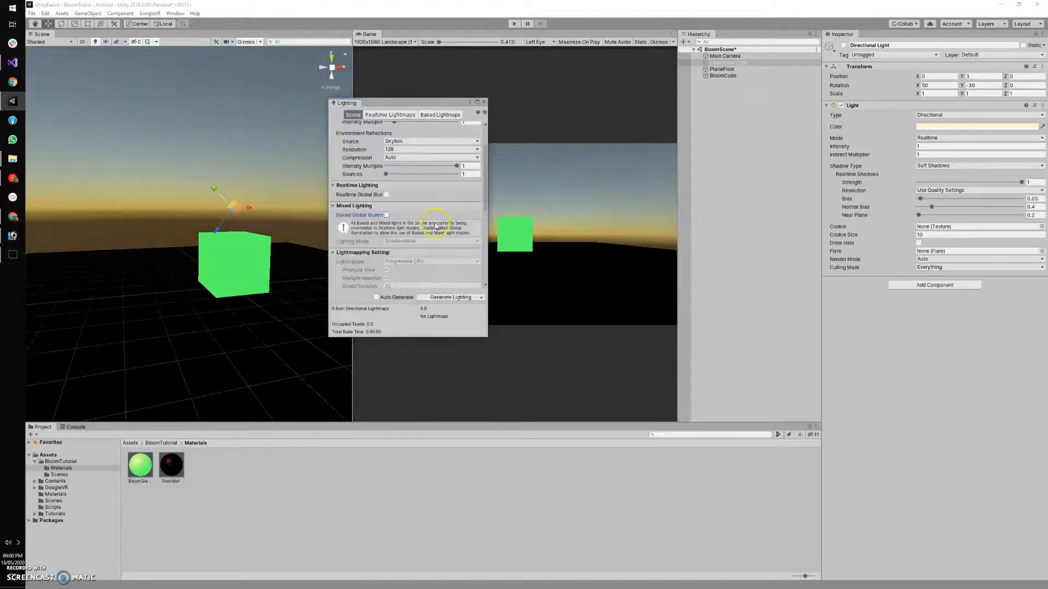
{"action": "left_click", "coordinate": [386, 195]}
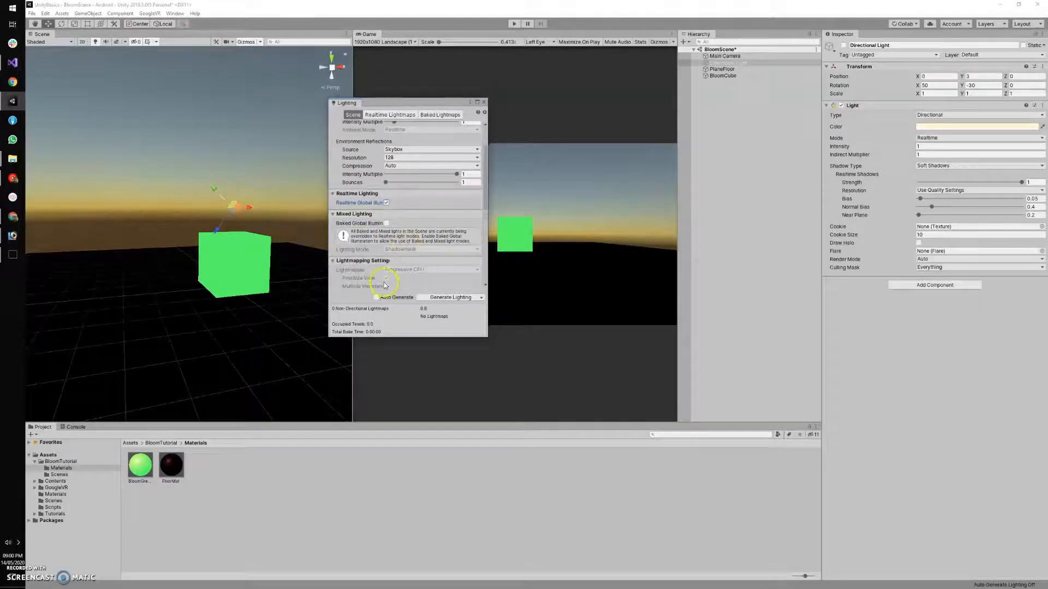
Step: Enable automatic lighting generation for the scene and close the lighting settings
{"action": "scroll", "coordinate": [386, 285], "scroll_direction": "down", "scroll_amount": 4}
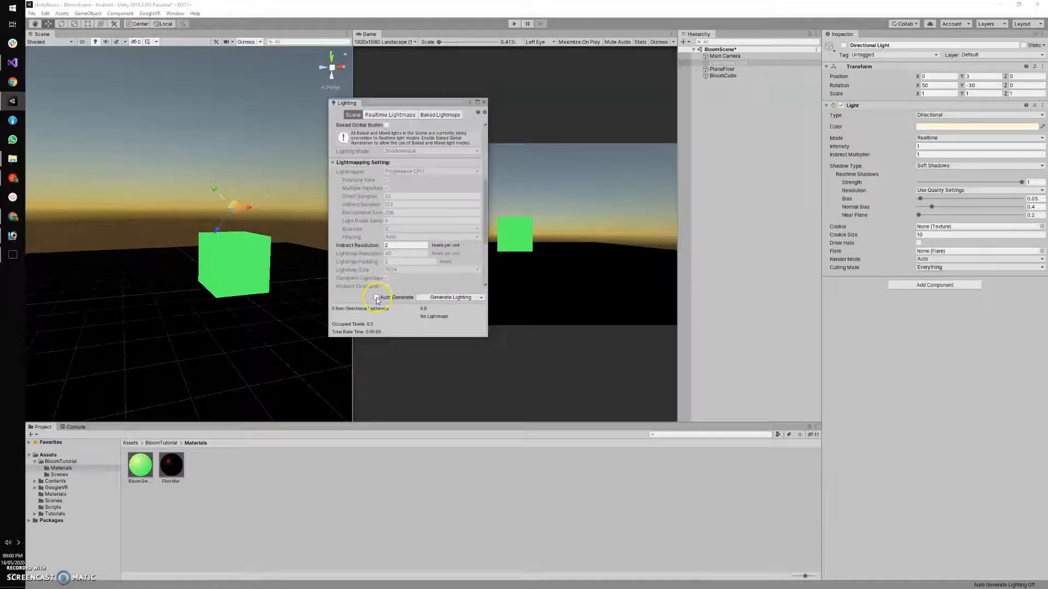
{"action": "left_click", "coordinate": [376, 298]}
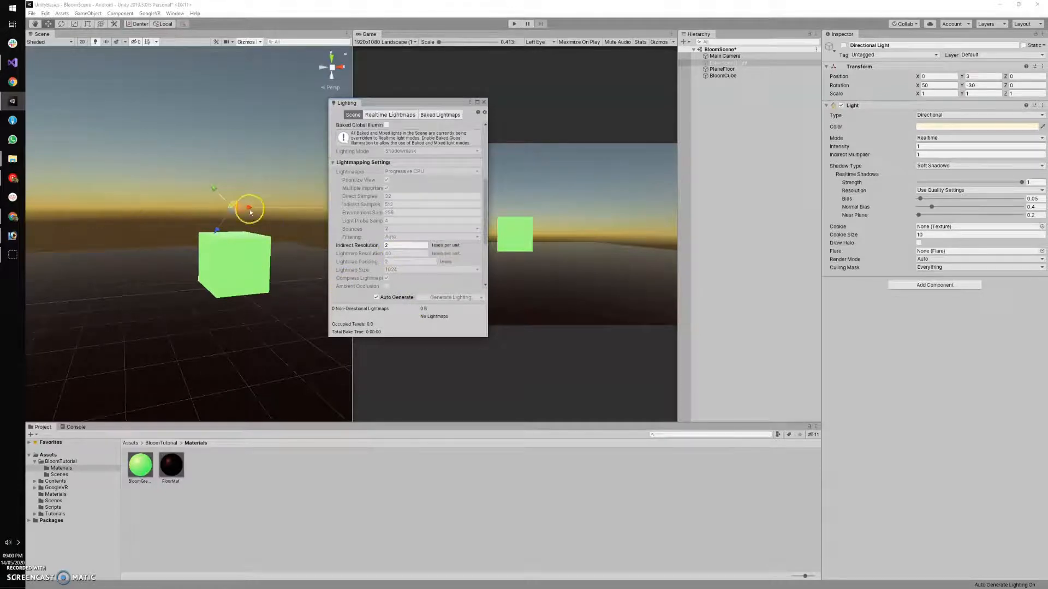
{"action": "left_click", "coordinate": [483, 103]}
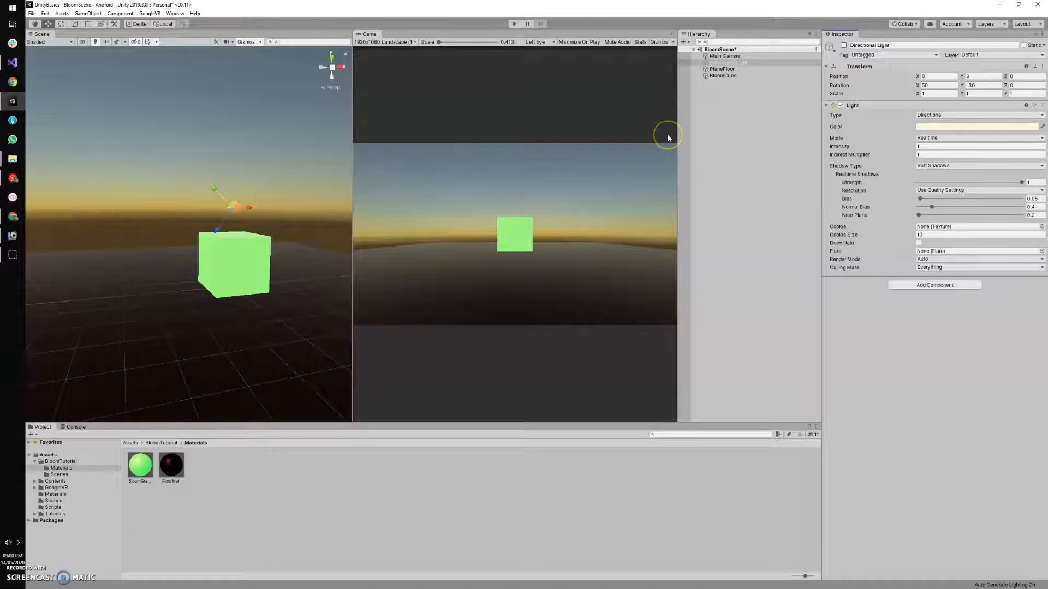
Step: Try Solid Color as the Main Camera's clear flags and restore Skybox
{"action": "left_click", "coordinate": [725, 55]}
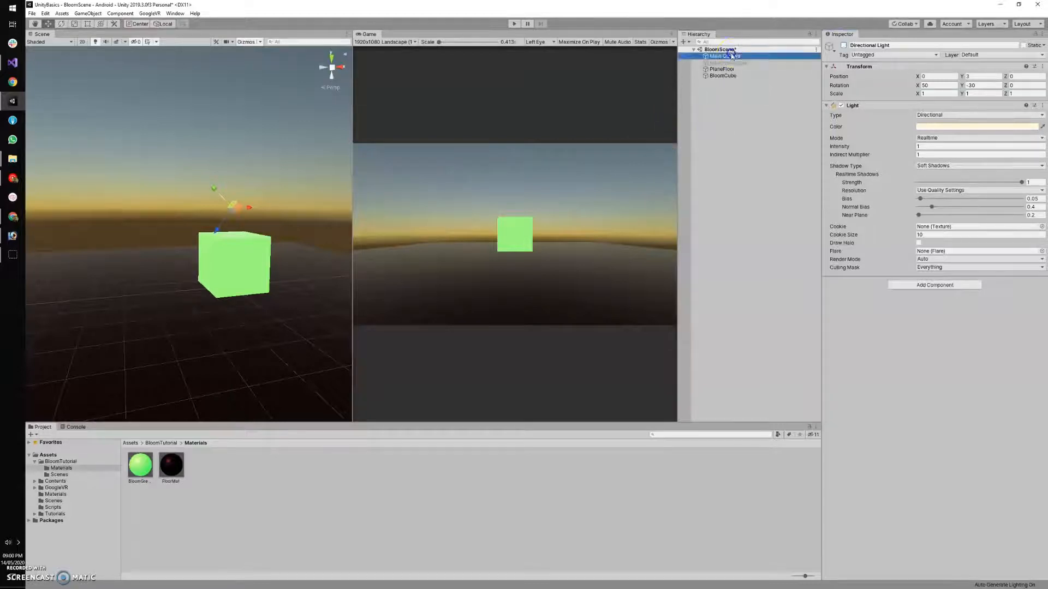
{"action": "left_click", "coordinate": [939, 116]}
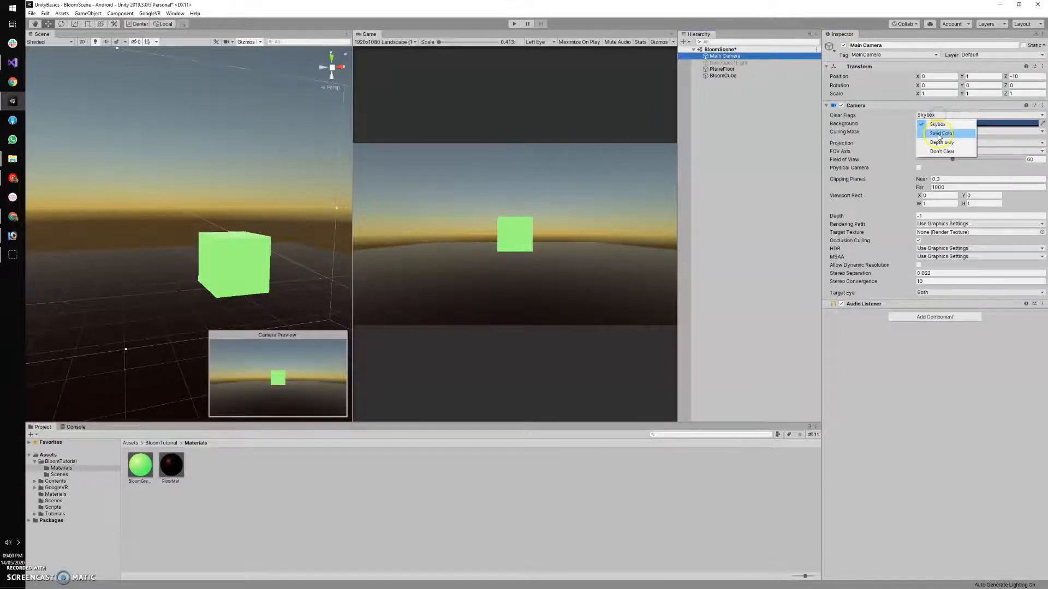
{"action": "left_click", "coordinate": [938, 132]}
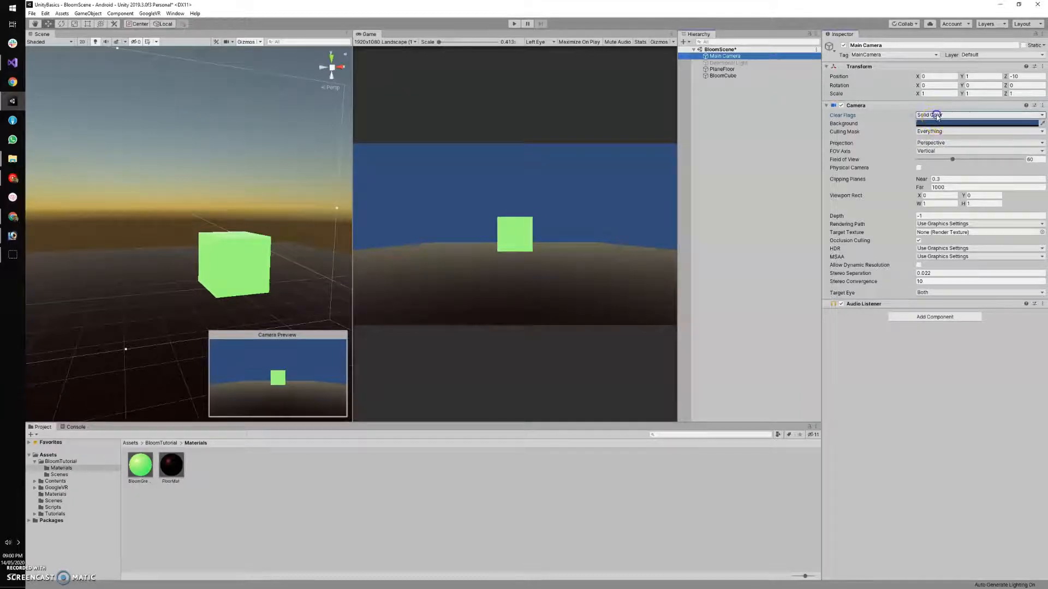
{"action": "left_click", "coordinate": [939, 115]}
{"action": "left_click", "coordinate": [942, 123]}
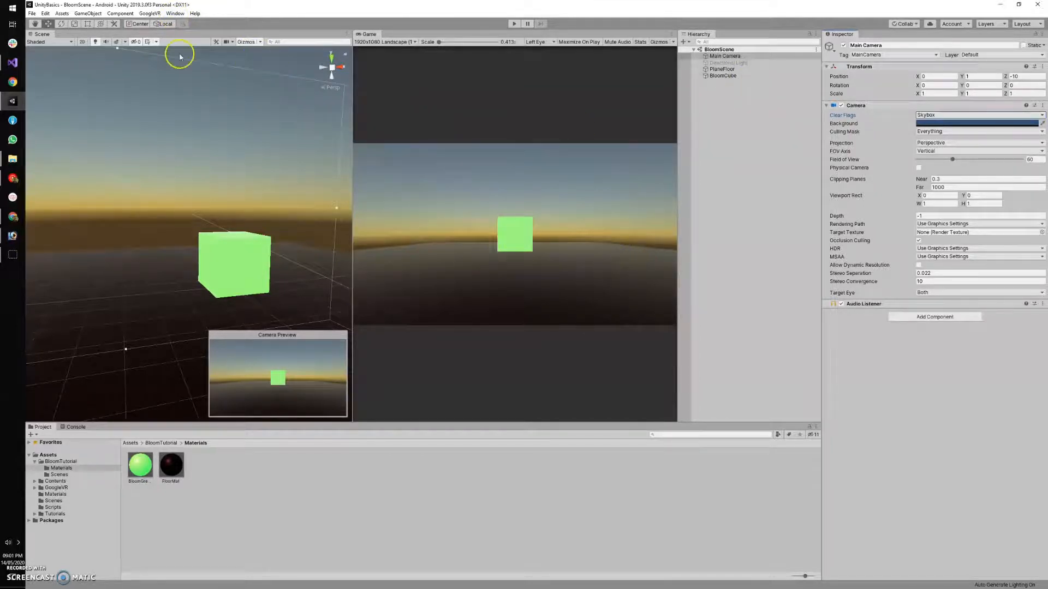
Step: Find the Post Processing package in the Package Manager and expand its available versions
{"action": "left_click", "coordinate": [175, 13]}
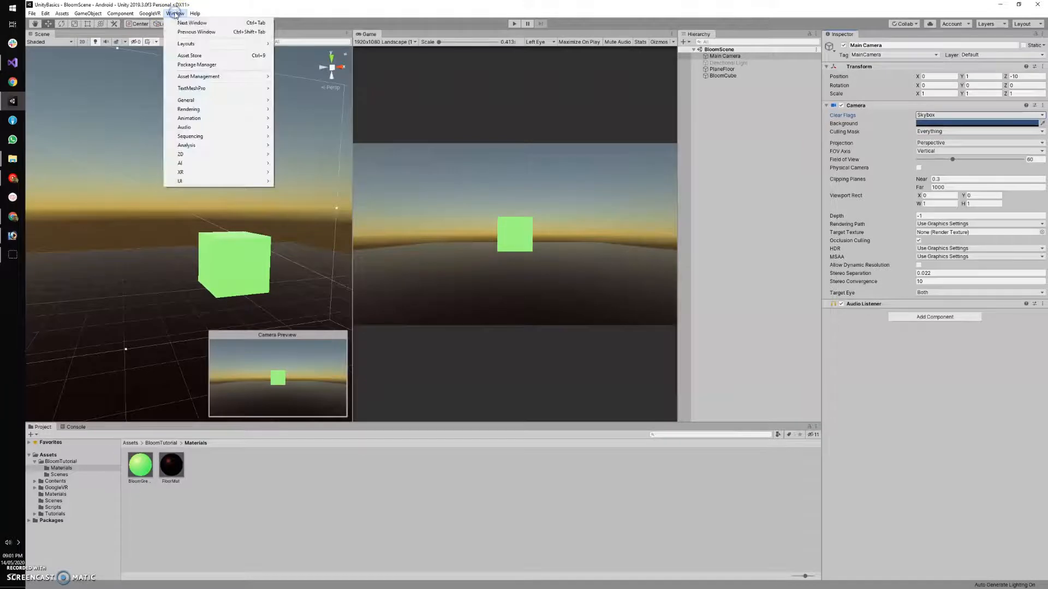
{"action": "left_click", "coordinate": [183, 68]}
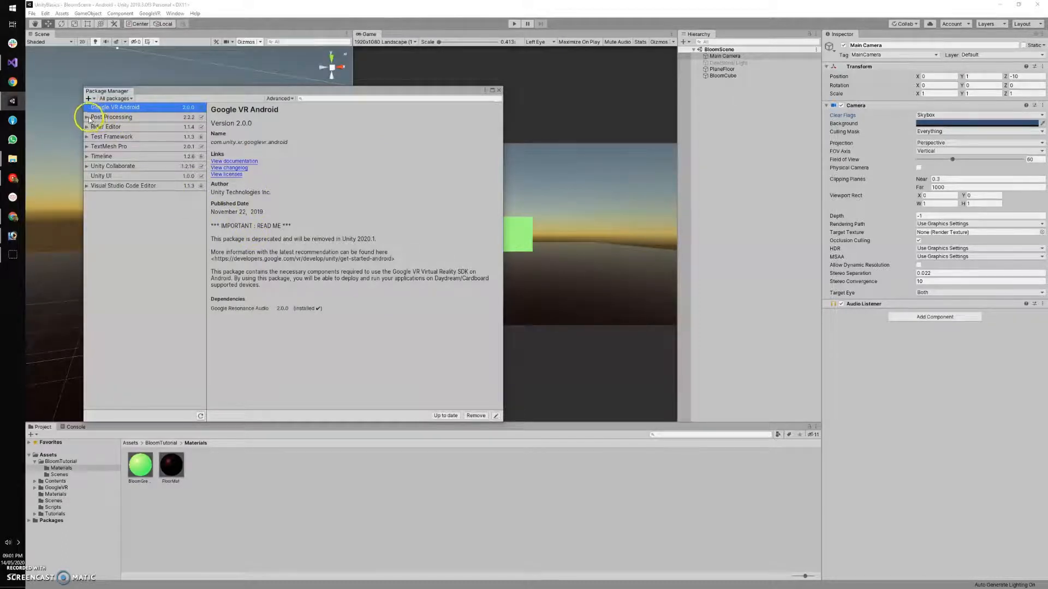
{"action": "left_click", "coordinate": [100, 118]}
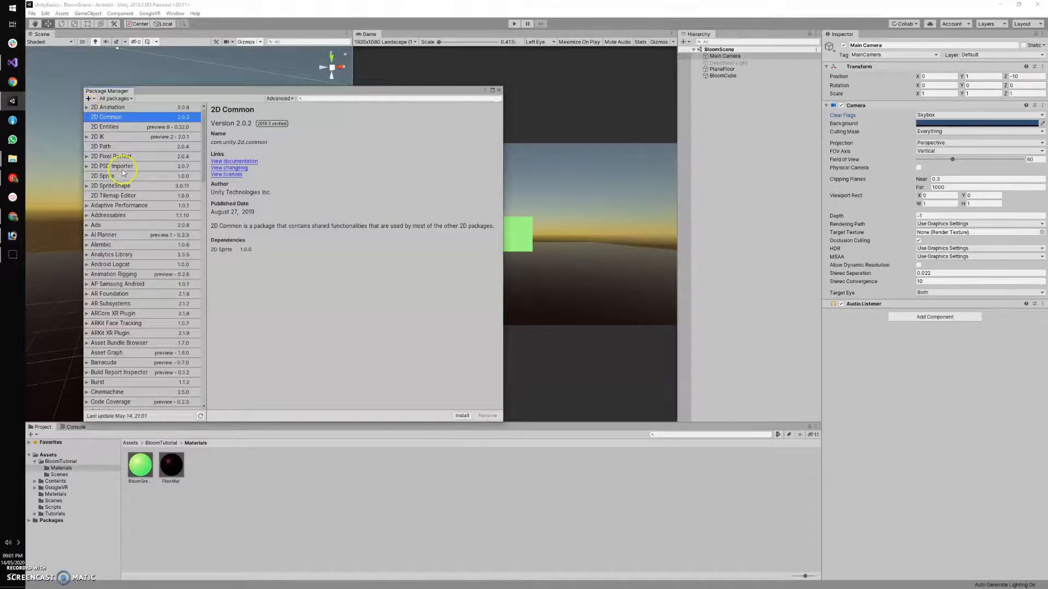
{"action": "scroll", "coordinate": [121, 172], "scroll_direction": "down", "scroll_amount": 3}
{"action": "scroll", "coordinate": [121, 172], "scroll_direction": "down", "scroll_amount": 20}
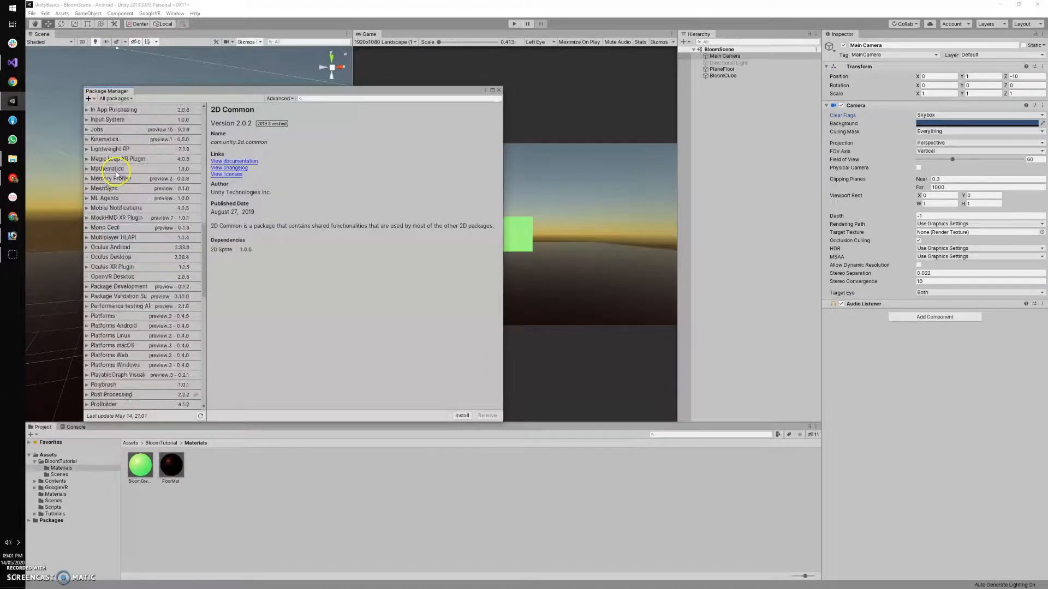
{"action": "scroll", "coordinate": [116, 174], "scroll_direction": "down", "scroll_amount": 5}
{"action": "left_click", "coordinate": [110, 198]}
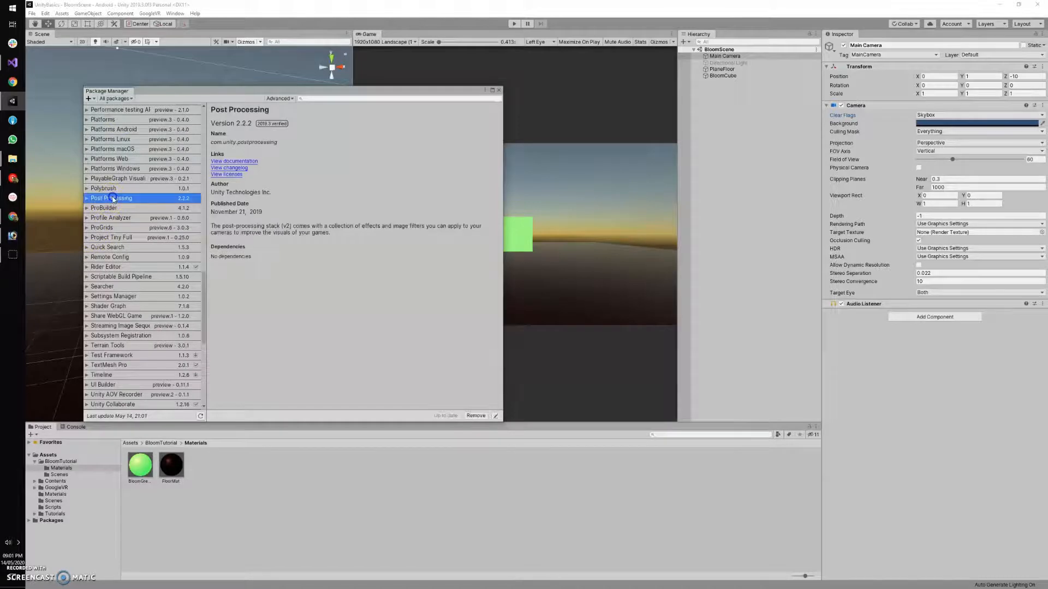
{"action": "left_click", "coordinate": [86, 198]}
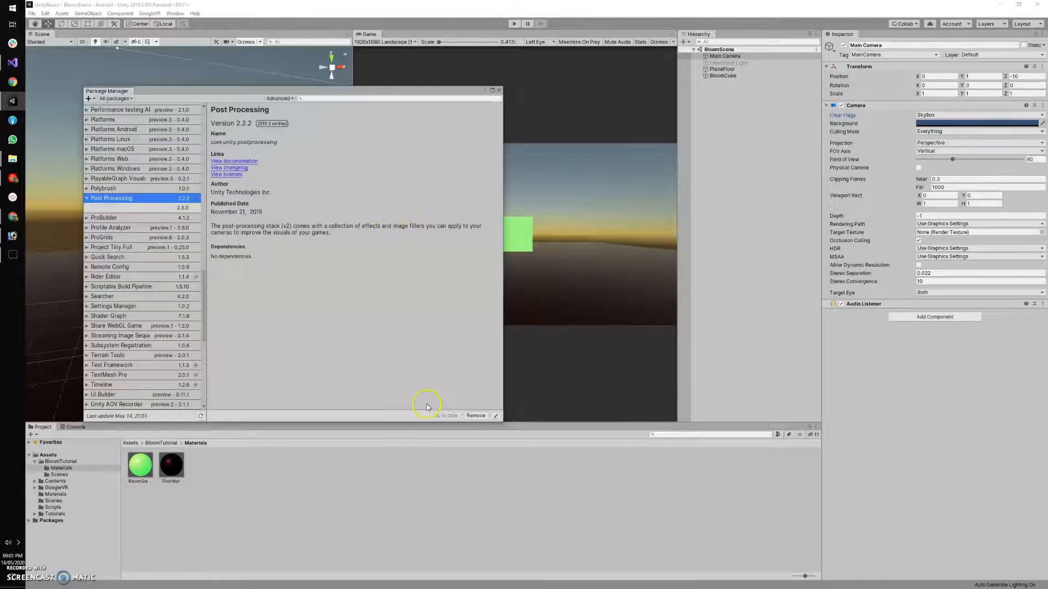
Step: Search the package list for "Post Prcessing", clear the search and close the Package Manager
{"action": "left_click", "coordinate": [331, 99]}
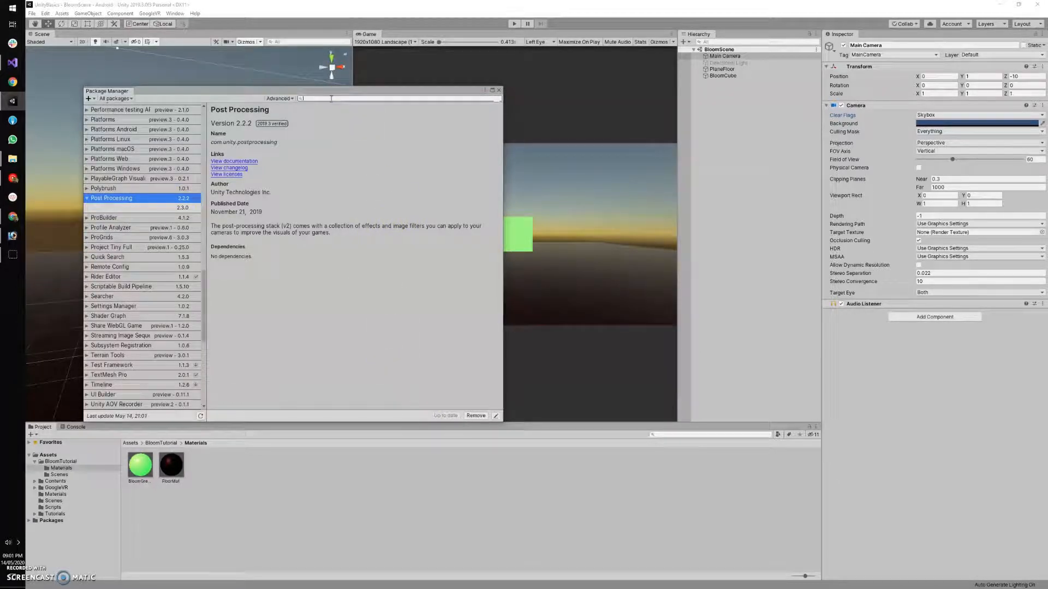
{"action": "type", "text": "Post Prcessing"}
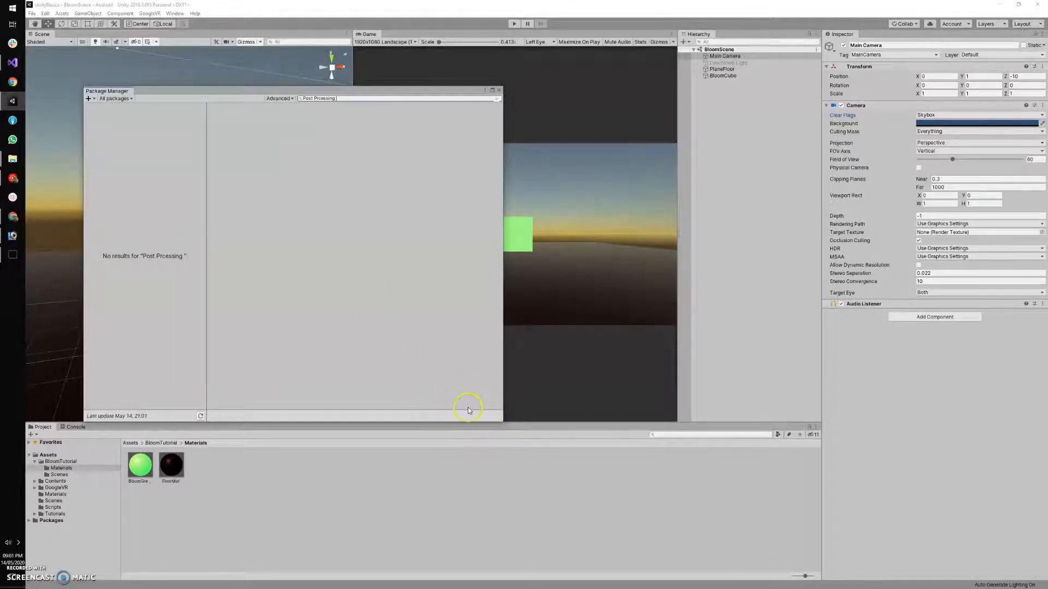
{"action": "key", "text": "BackSpace"}
{"action": "key", "text": "BackSpace"}
{"action": "key", "text": "BackSpace"}
{"action": "key", "text": "BackSpace"}
{"action": "key", "text": "BackSpace"}
{"action": "key", "text": "BackSpace"}
{"action": "key", "text": "BackSpace"}
{"action": "key", "text": "BackSpace"}
{"action": "key", "text": "BackSpace"}
{"action": "key", "text": "BackSpace"}
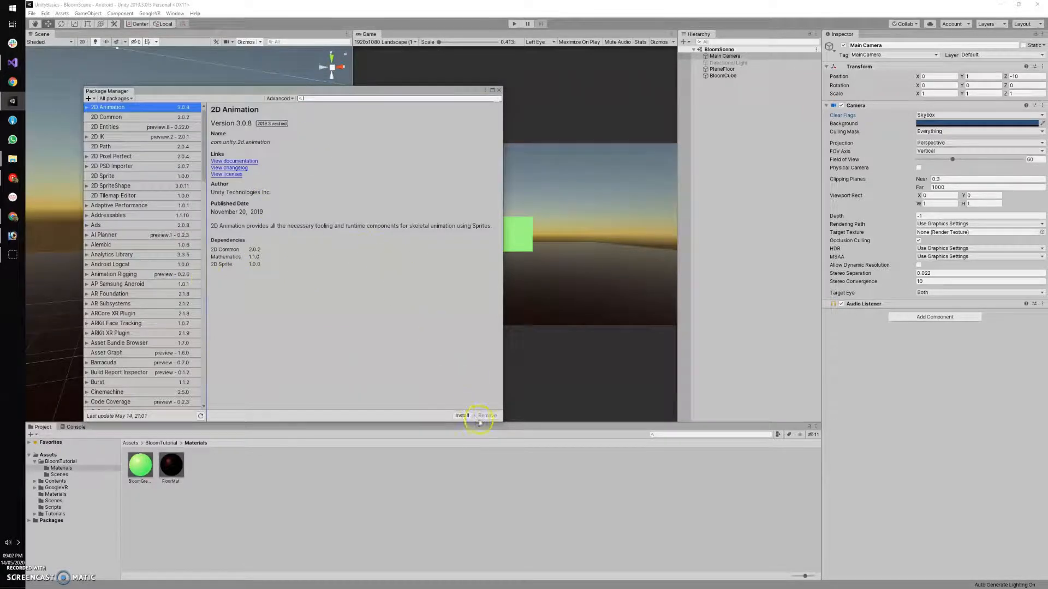
{"action": "left_click", "coordinate": [499, 91]}
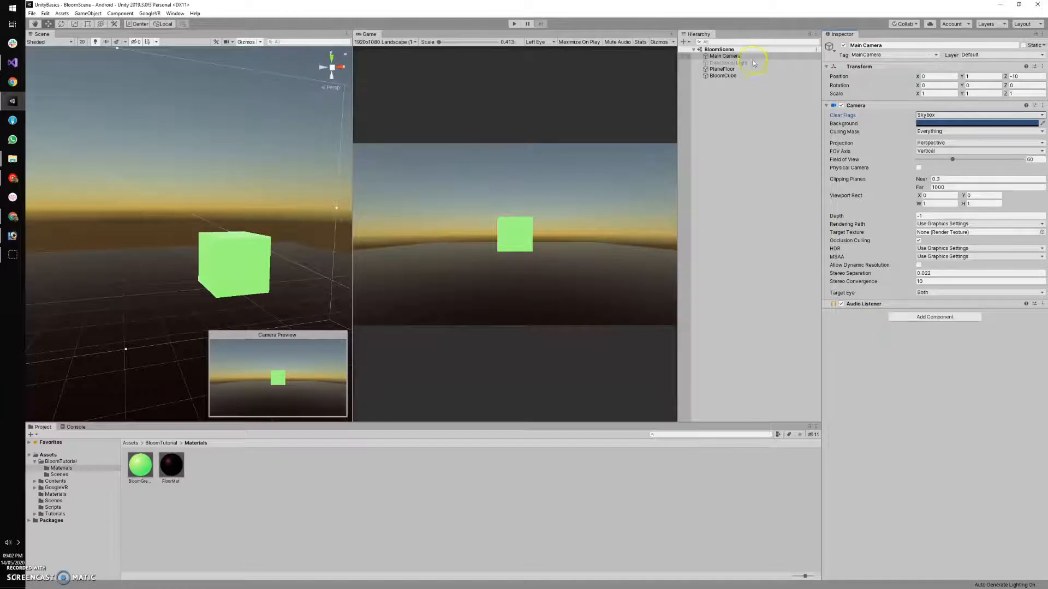
Step: Add a Post-process Layer component to the Main Camera
{"action": "left_click", "coordinate": [725, 57]}
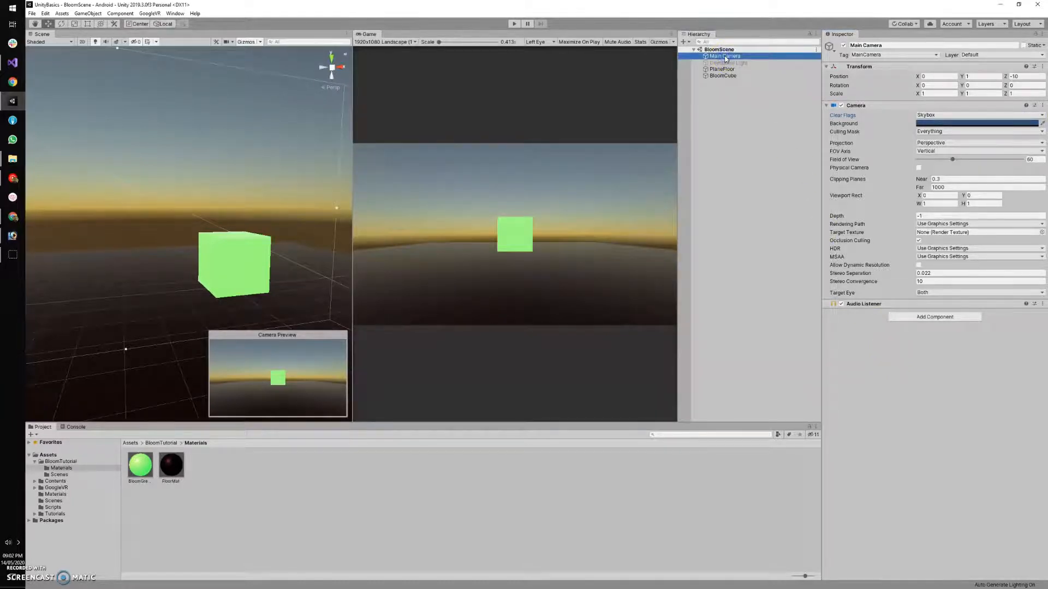
{"action": "left_click", "coordinate": [924, 317]}
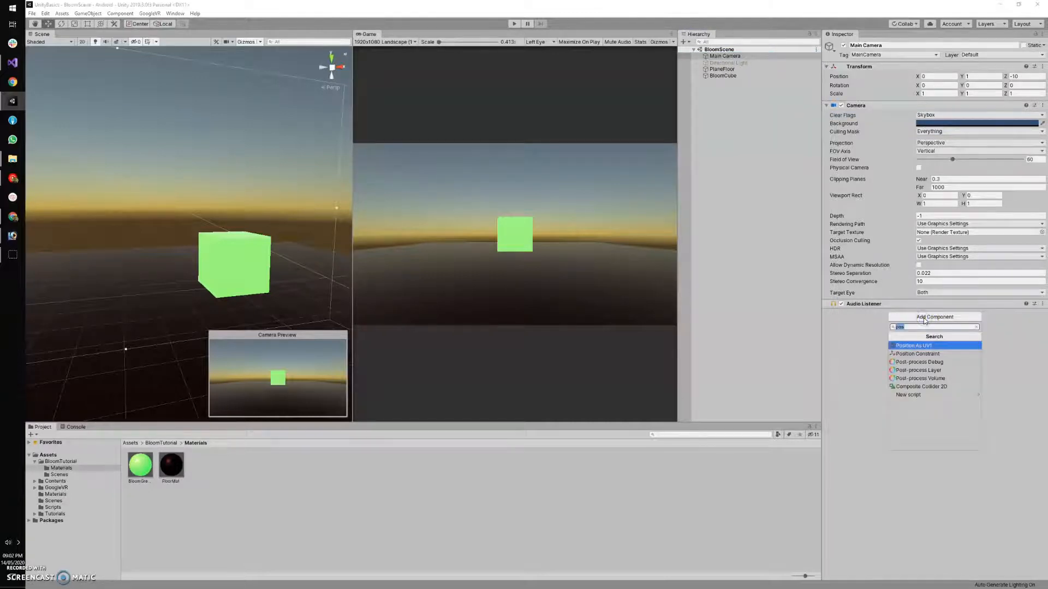
{"action": "left_click", "coordinate": [917, 372]}
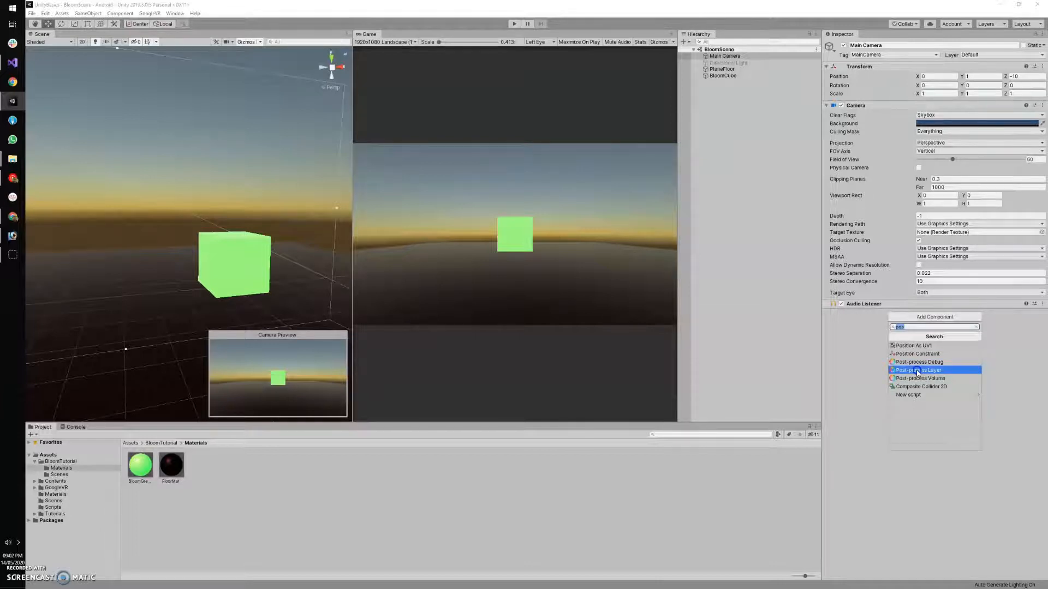
{"action": "left_click", "coordinate": [918, 371]}
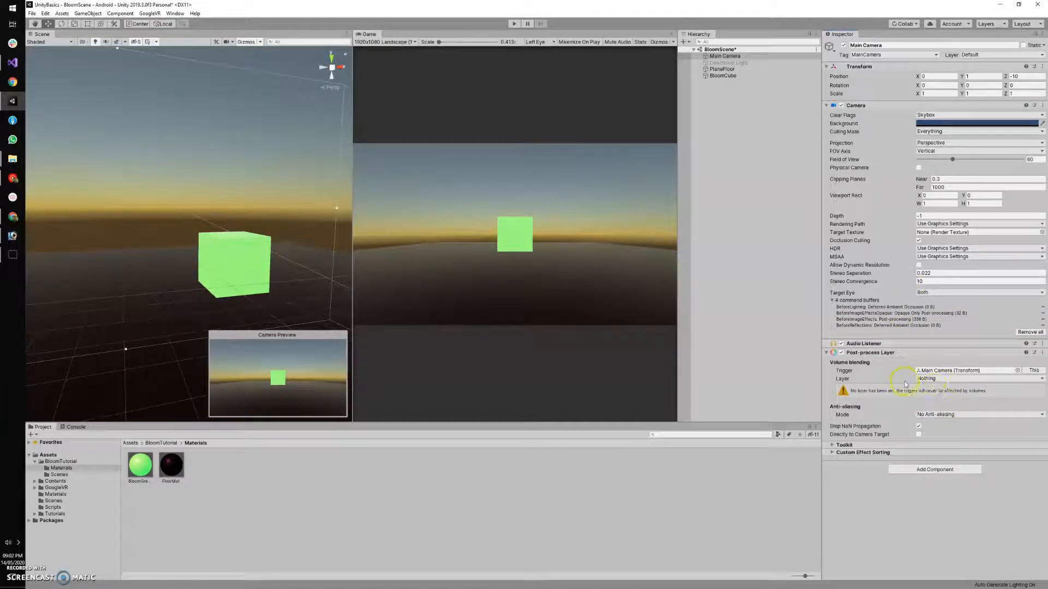
Step: Set the Main Camera's Post-process Layer to the postprocessing layer and check that layer's entry in the project's Tags & Layers
{"action": "left_click", "coordinate": [947, 379]}
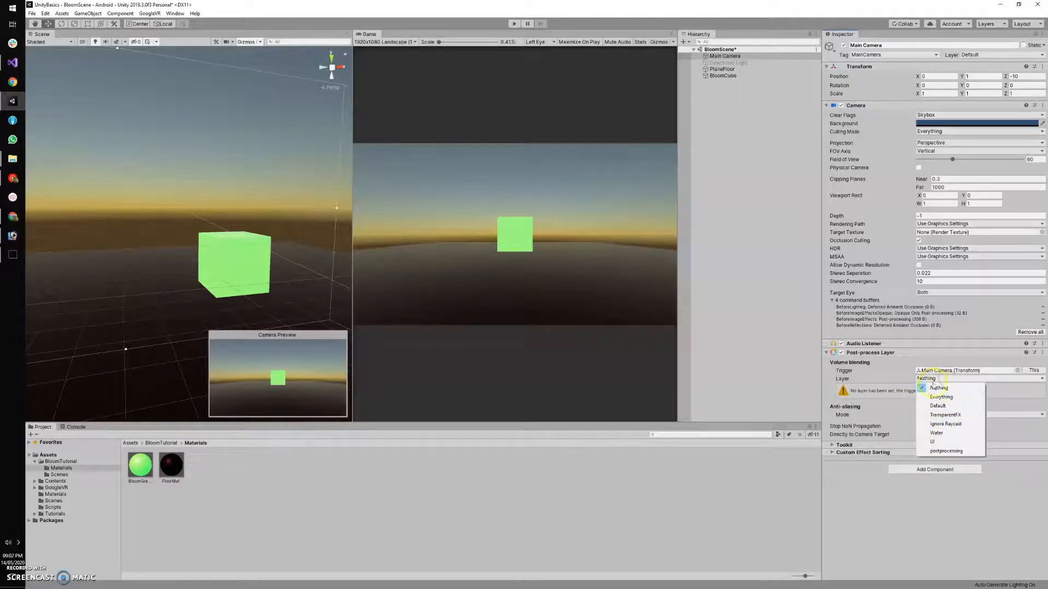
{"action": "left_click", "coordinate": [936, 451]}
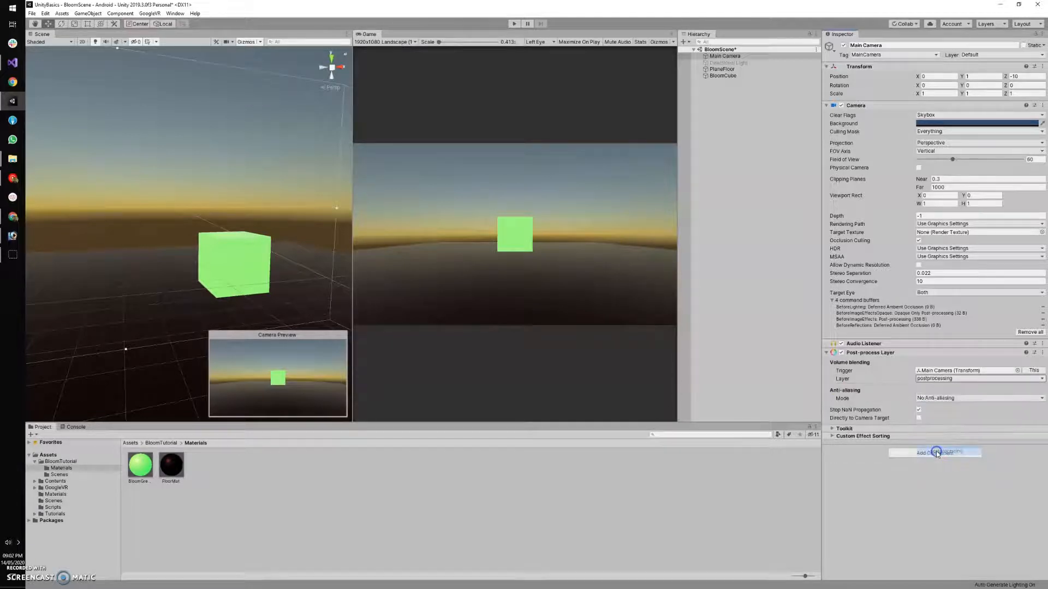
{"action": "left_click", "coordinate": [1015, 54]}
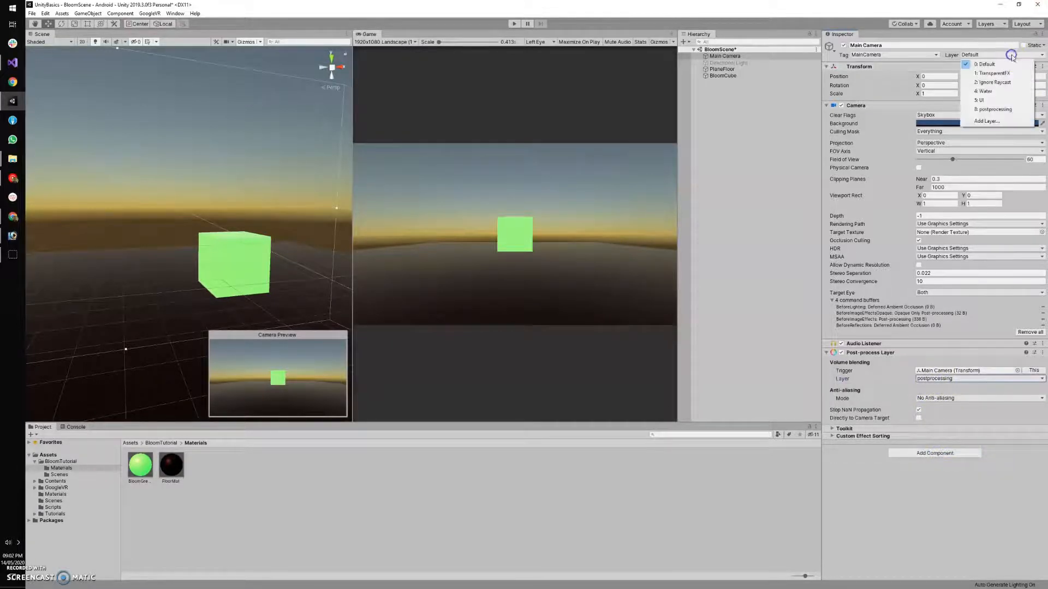
{"action": "left_click", "coordinate": [985, 122]}
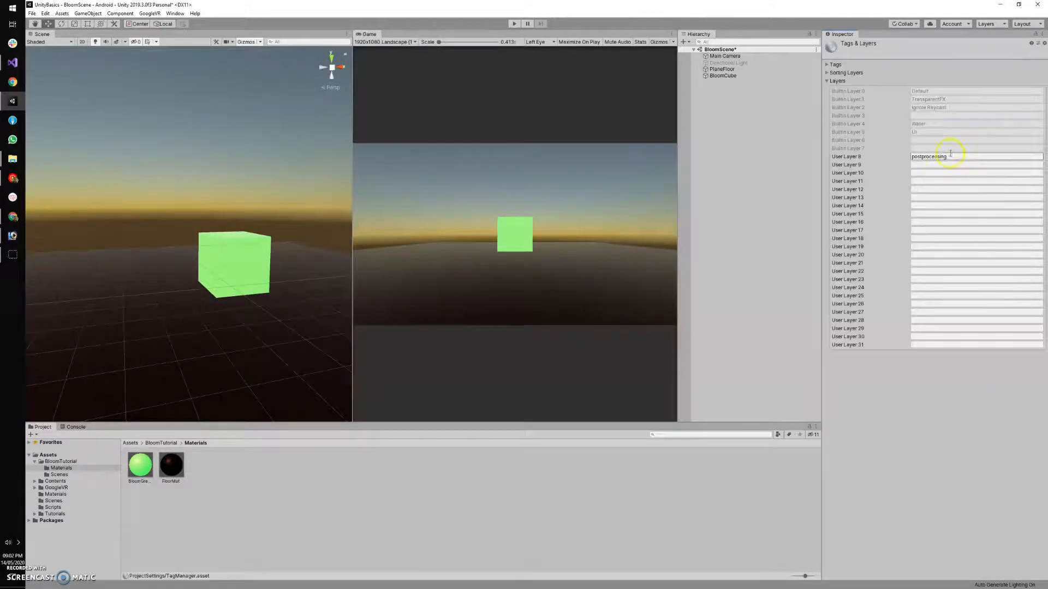
{"action": "left_click_drag", "start_coordinate": [953, 156], "coordinate": [909, 157]}
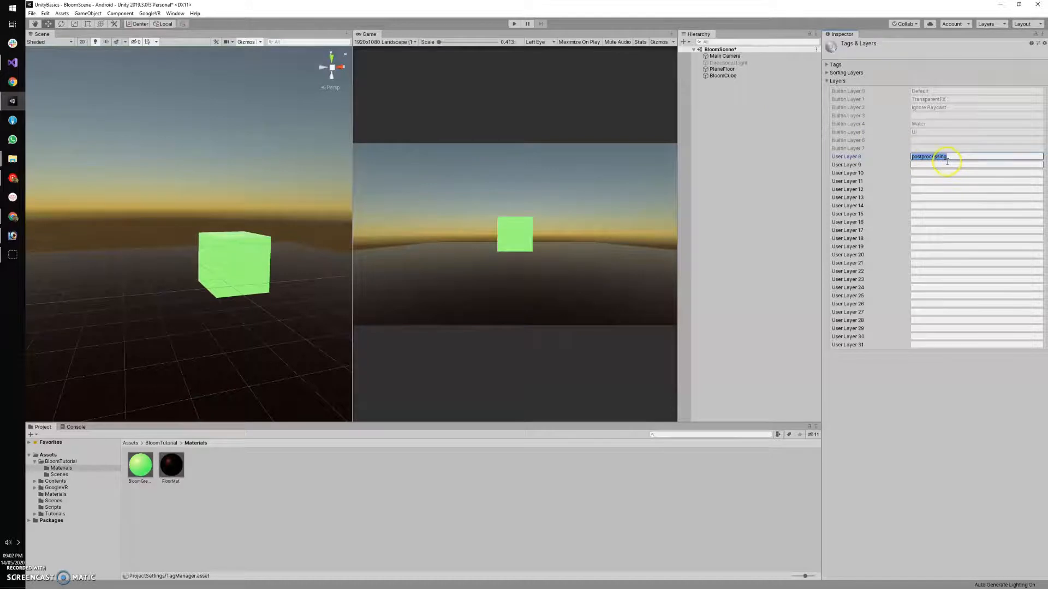
{"action": "left_click", "coordinate": [726, 56]}
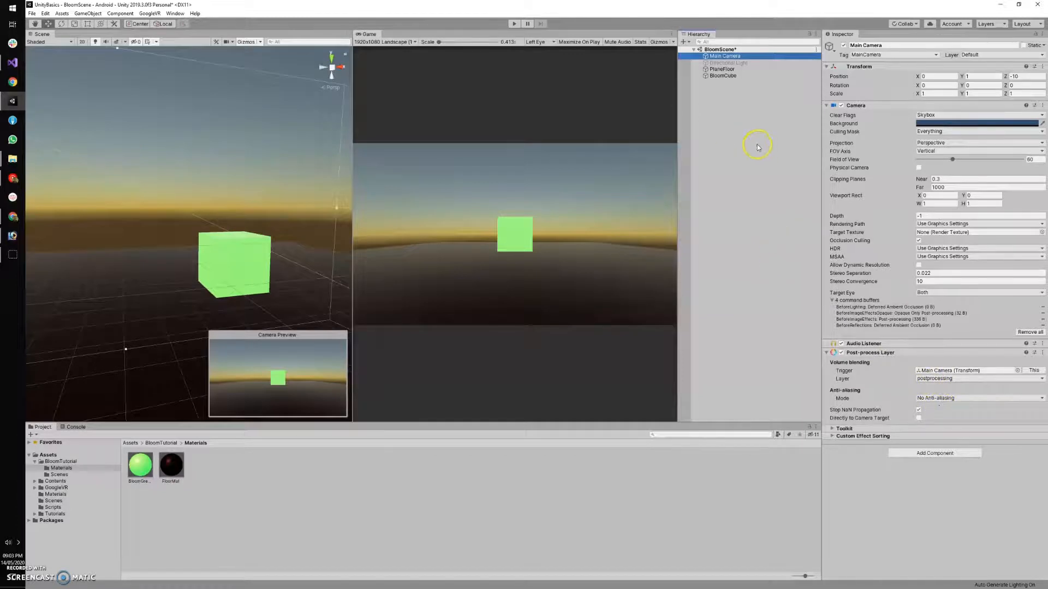
Step: Create an empty game object at the root of BloomScene and reset its transform
{"action": "left_click", "coordinate": [719, 96]}
{"action": "right_click", "coordinate": [721, 95]}
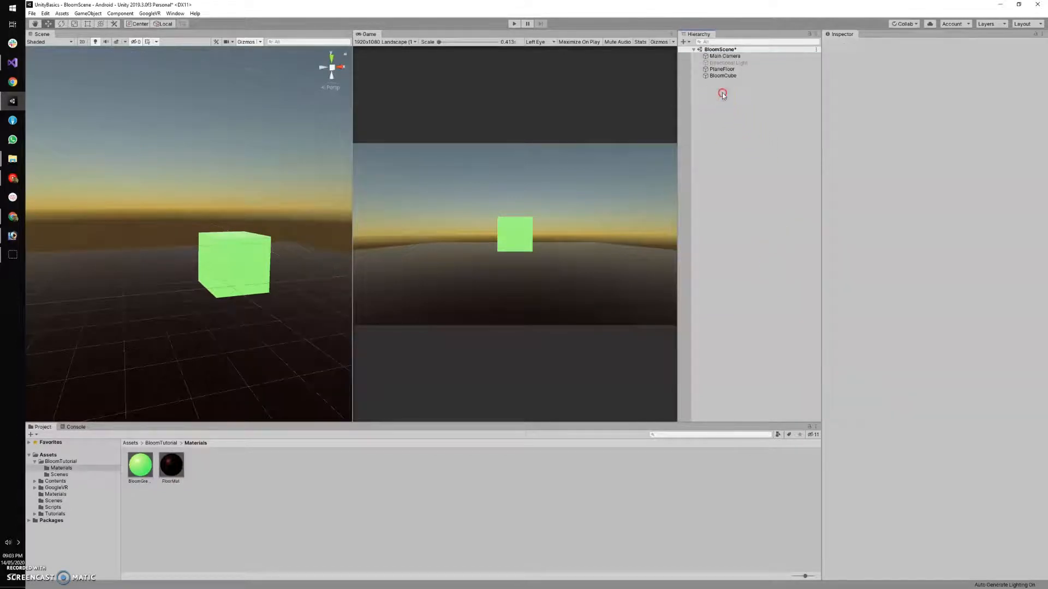
{"action": "mouse_move", "coordinate": [751, 215]}
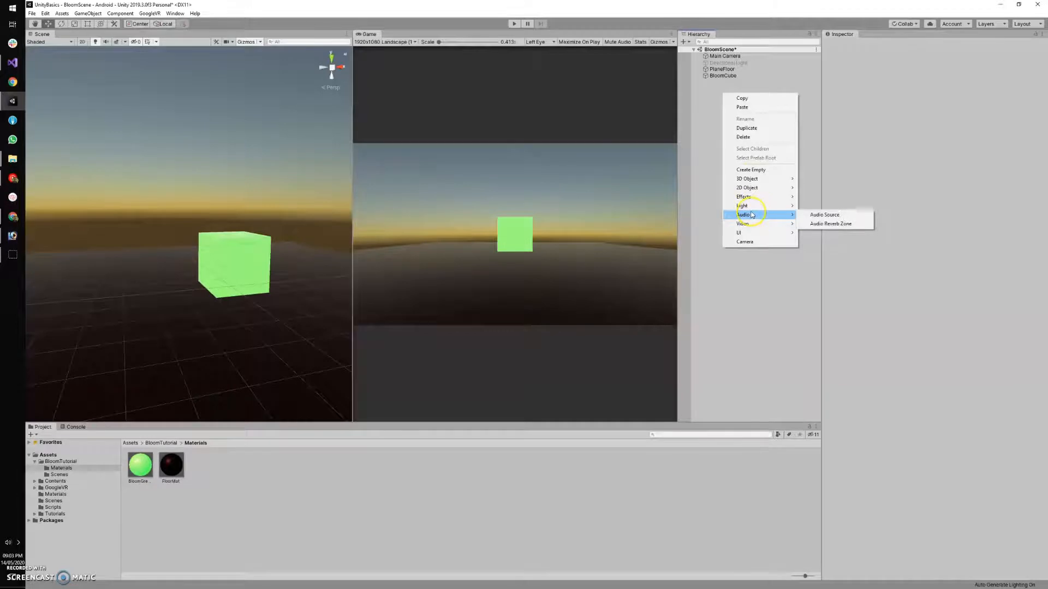
{"action": "left_click", "coordinate": [761, 170]}
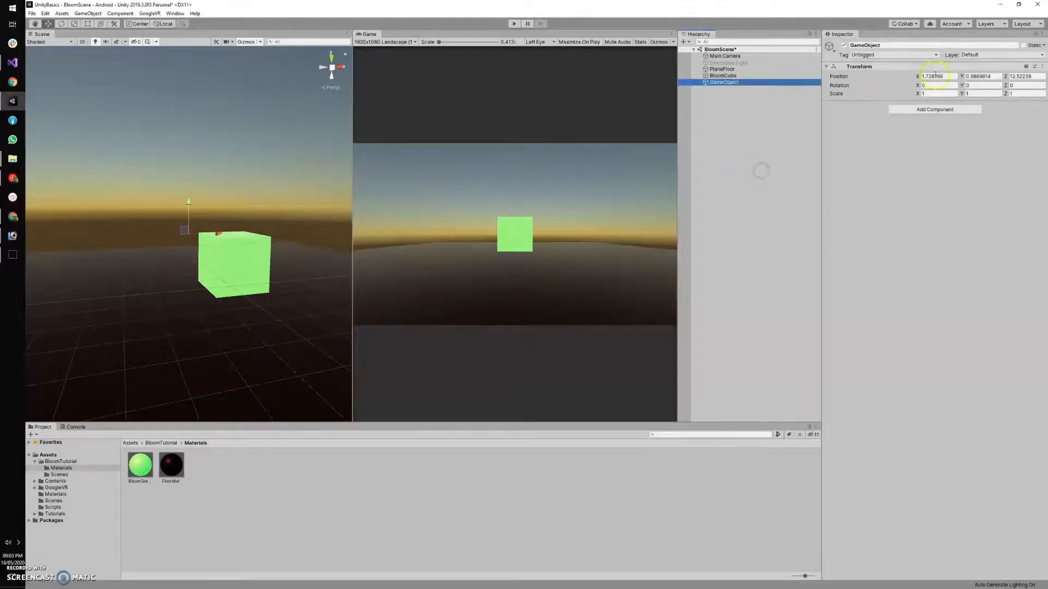
{"action": "left_click", "coordinate": [1043, 66]}
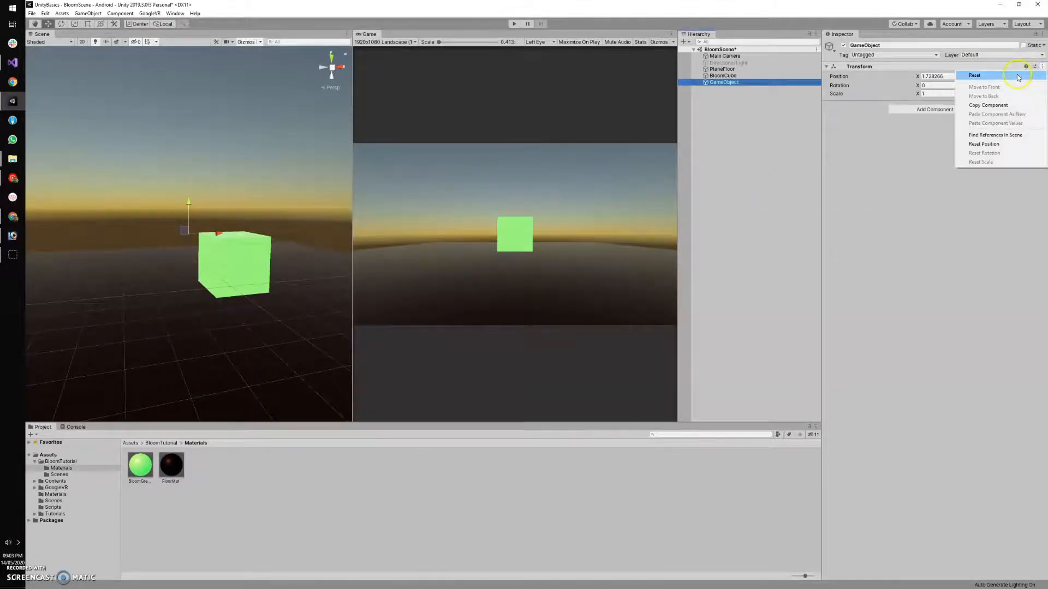
{"action": "left_click", "coordinate": [1023, 76]}
Step: Rename the new empty object PostProcVolume and save the scene
{"action": "left_click", "coordinate": [887, 46]}
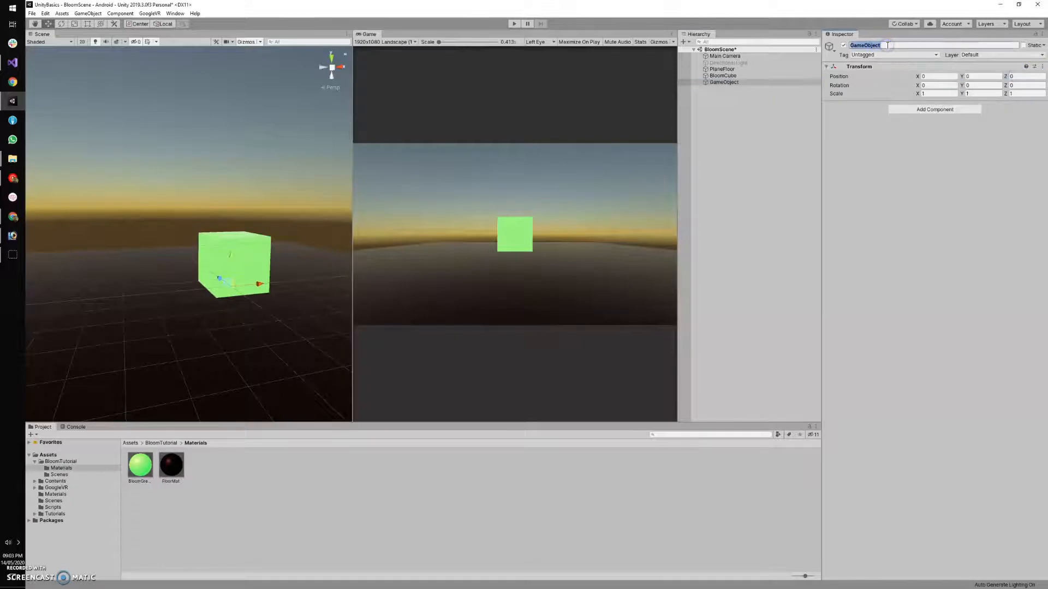
{"action": "type", "text": "PostProcVolume"}
{"action": "key", "text": "Return"}
{"action": "key", "text": "ctrl+s"}
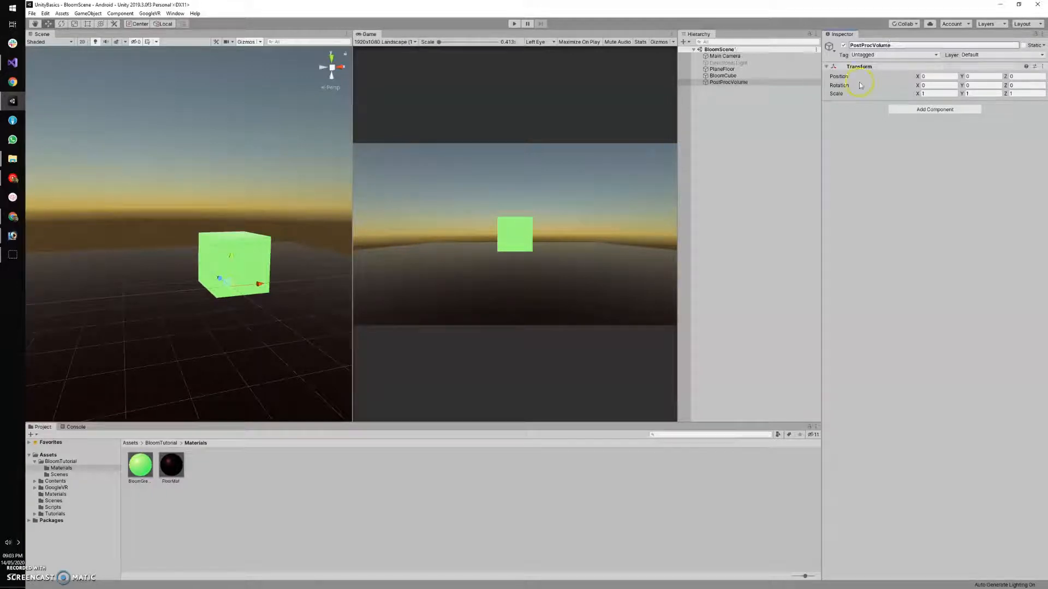
Step: Add a global Post-process Volume component with a new profile to PostProcVolume and locate the profile asset in the project
{"action": "left_click", "coordinate": [913, 109]}
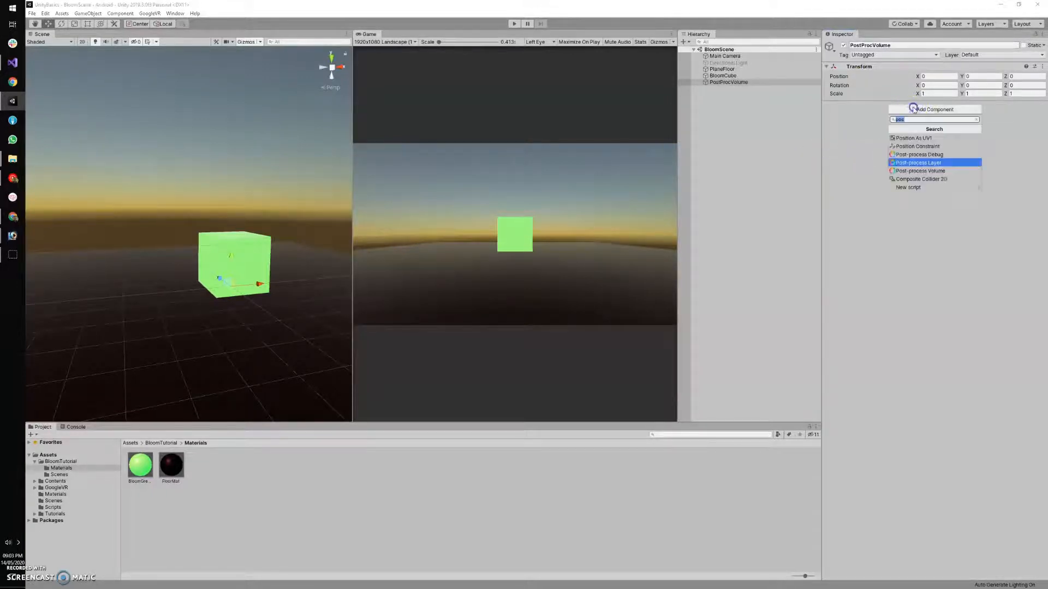
{"action": "left_click", "coordinate": [921, 171]}
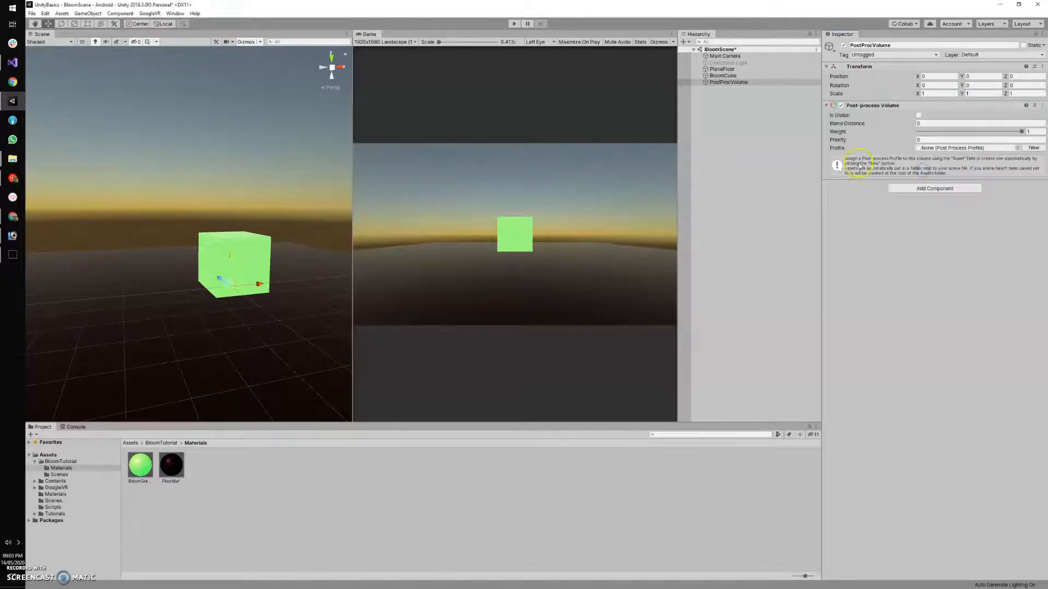
{"action": "left_click", "coordinate": [919, 115]}
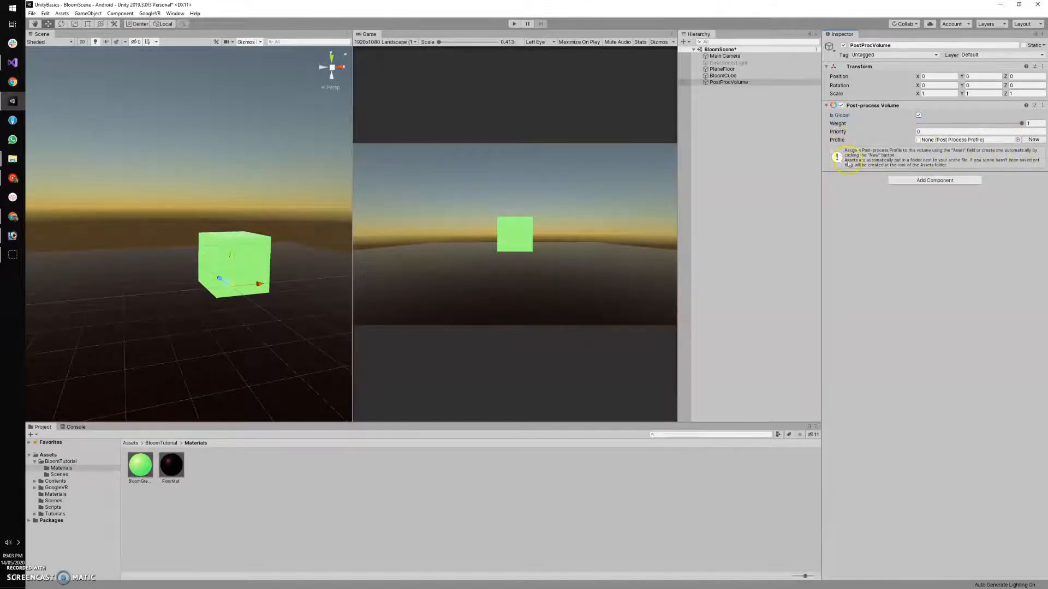
{"action": "left_click", "coordinate": [1034, 140]}
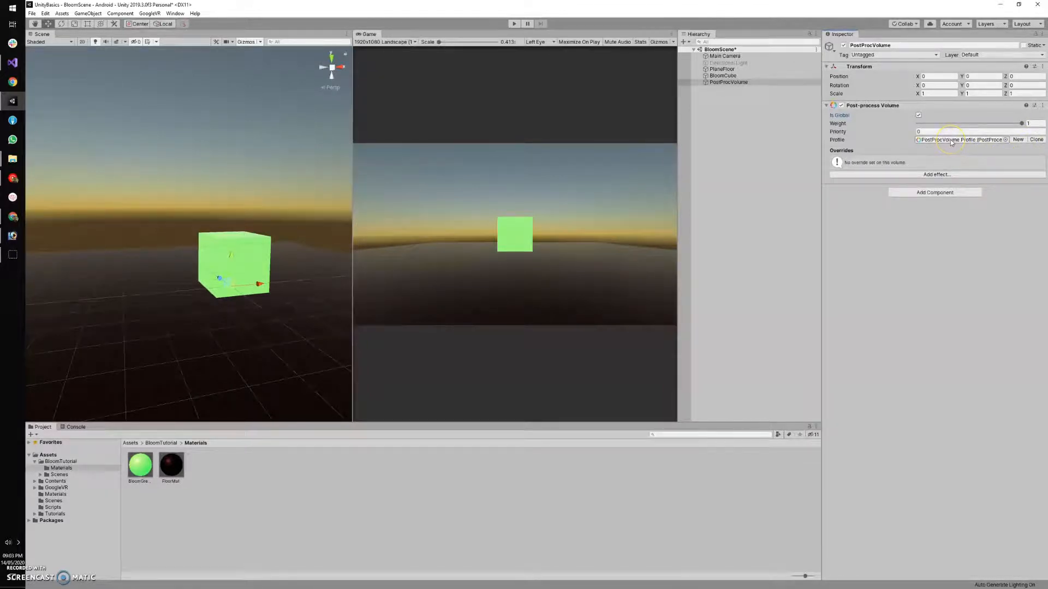
{"action": "left_click", "coordinate": [951, 141]}
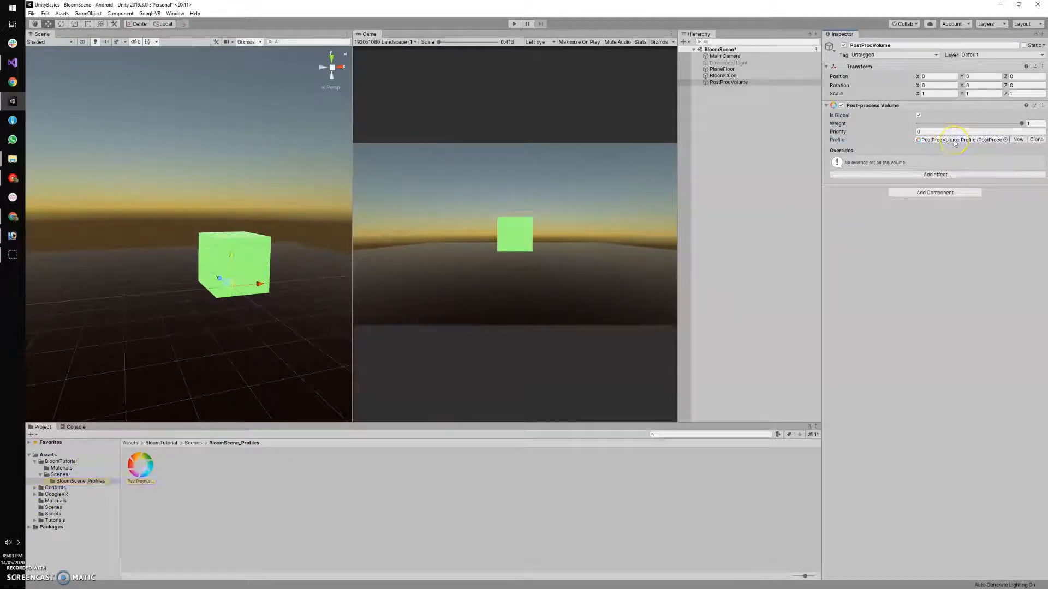
Step: Add Unity's Bloom effect to the overrides of the Post-process Volume
{"action": "left_click", "coordinate": [945, 176]}
{"action": "mouse_move", "coordinate": [957, 183]}
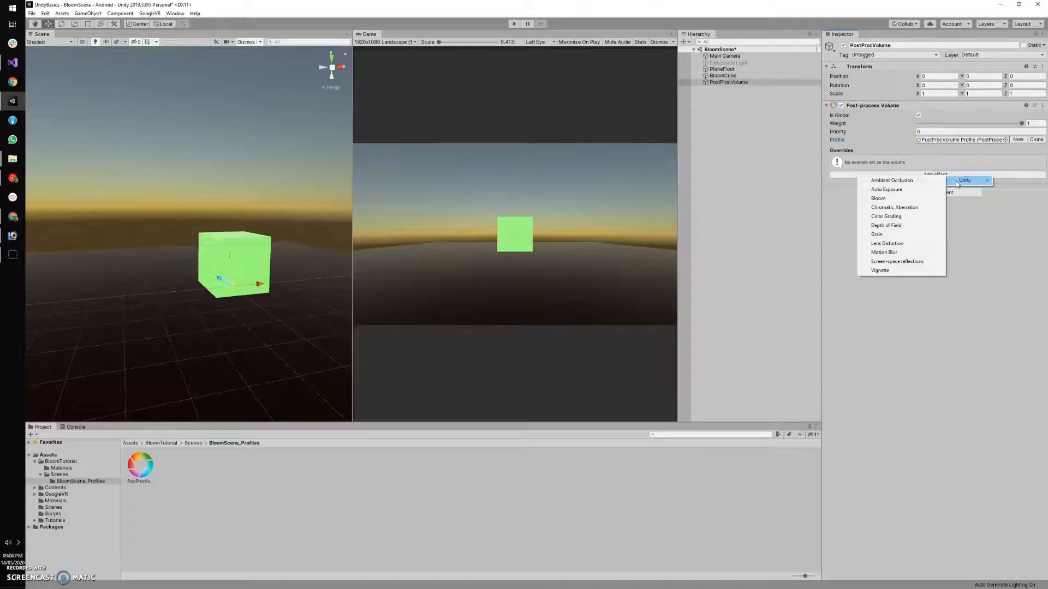
{"action": "left_click", "coordinate": [920, 200]}
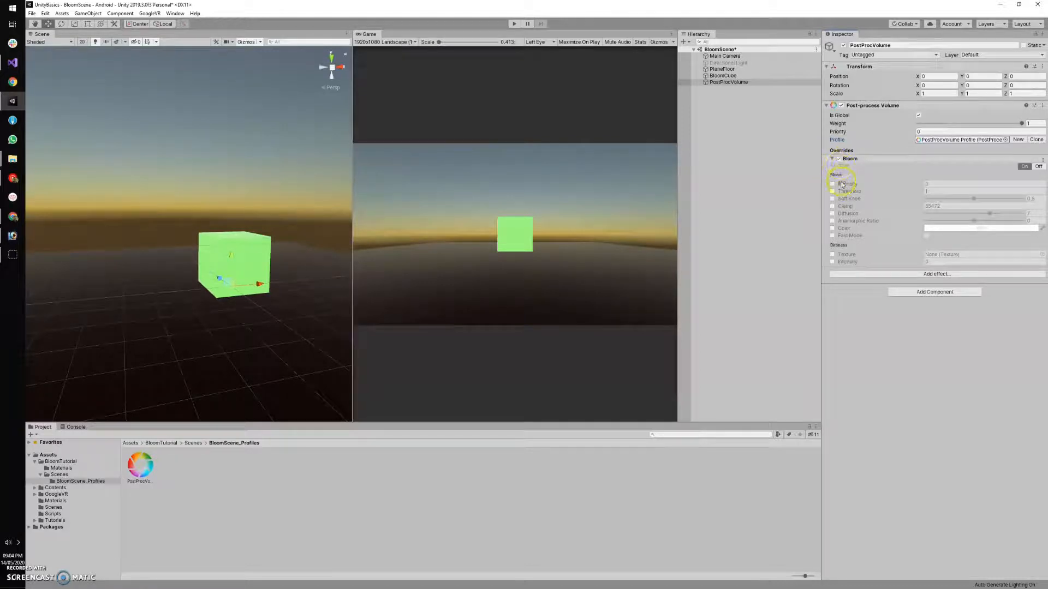
Step: Enable Bloom's Intensity and Threshold overrides, set both to 0.5 and save the scene
{"action": "left_click", "coordinate": [832, 184]}
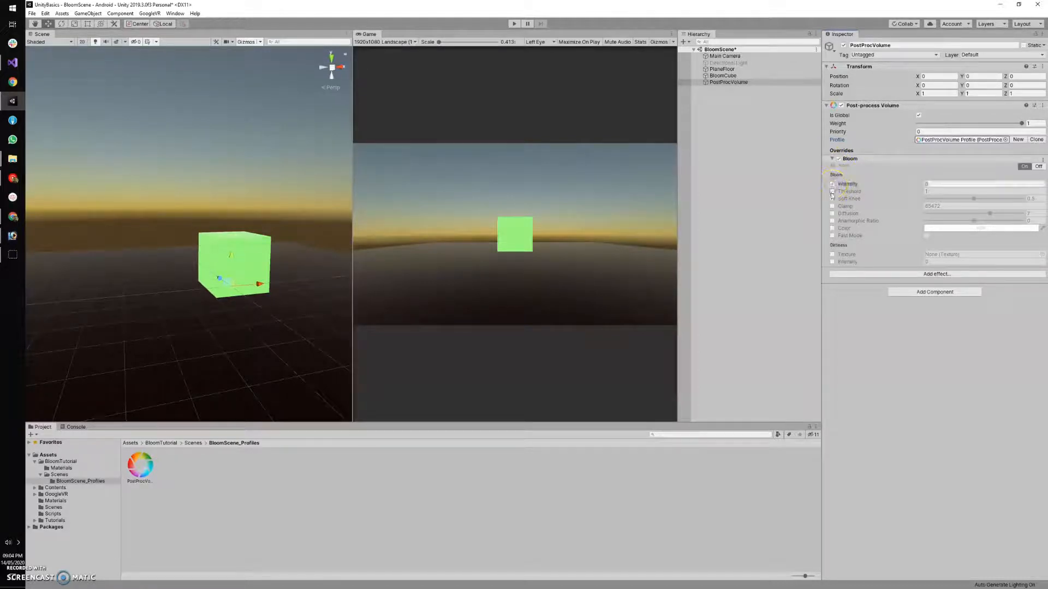
{"action": "left_click", "coordinate": [832, 192]}
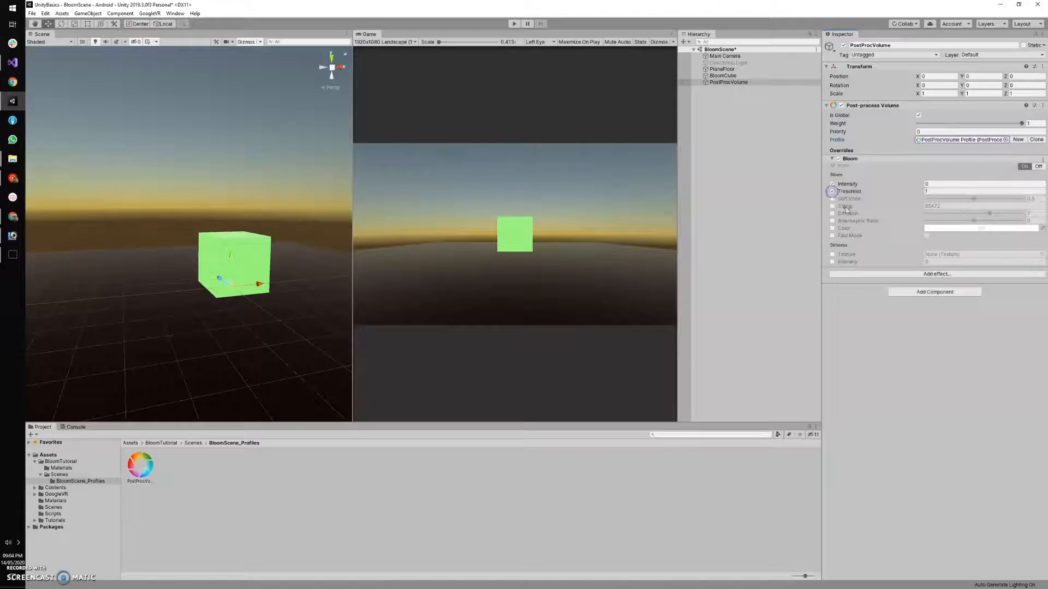
{"action": "left_click", "coordinate": [933, 185]}
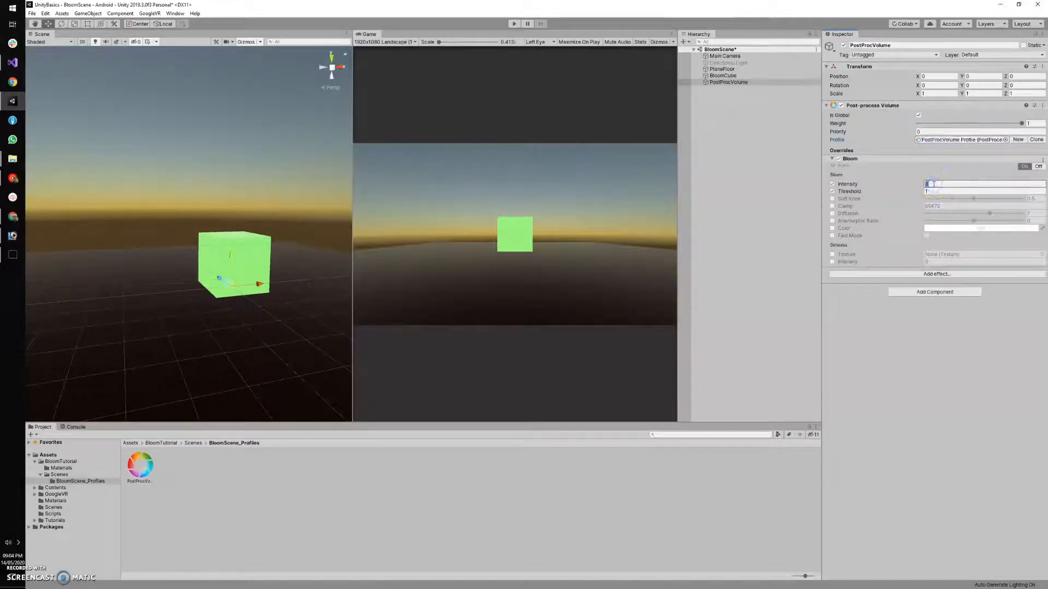
{"action": "type", "text": "0.5"}
{"action": "left_click", "coordinate": [931, 191]}
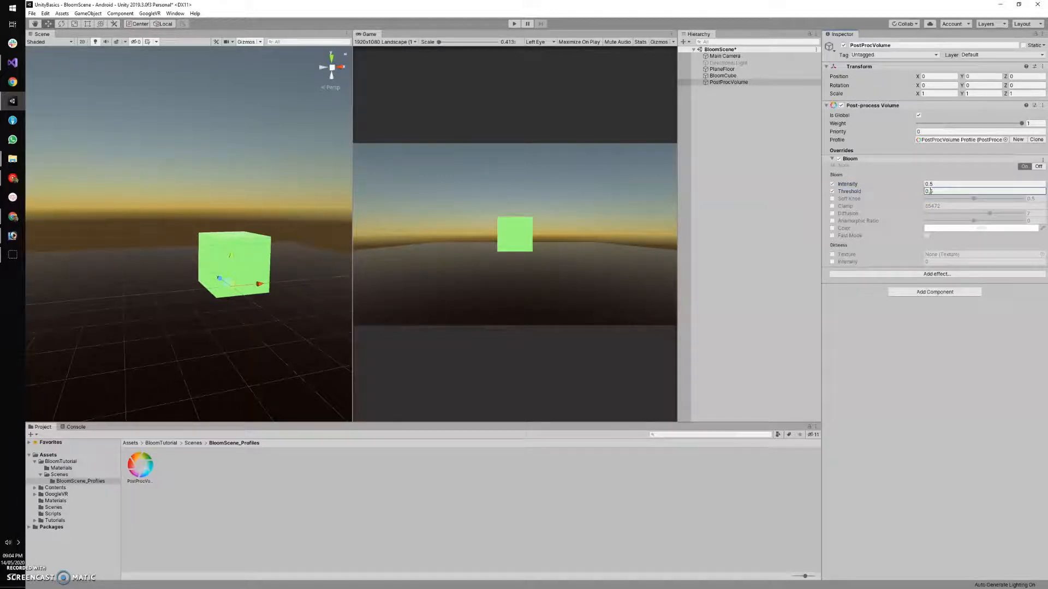
{"action": "key", "text": "ctrl+s"}
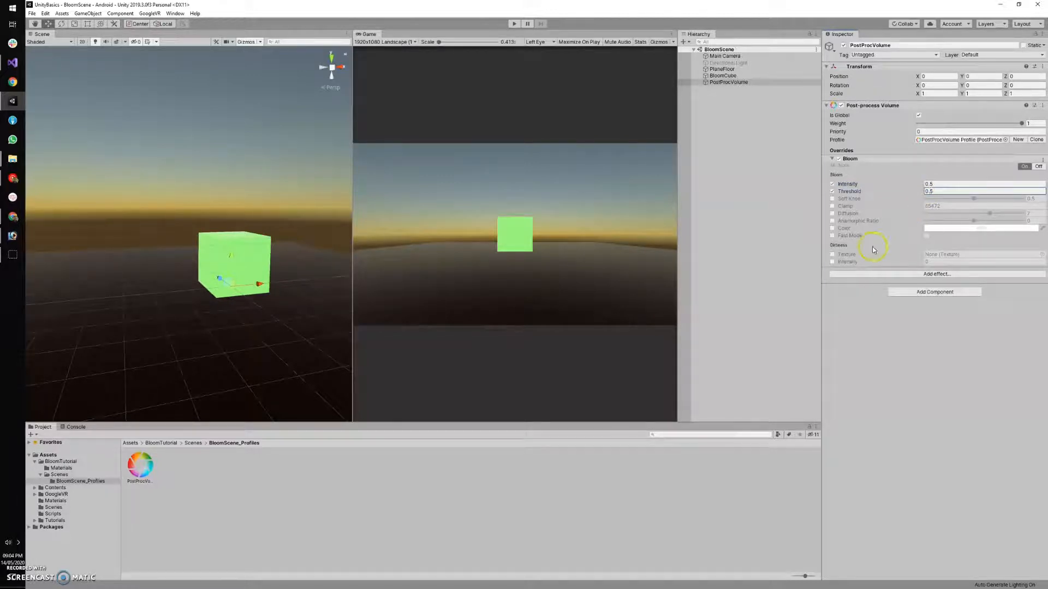
Step: Enable Bloom's Fast Mode override and turn Fast Mode on
{"action": "left_click", "coordinate": [832, 236]}
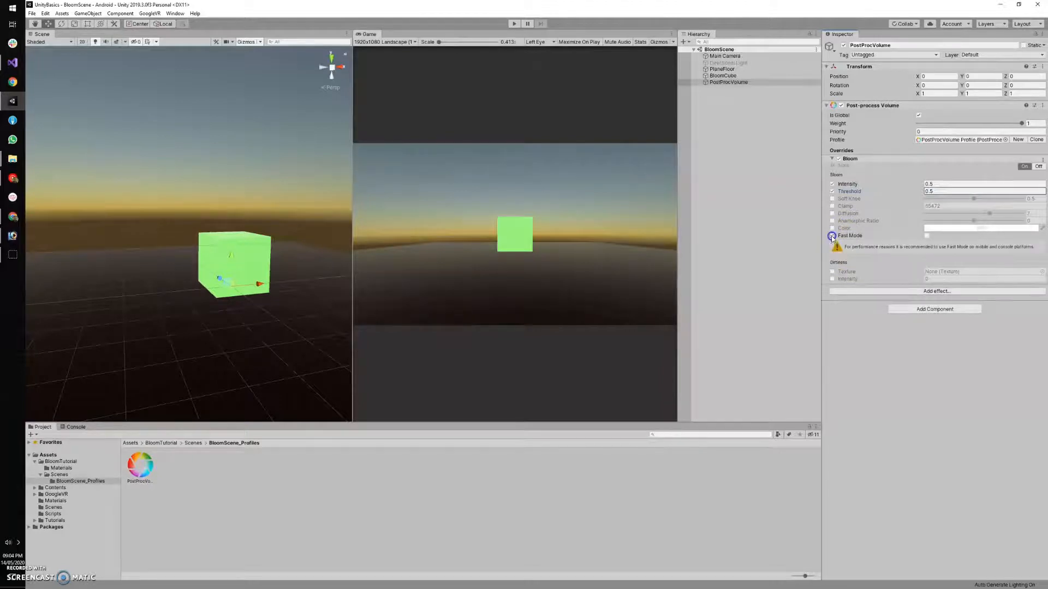
{"action": "left_click", "coordinate": [926, 236]}
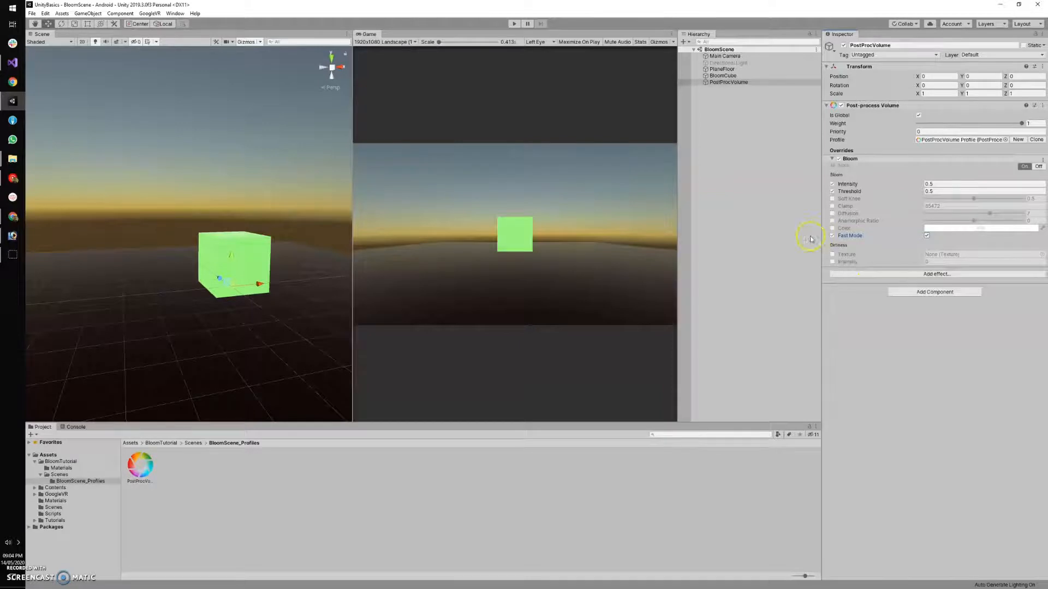
{"action": "left_click_drag", "start_coordinate": [723, 76], "coordinate": [724, 82]}
{"action": "left_click", "coordinate": [723, 78]}
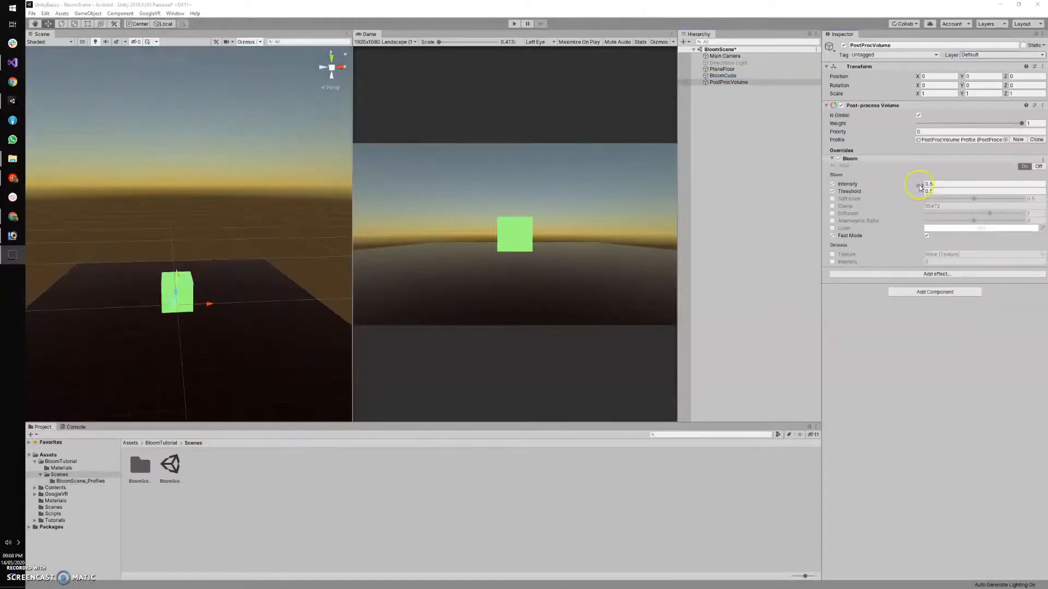
Step: Raise the Bloom intensity to 1.49 and assign the PostProcVolume object to the postprocessing layer
{"action": "left_click", "coordinate": [920, 186]}
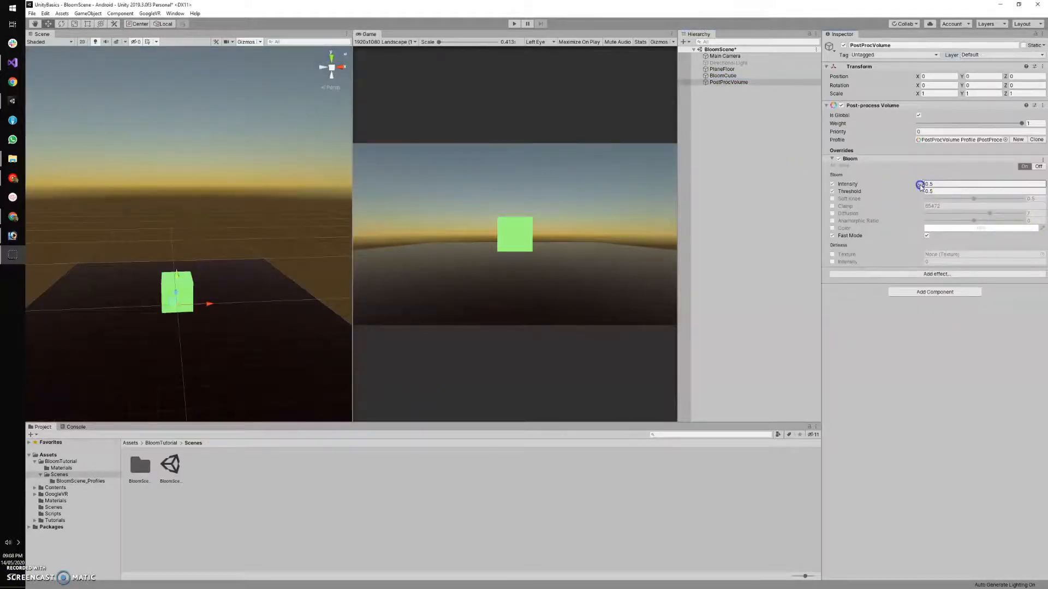
{"action": "mouse_move", "coordinate": [921, 186]}
{"action": "left_mouse_down"}
{"action": "mouse_move", "coordinate": [904, 181]}
{"action": "mouse_move", "coordinate": [930, 186]}
{"action": "mouse_move", "coordinate": [919, 183]}
{"action": "left_mouse_up"}
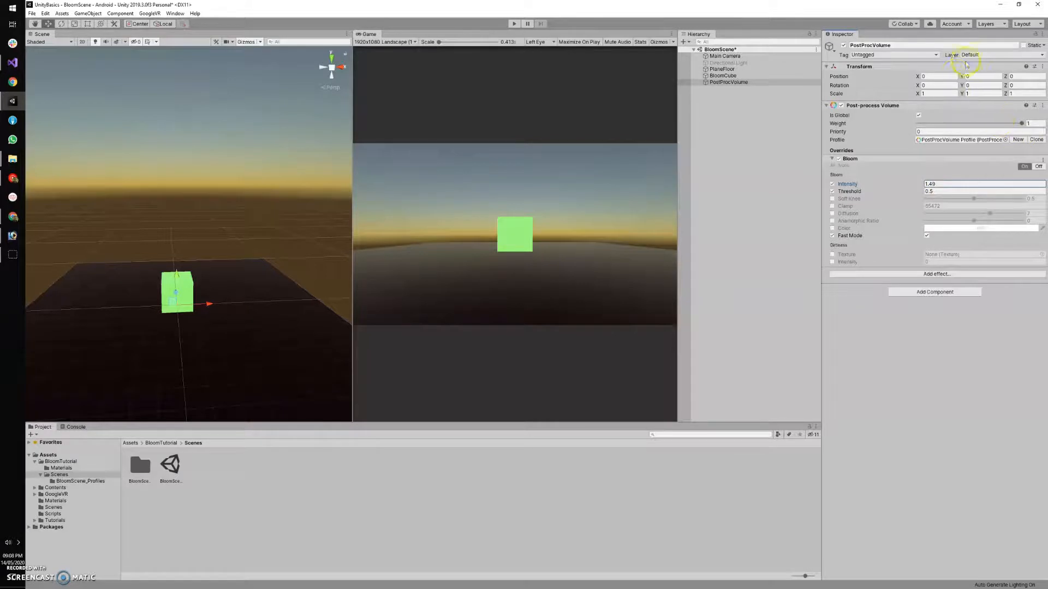
{"action": "left_click", "coordinate": [975, 56]}
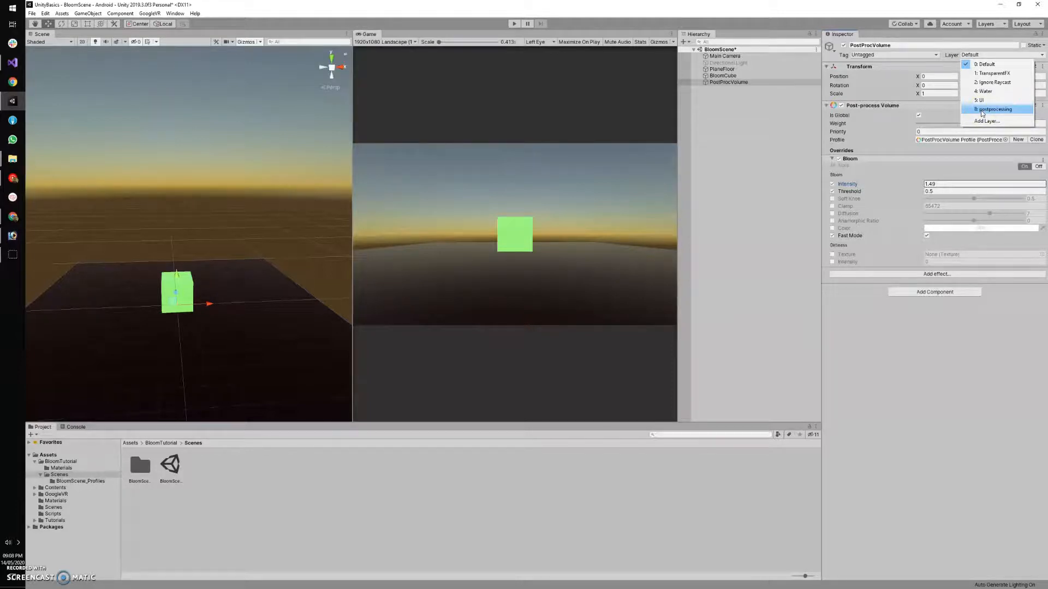
{"action": "left_click", "coordinate": [982, 110]}
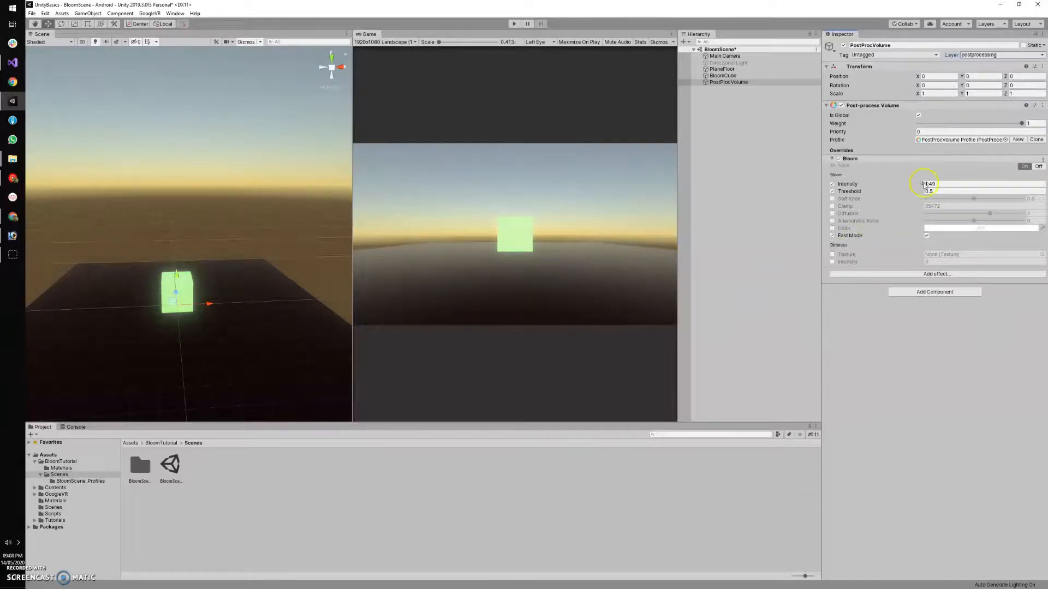
Step: Try varying the Bloom intensity, then set Intensity to 0.5 and Threshold to 1
{"action": "mouse_move", "coordinate": [924, 185]}
{"action": "left_mouse_down"}
{"action": "mouse_move", "coordinate": [906, 193]}
{"action": "mouse_move", "coordinate": [912, 188]}
{"action": "left_mouse_up"}
{"action": "left_click", "coordinate": [953, 183]}
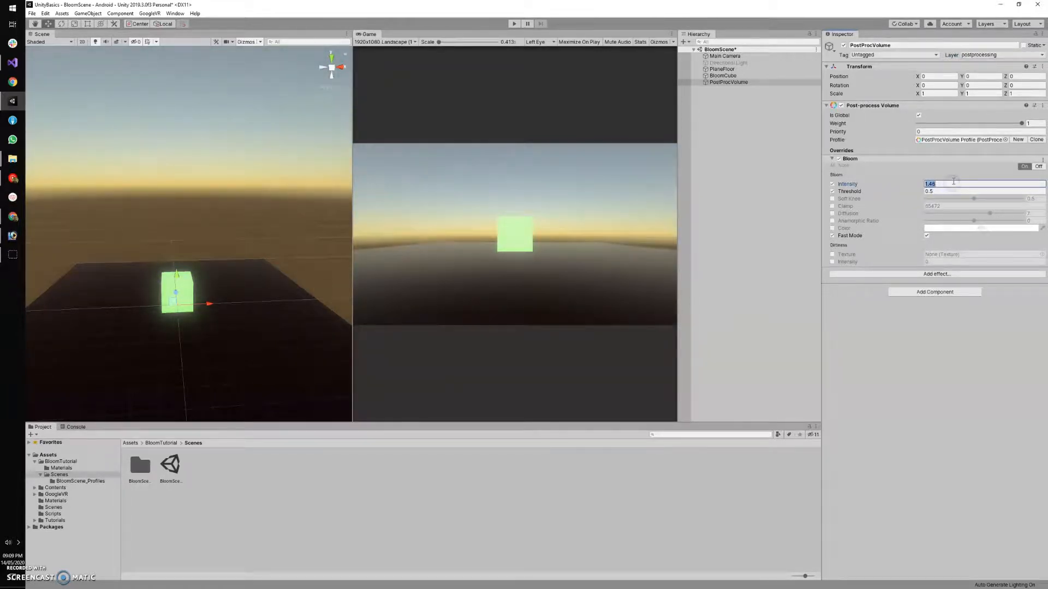
{"action": "key", "text": "BackSpace"}
{"action": "type", "text": "5"}
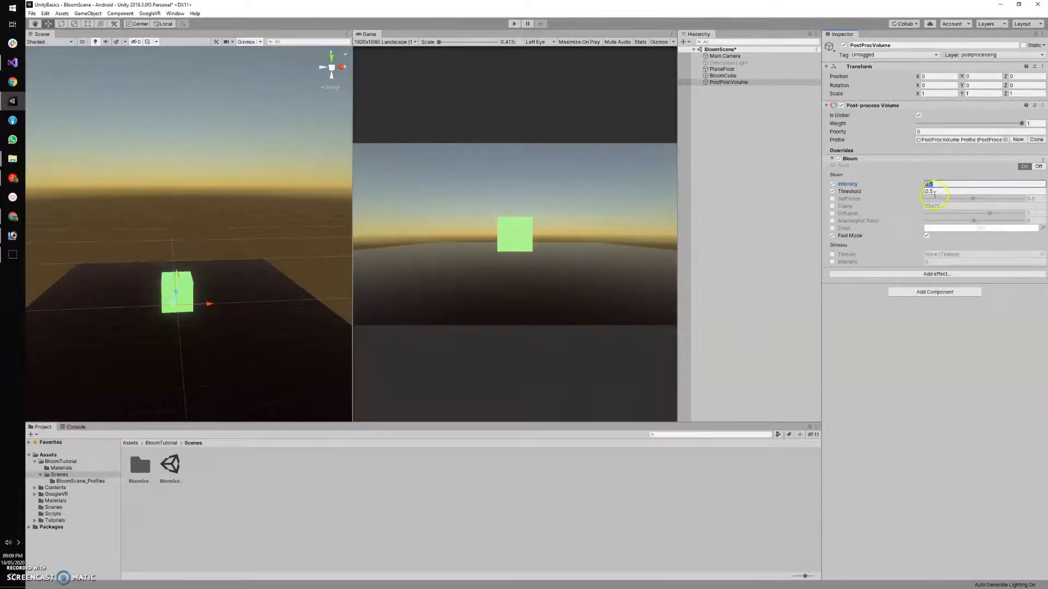
{"action": "left_click_drag", "start_coordinate": [915, 192], "coordinate": [921, 195]}
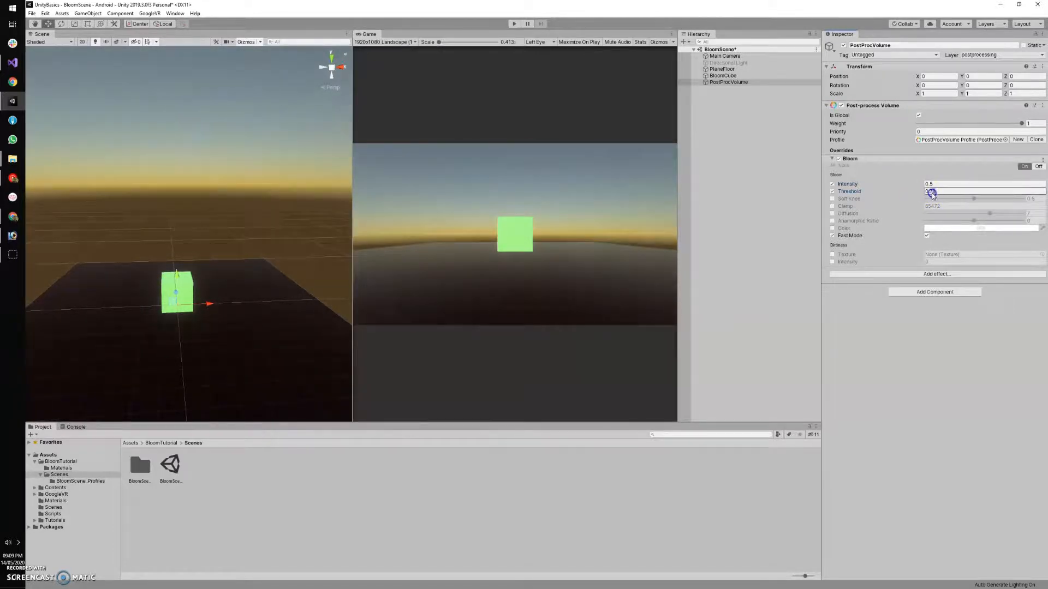
{"action": "type", "text": "1"}
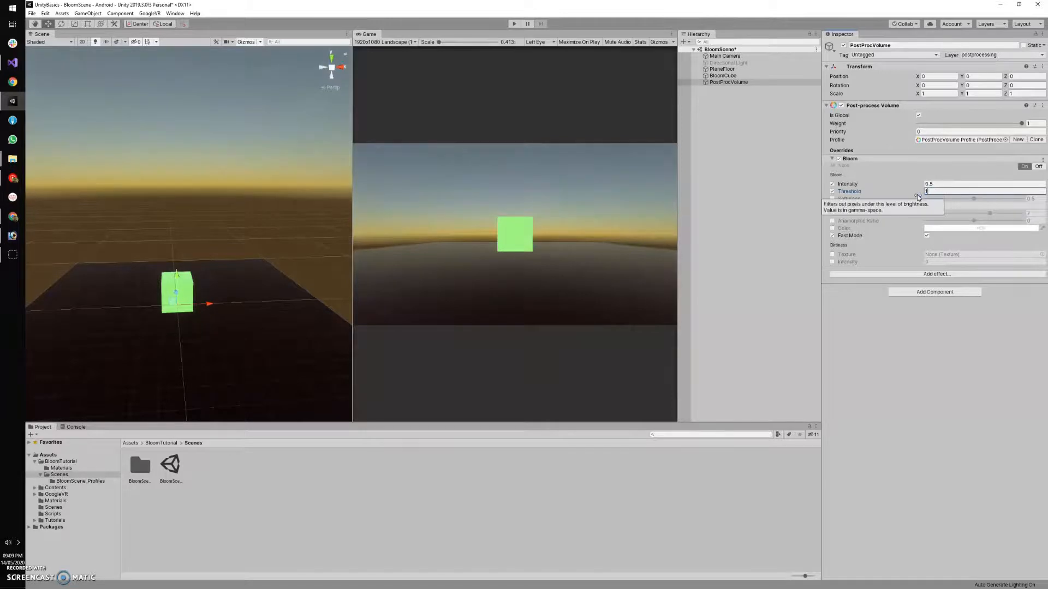
Step: Try Bloom intensities of 12.26 and 5, then set Intensity back to 0.5
{"action": "left_click", "coordinate": [942, 184]}
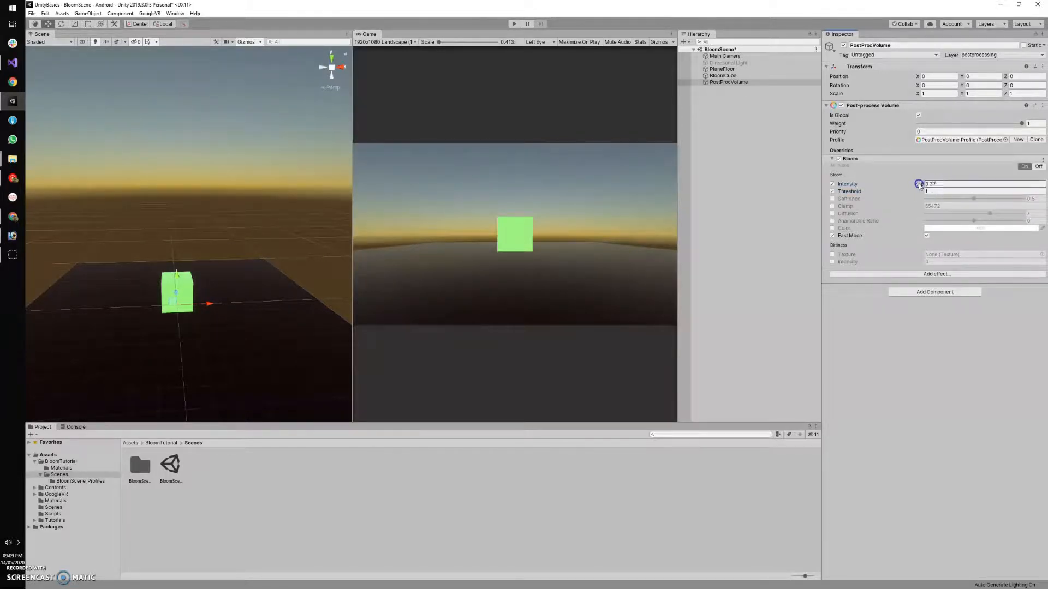
{"action": "left_click_drag", "start_coordinate": [919, 185], "coordinate": [24, 247]}
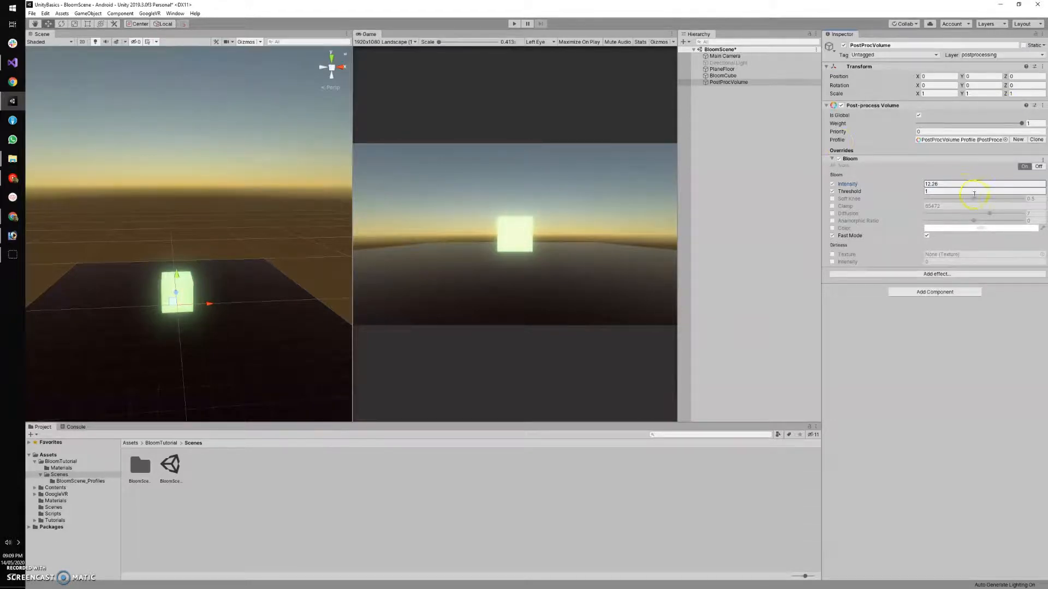
{"action": "left_click", "coordinate": [956, 185]}
{"action": "type", "text": "5"}
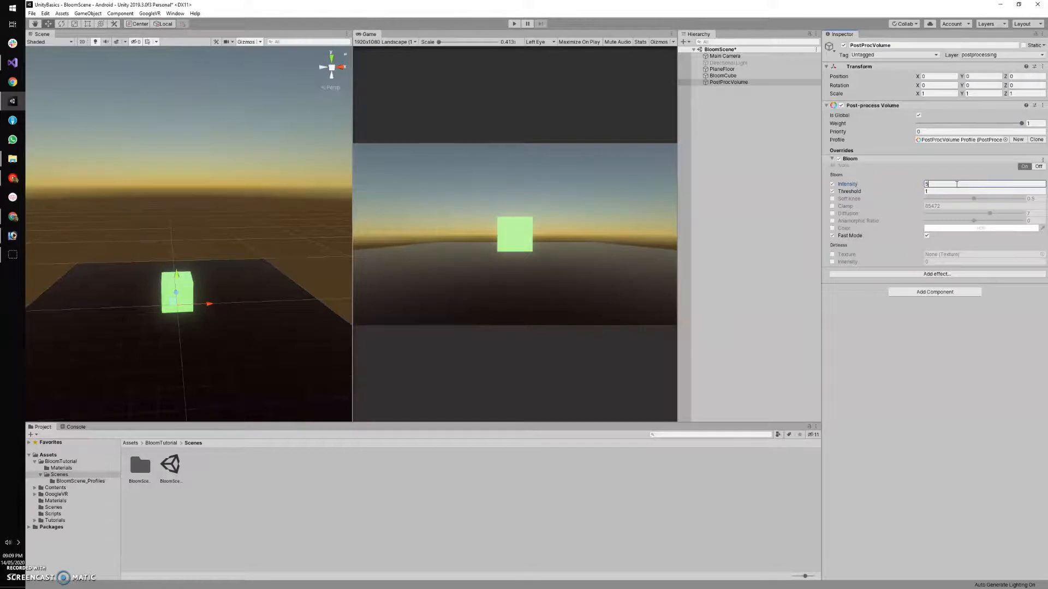
{"action": "key", "text": "BackSpace"}
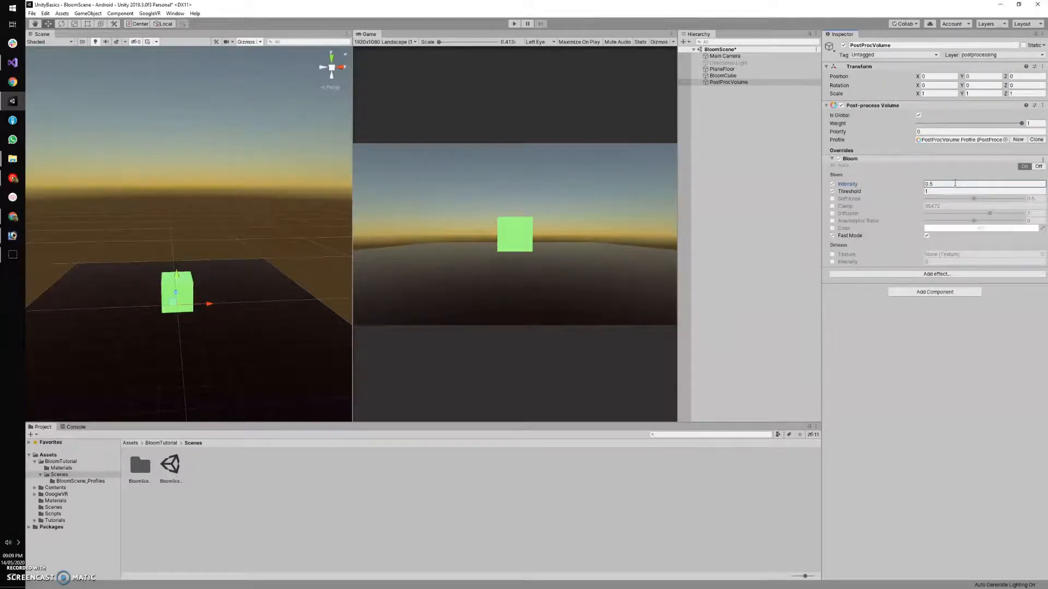
Step: Try a Bloom threshold of 0.5 together with an intensity of 1.15
{"action": "left_click", "coordinate": [941, 193]}
{"action": "type", "text": "2"}
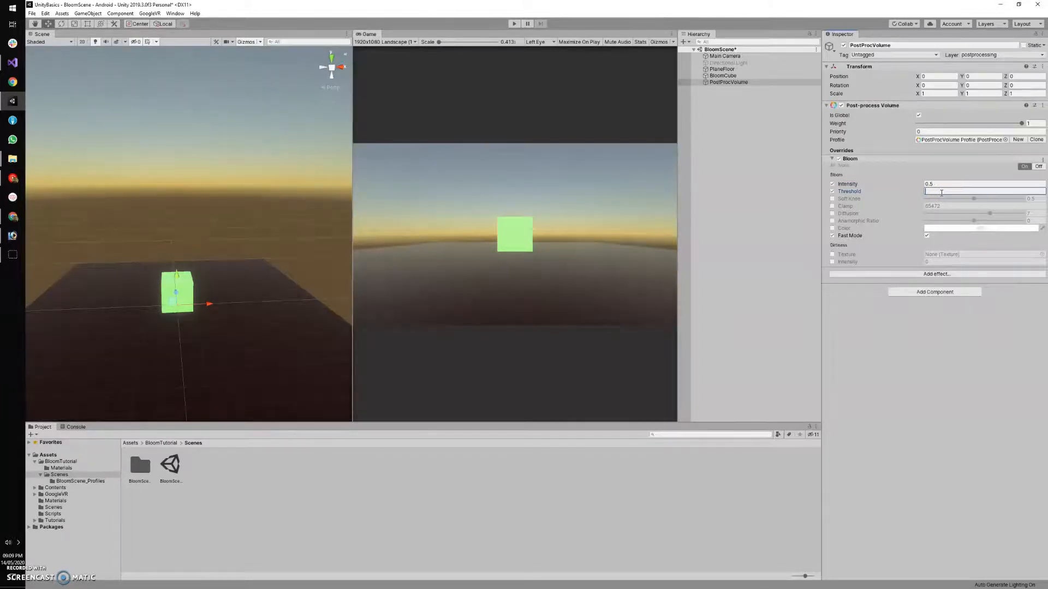
{"action": "type", "text": ".5"}
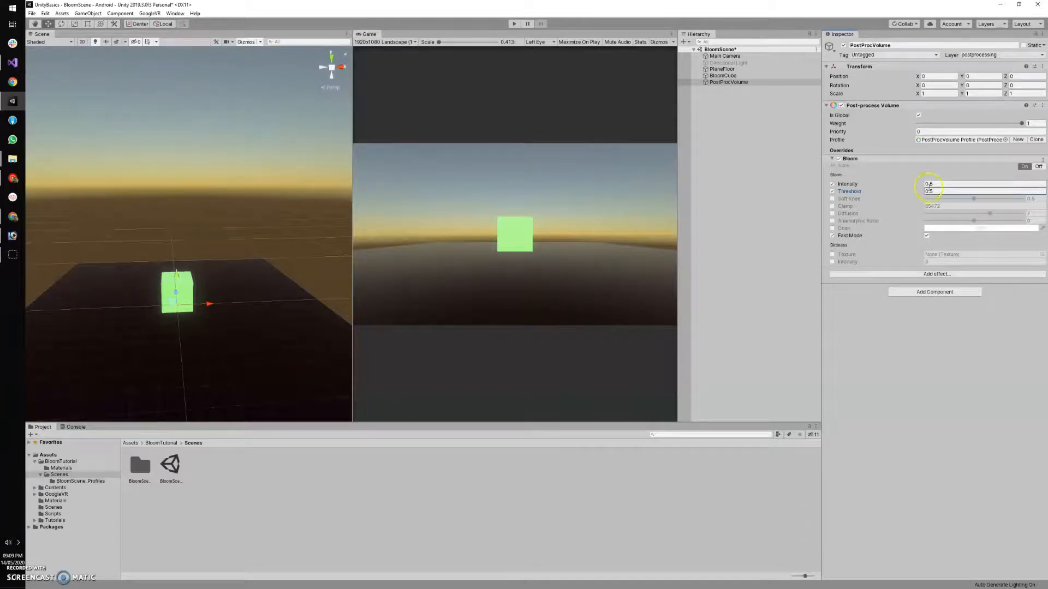
{"action": "left_click", "coordinate": [921, 185]}
{"action": "type", "text": "1.15"}
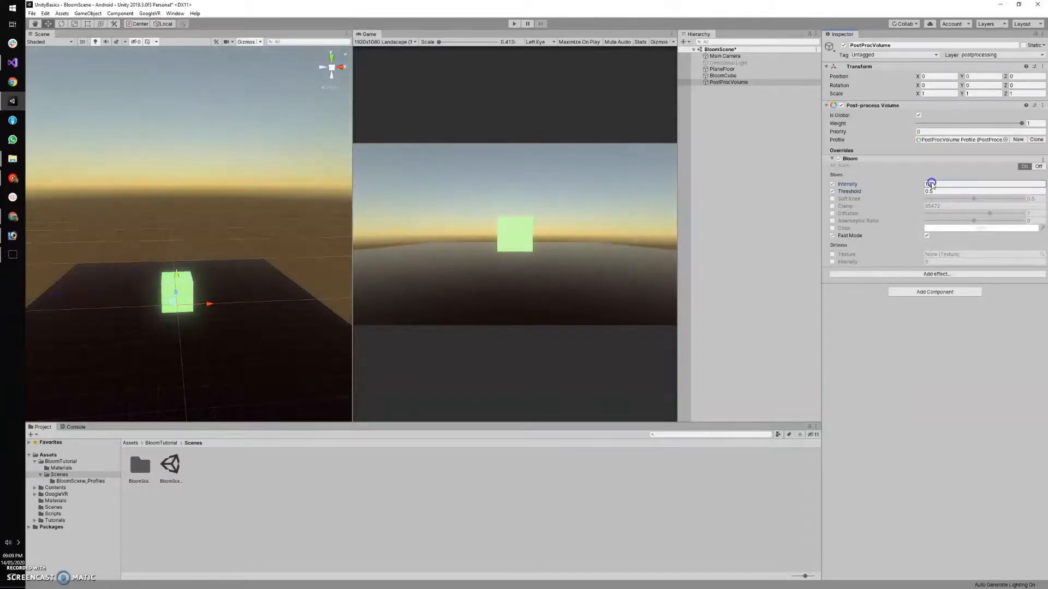
Step: Set the Bloom threshold to 1 and raise the intensity first to 5, then to 10
{"action": "left_click", "coordinate": [940, 192]}
{"action": "type", "text": "1"}
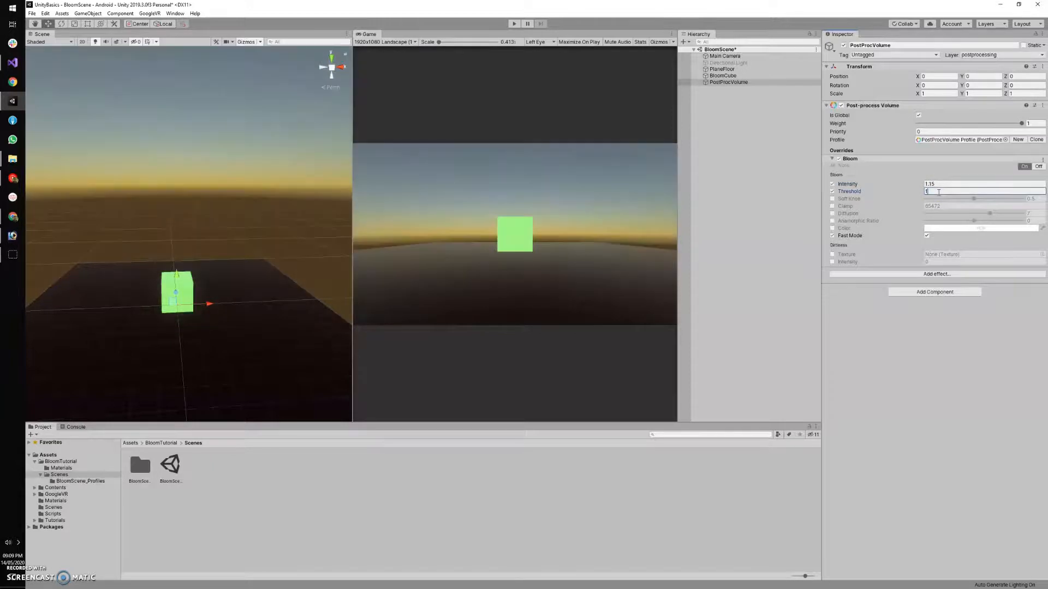
{"action": "left_click", "coordinate": [937, 186]}
{"action": "type", "text": "5"}
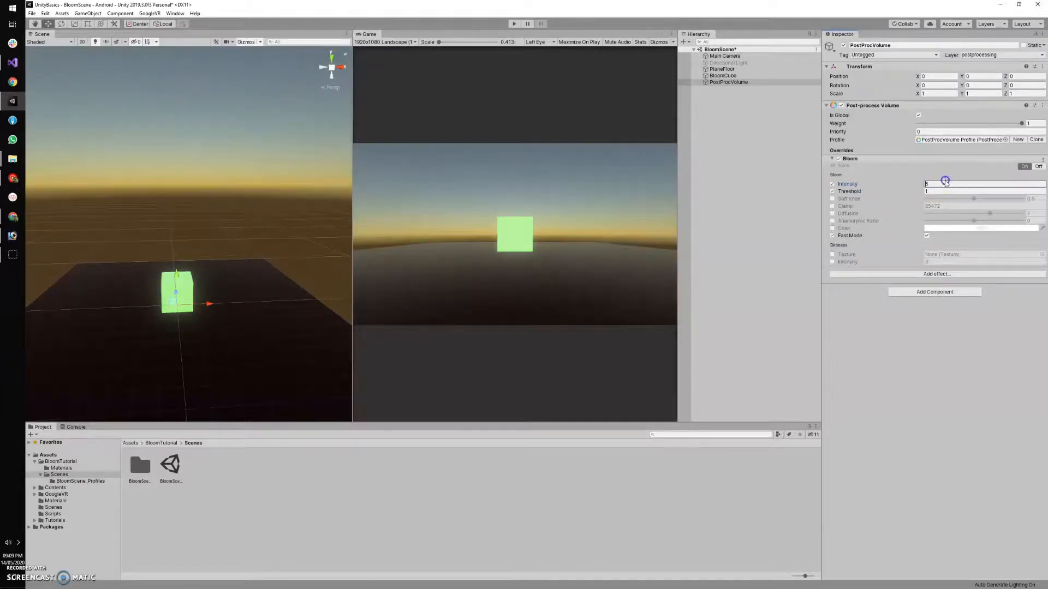
{"action": "left_click", "coordinate": [945, 182]}
{"action": "type", "text": "10"}
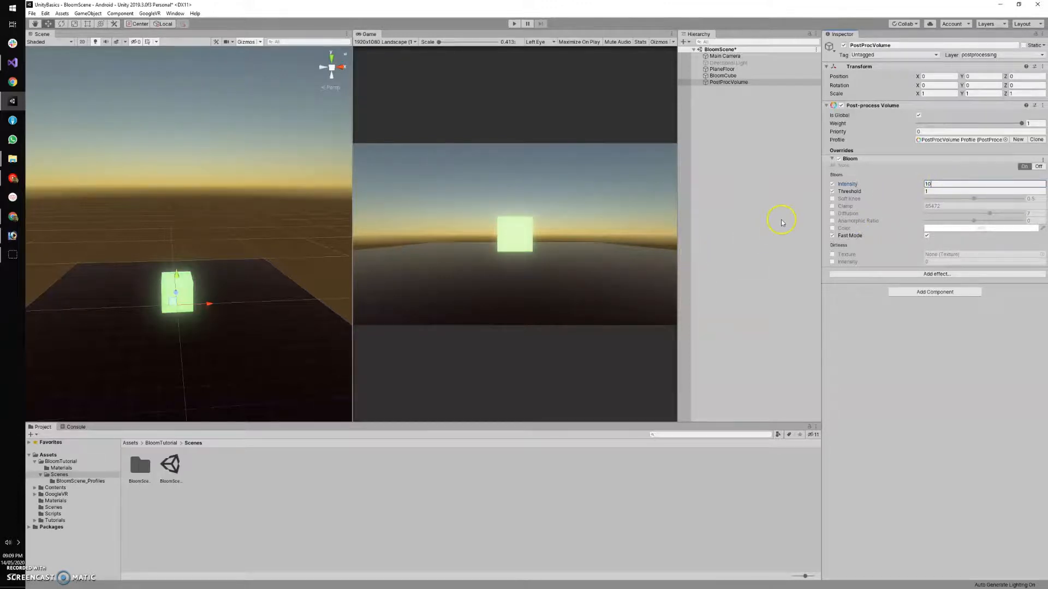
{"action": "left_click", "coordinate": [939, 184]}
Step: Add a Point Light as a child of BloomCube
{"action": "left_click", "coordinate": [720, 69]}
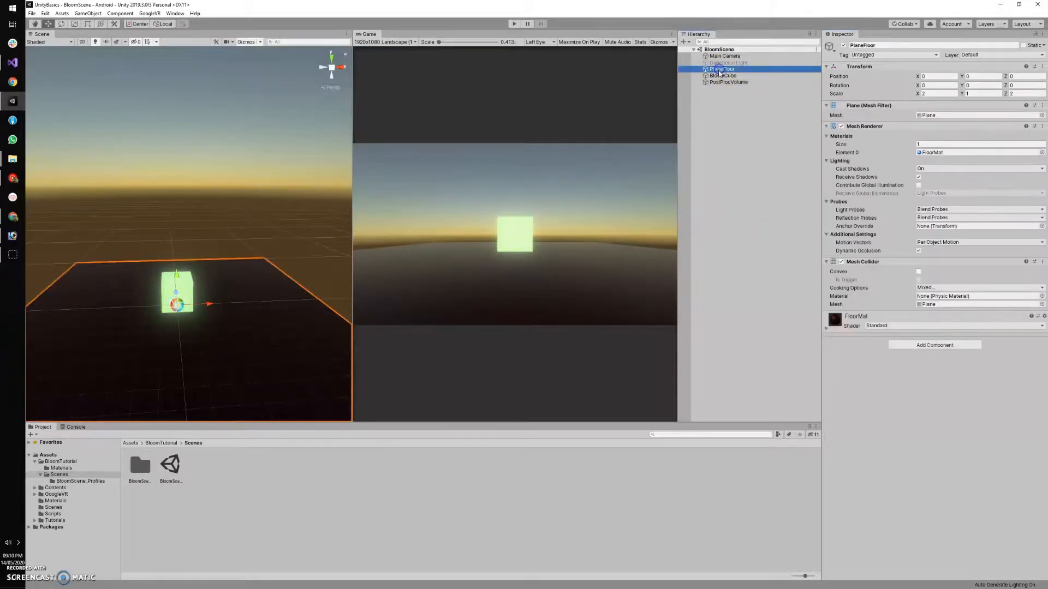
{"action": "left_click", "coordinate": [718, 77]}
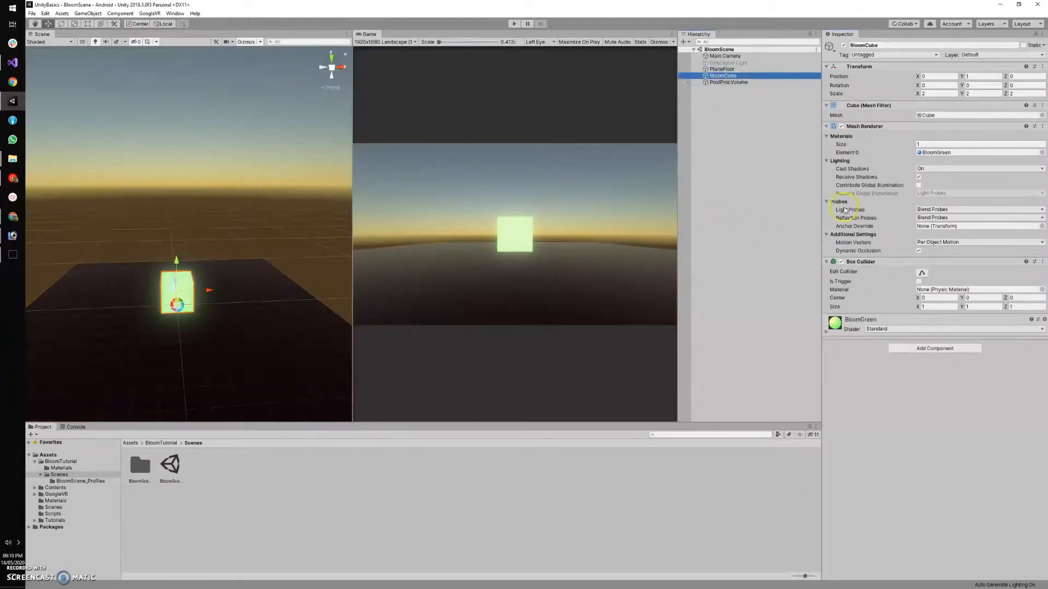
{"action": "right_click", "coordinate": [711, 77]}
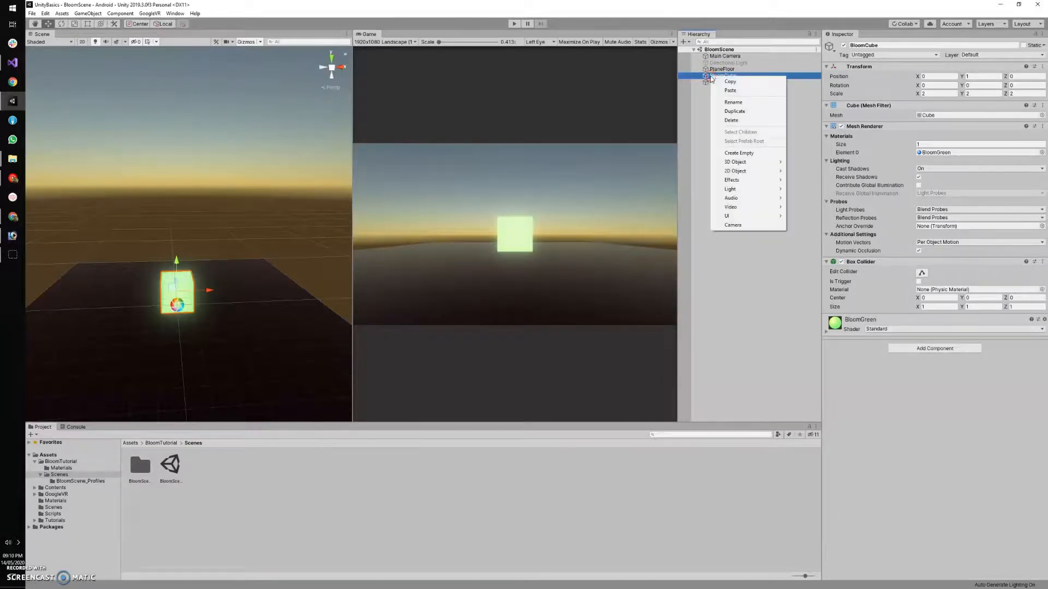
{"action": "mouse_move", "coordinate": [758, 190]}
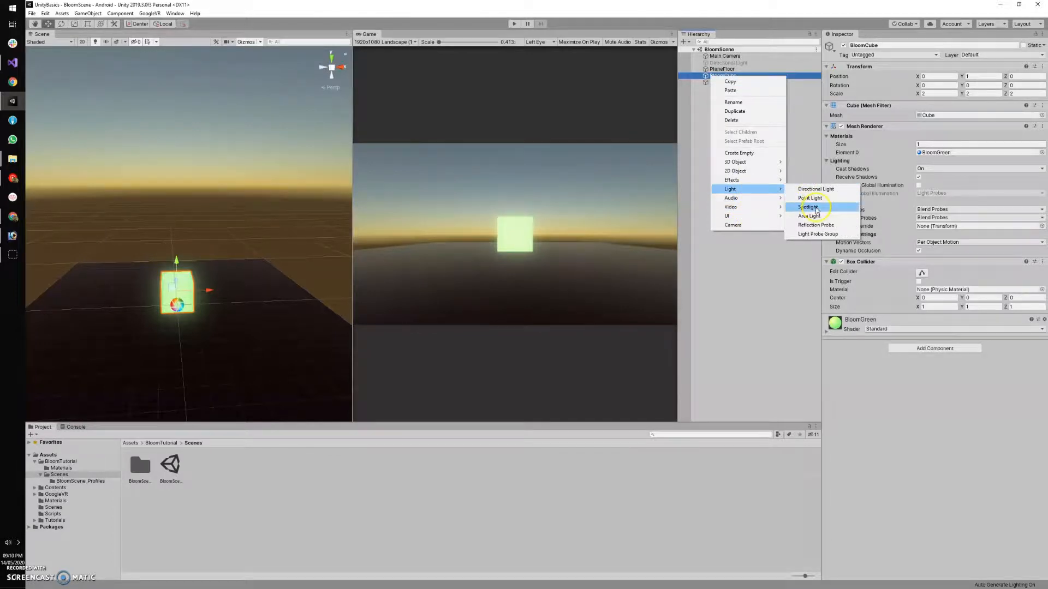
{"action": "left_click", "coordinate": [813, 198]}
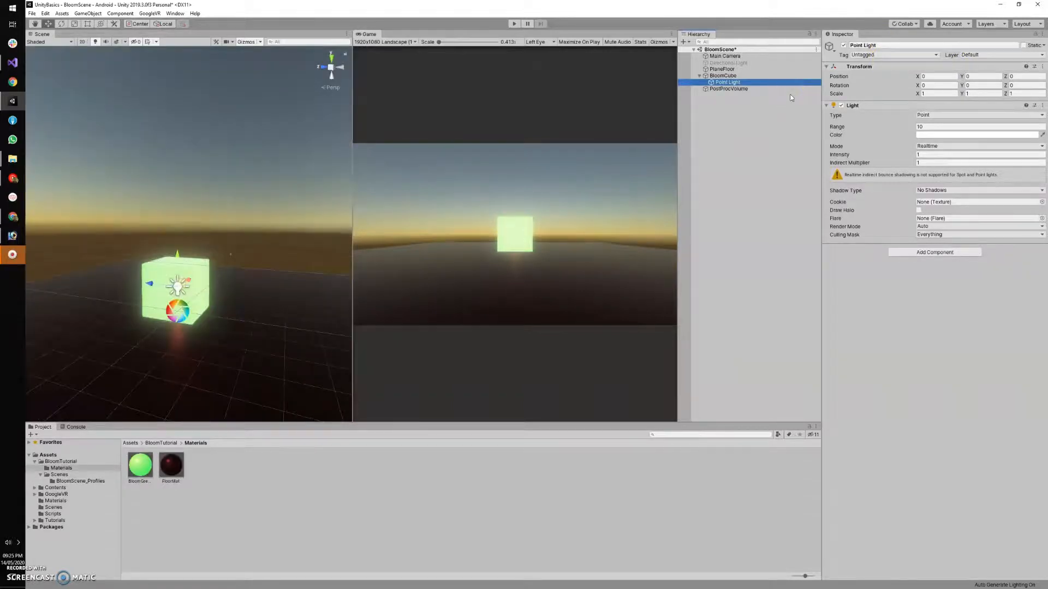
Step: Set the intensity of BloomCube's Point Light to 2
{"action": "left_click", "coordinate": [736, 83]}
{"action": "left_click", "coordinate": [929, 125]}
{"action": "left_click", "coordinate": [917, 155]}
{"action": "left_click", "coordinate": [924, 154]}
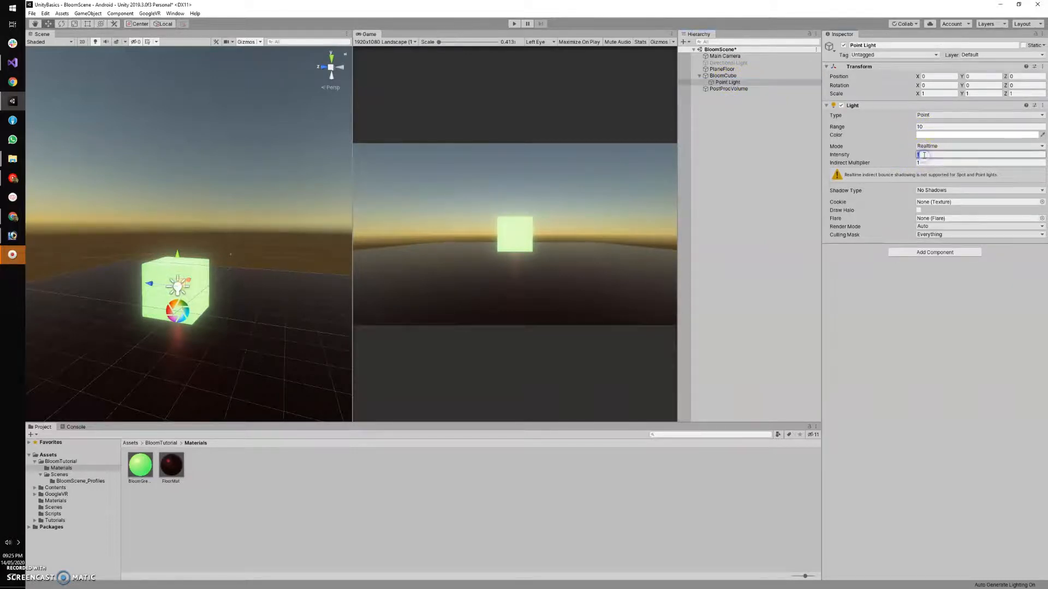
{"action": "type", "text": "2"}
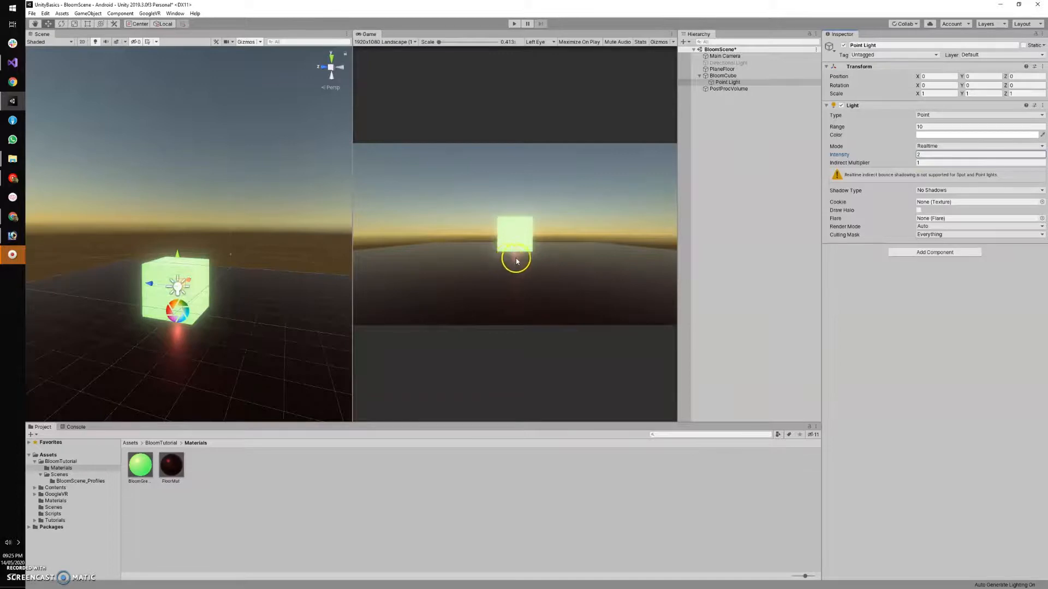
Step: Change the Point Light's color to bright green, hex 54FF00
{"action": "left_click", "coordinate": [931, 138]}
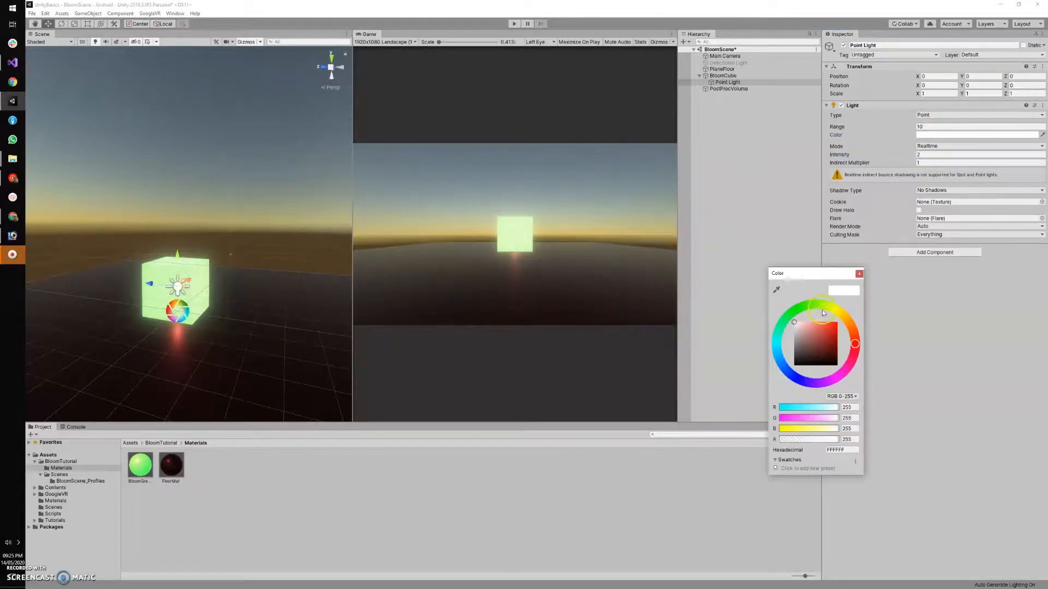
{"action": "left_click", "coordinate": [823, 307]}
{"action": "mouse_move", "coordinate": [824, 308]}
{"action": "left_mouse_down"}
{"action": "mouse_move", "coordinate": [810, 306]}
{"action": "mouse_move", "coordinate": [839, 320]}
{"action": "left_mouse_up"}
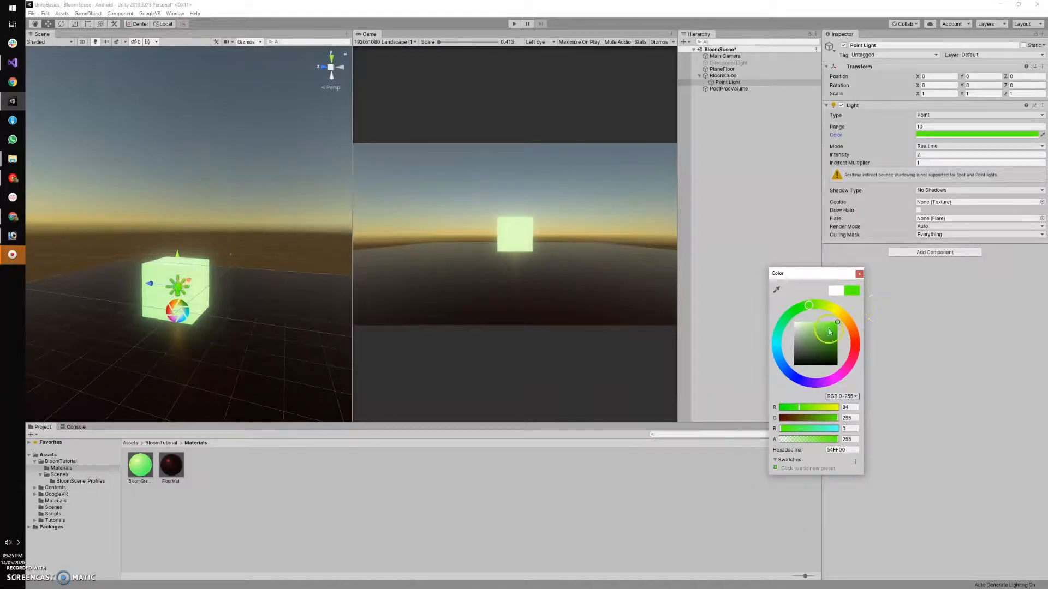
{"action": "left_click", "coordinate": [859, 274]}
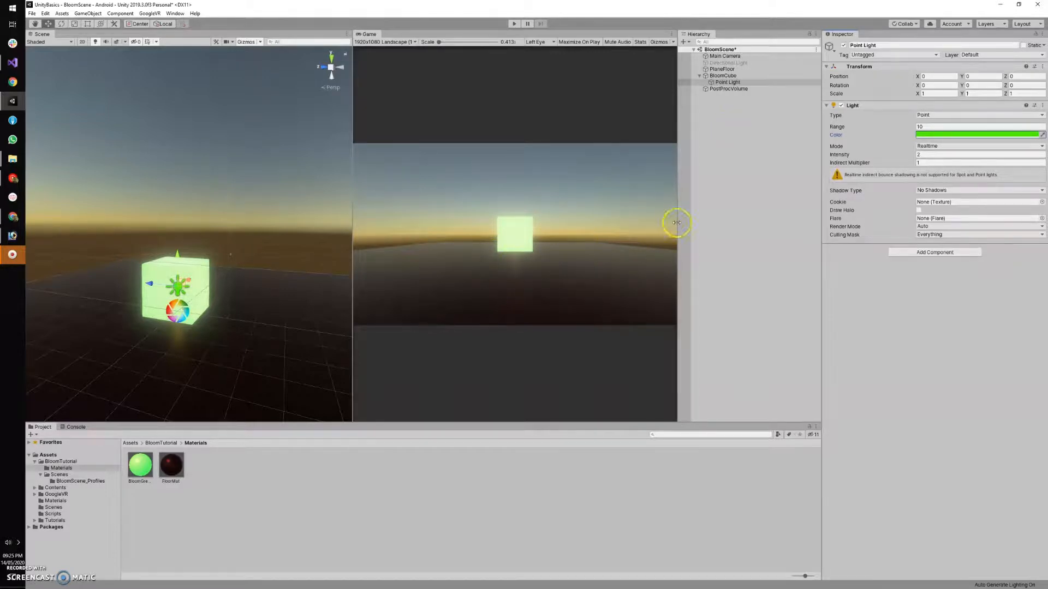
Step: Lower the Metallic value of PlaneFloor's FloorMat material to 0 and its Smoothness to about 0.163
{"action": "left_click", "coordinate": [720, 69]}
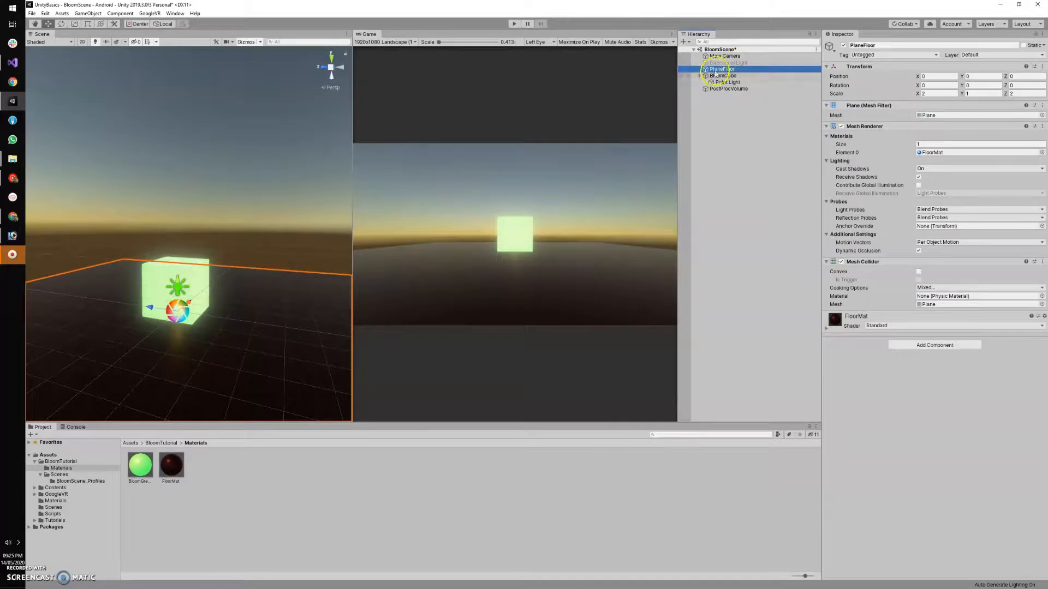
{"action": "left_click", "coordinate": [721, 76]}
{"action": "left_click", "coordinate": [719, 70]}
{"action": "left_click", "coordinate": [826, 329]}
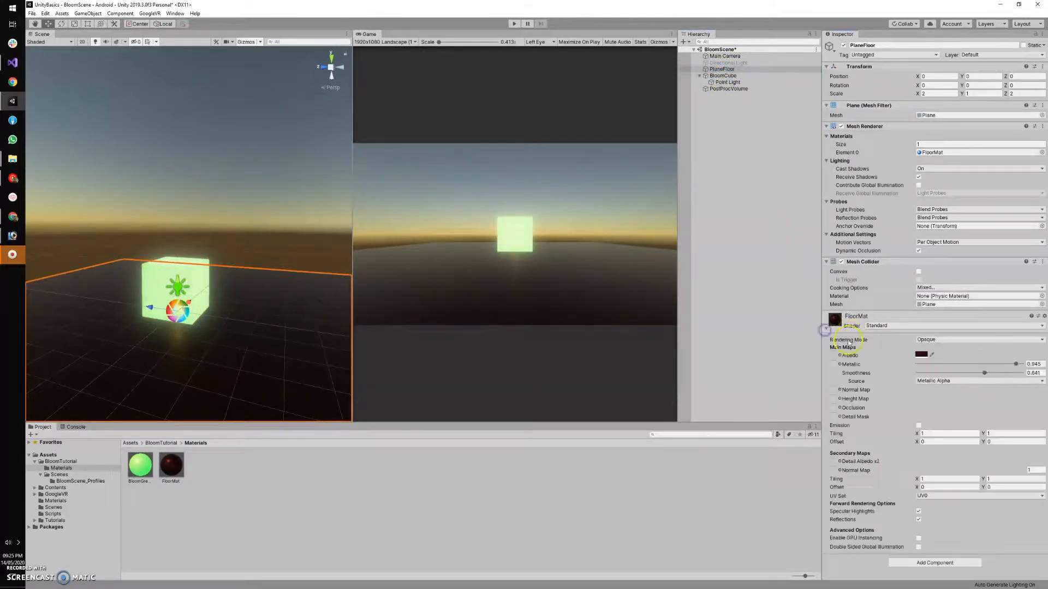
{"action": "left_click_drag", "start_coordinate": [1016, 364], "coordinate": [890, 368]}
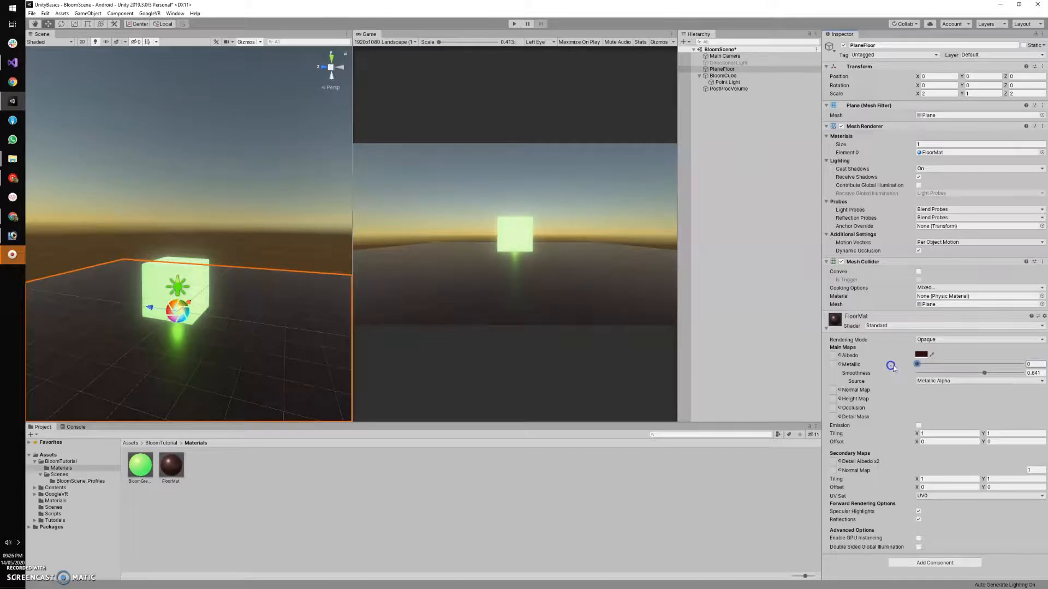
{"action": "left_click_drag", "start_coordinate": [984, 373], "coordinate": [950, 371]}
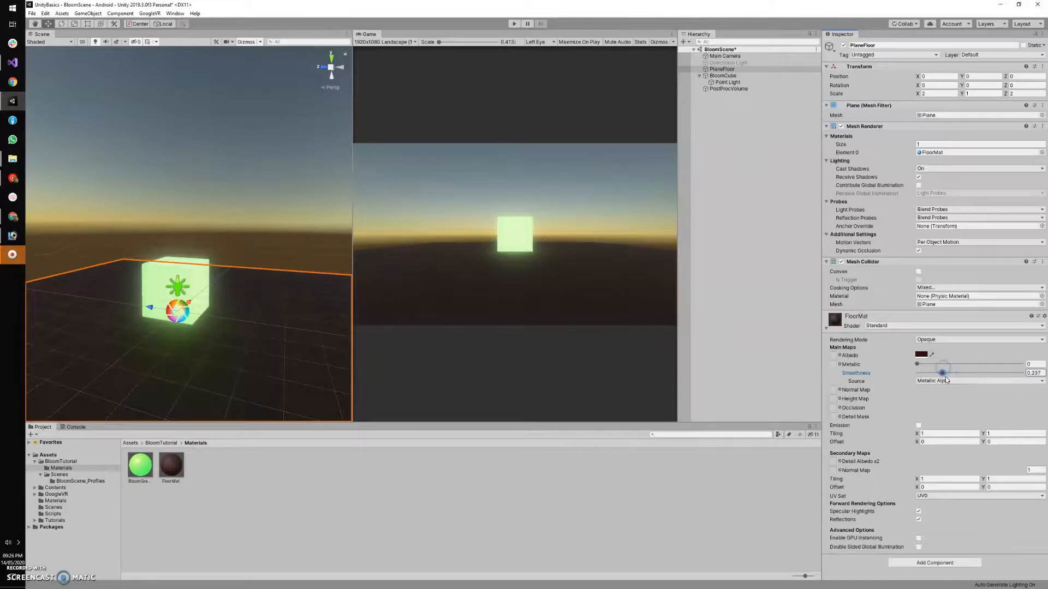
{"action": "left_click_drag", "start_coordinate": [822, 334], "coordinate": [829, 327]}
{"action": "left_click_drag", "start_coordinate": [945, 373], "coordinate": [939, 374]}
Step: Change FloorMat's albedo to a light grey, hex B5ADAD, and set its Smoothness to 0.5
{"action": "left_click", "coordinate": [927, 355]}
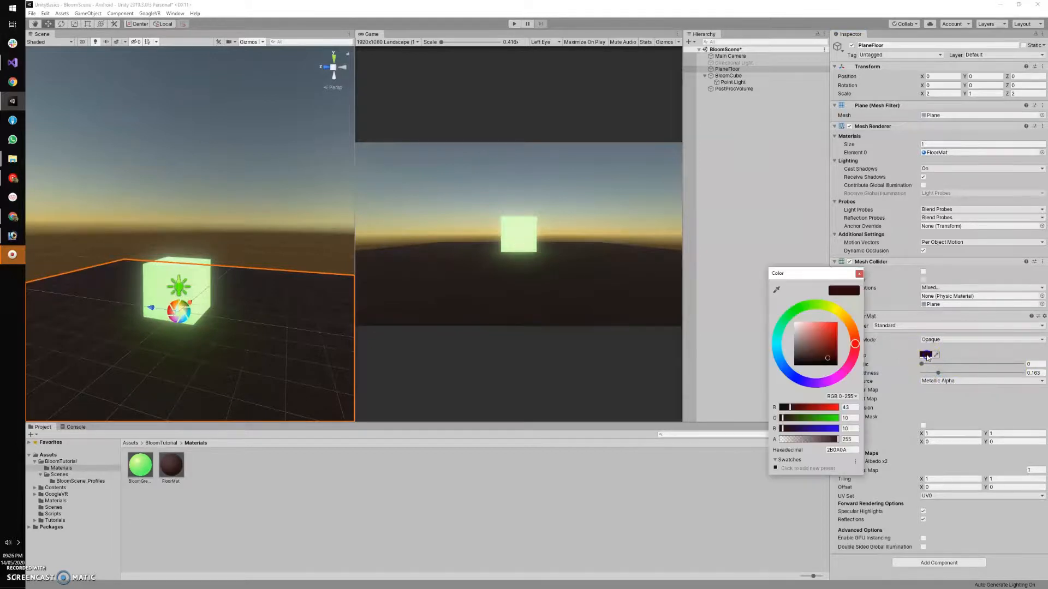
{"action": "left_click_drag", "start_coordinate": [818, 352], "coordinate": [797, 339]}
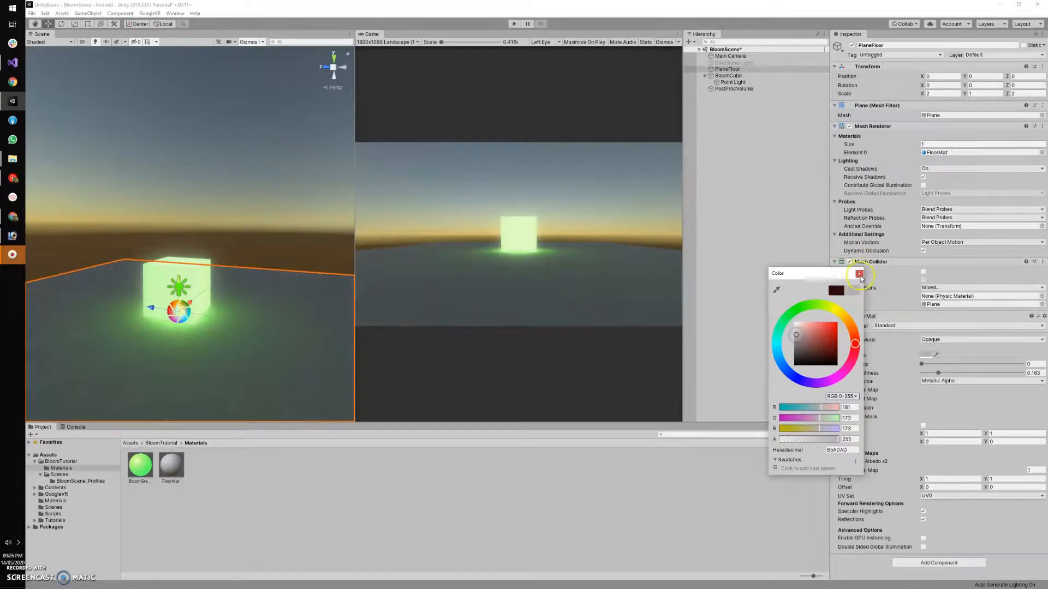
{"action": "left_click", "coordinate": [859, 274]}
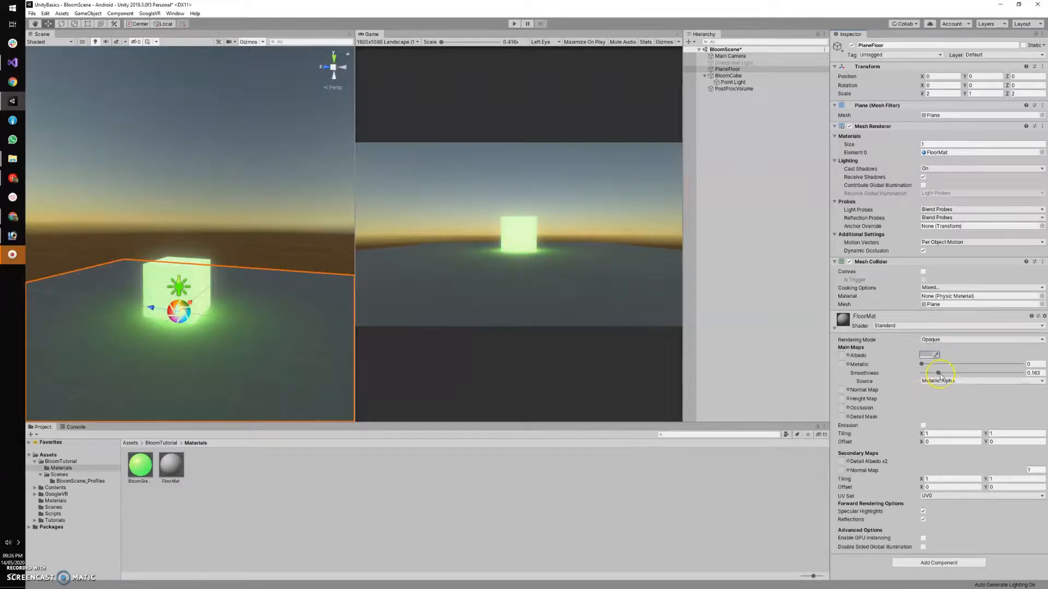
{"action": "left_click_drag", "start_coordinate": [938, 372], "coordinate": [967, 371]}
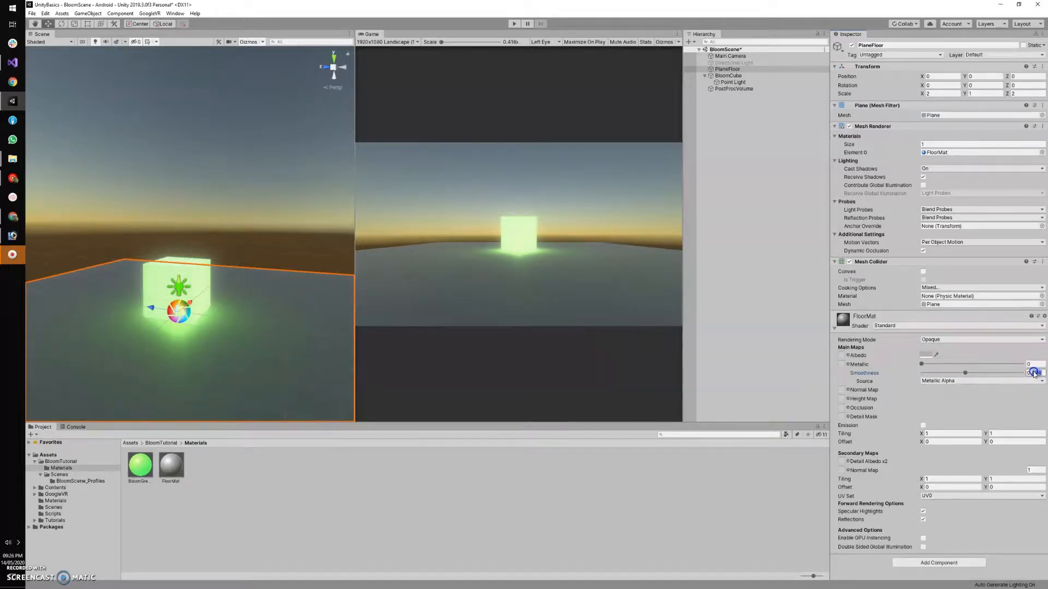
{"action": "type", "text": "0.5"}
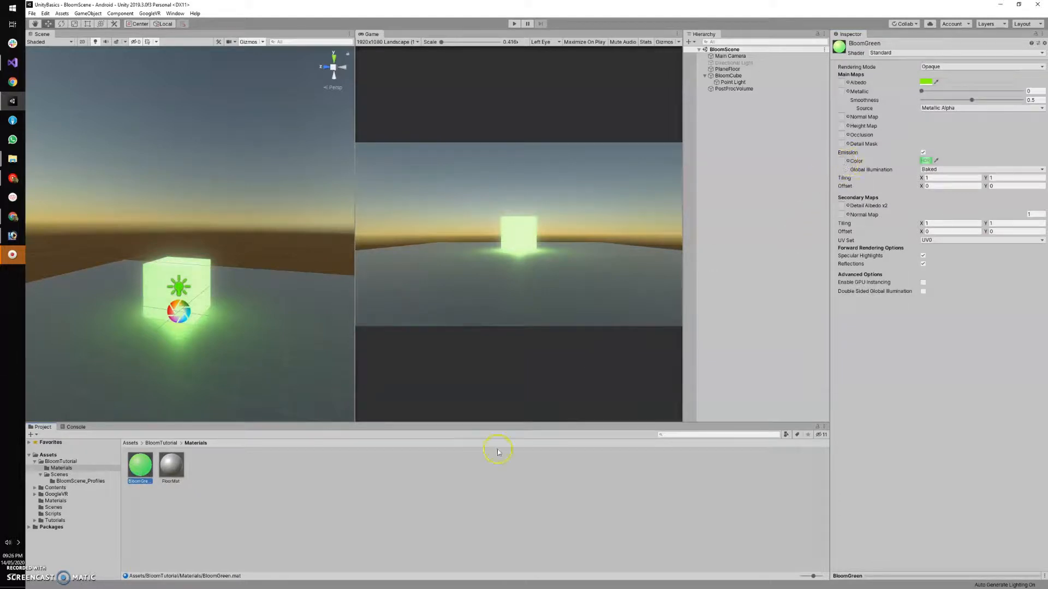
{"action": "left_click", "coordinate": [225, 490]}
{"action": "right_click", "coordinate": [225, 491]}
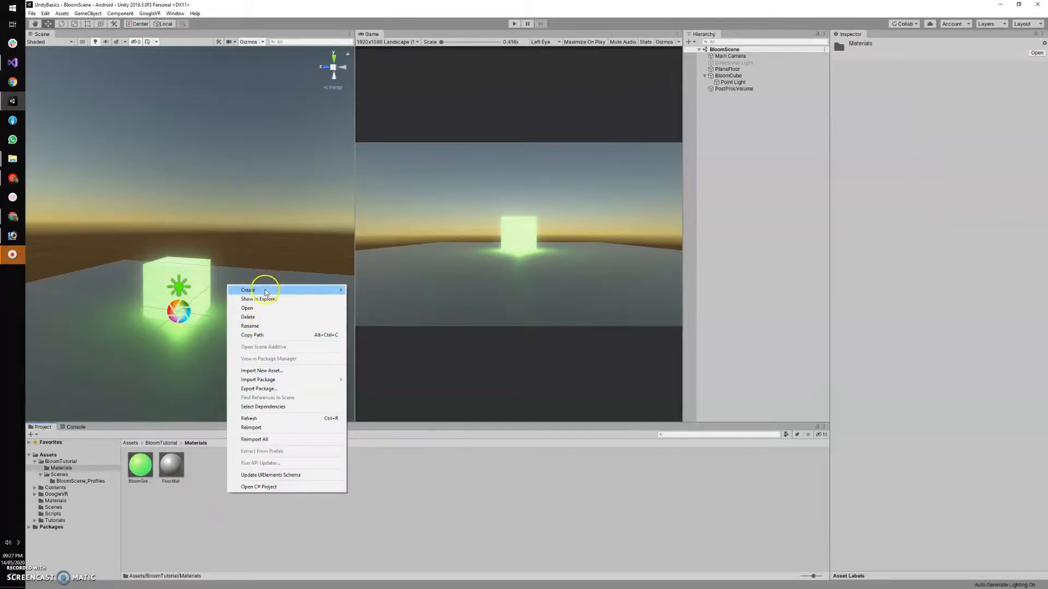
{"action": "mouse_move", "coordinate": [266, 293]}
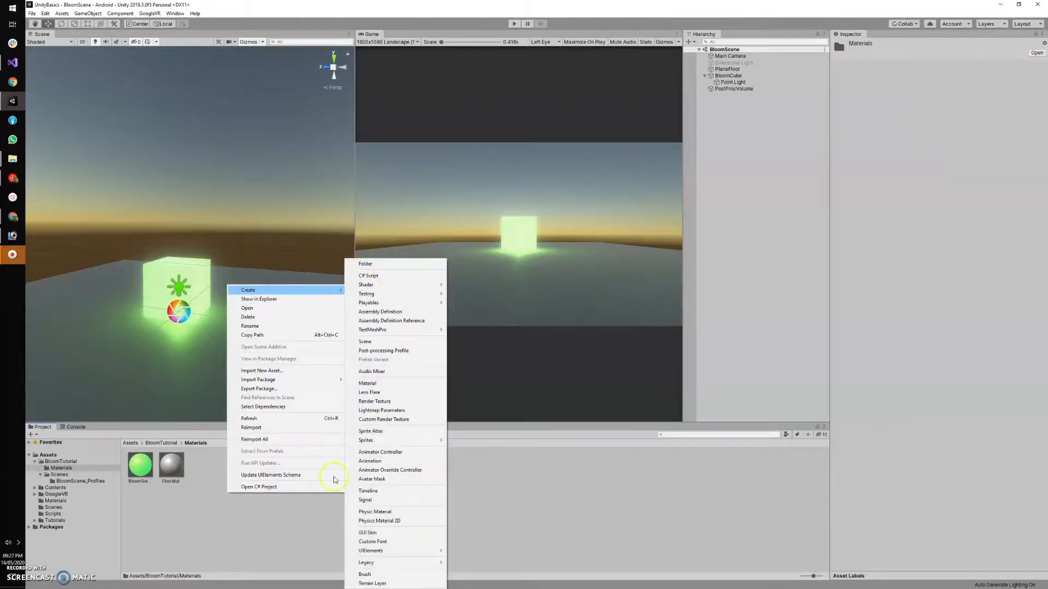
{"action": "left_click", "coordinate": [222, 564]}
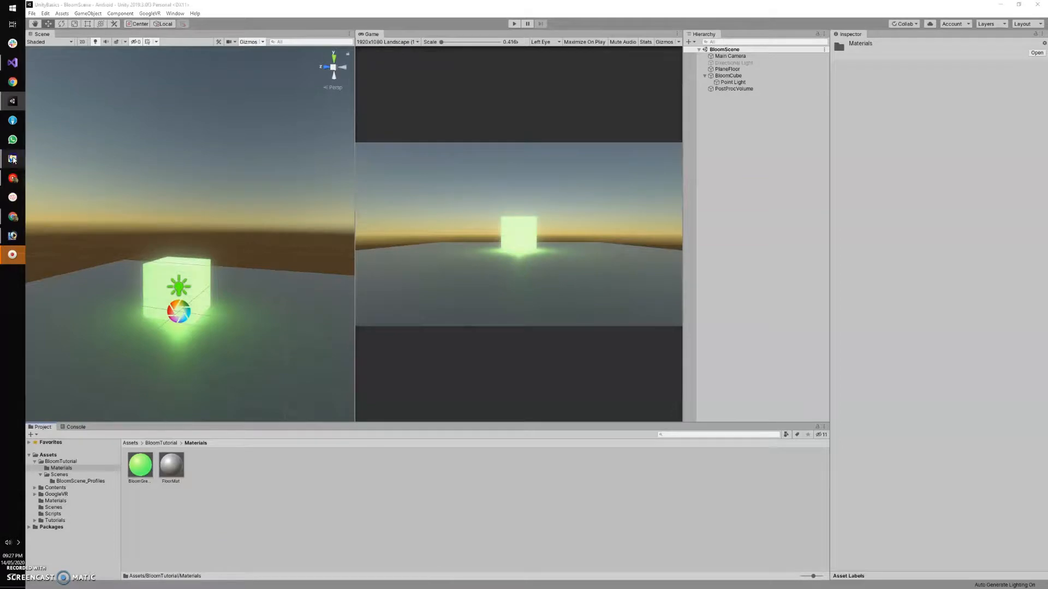
Step: Import TwitterIcon.png from the Downloads folder in File Explorer into BloomTutorial's Materials folder and select the imported texture
{"action": "mouse_move", "coordinate": [13, 159]}
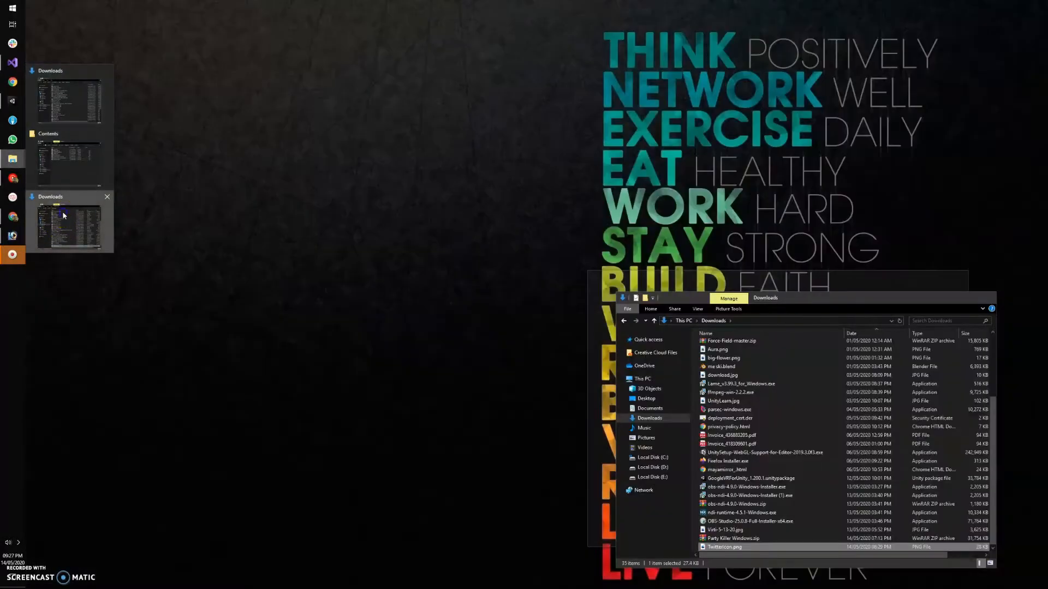
{"action": "left_click", "coordinate": [62, 211]}
{"action": "left_click_drag", "start_coordinate": [721, 547], "coordinate": [252, 481]}
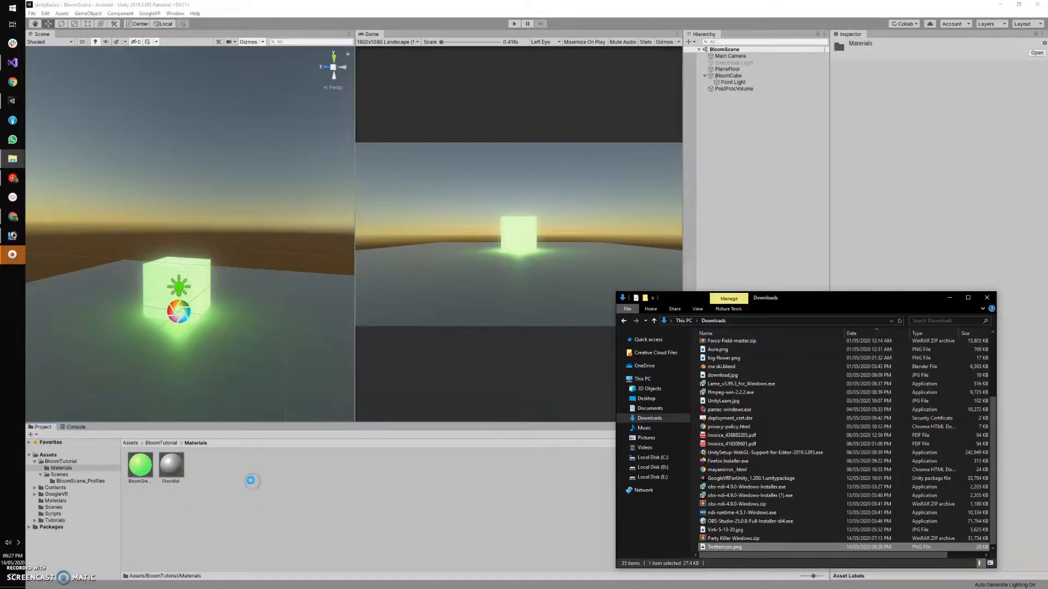
{"action": "left_click", "coordinate": [203, 465]}
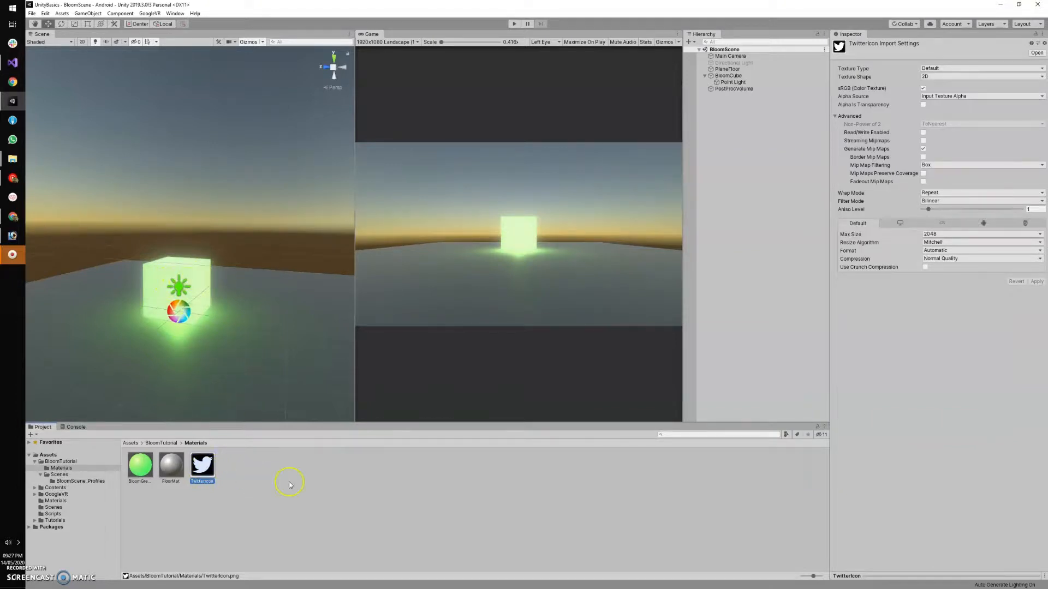
Step: Set the TwitterIcon texture type to Sprite (2D and UI) and apply the import settings
{"action": "left_click", "coordinate": [948, 69]}
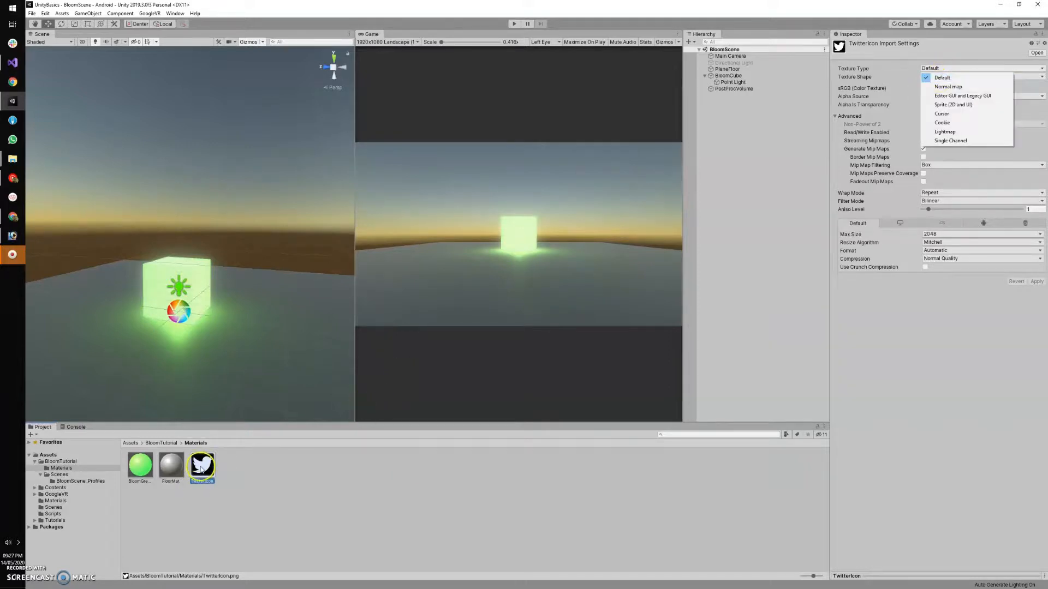
{"action": "left_click", "coordinate": [953, 105]}
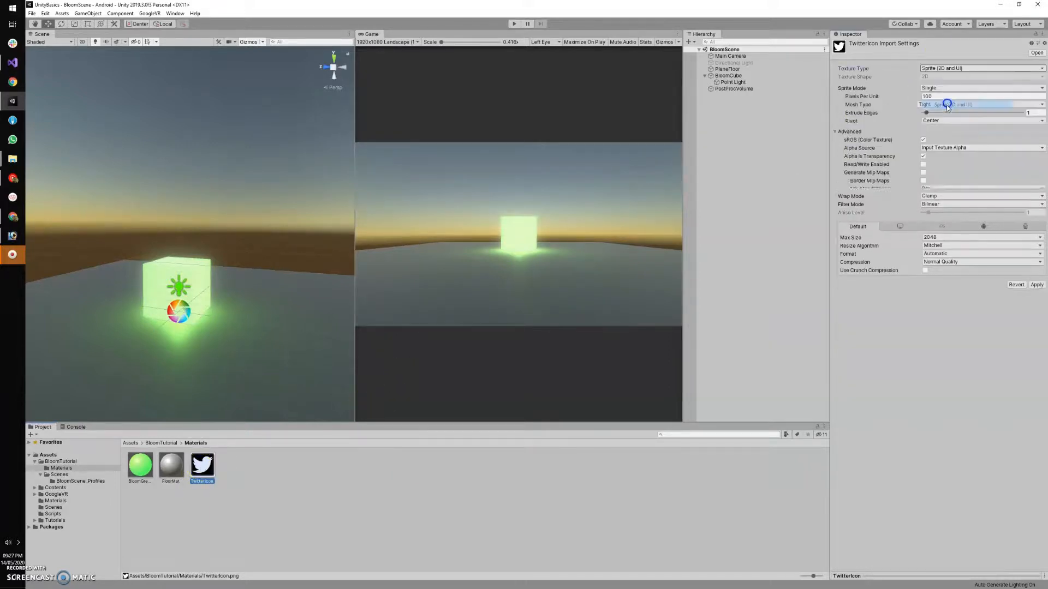
{"action": "left_click", "coordinate": [1036, 291]}
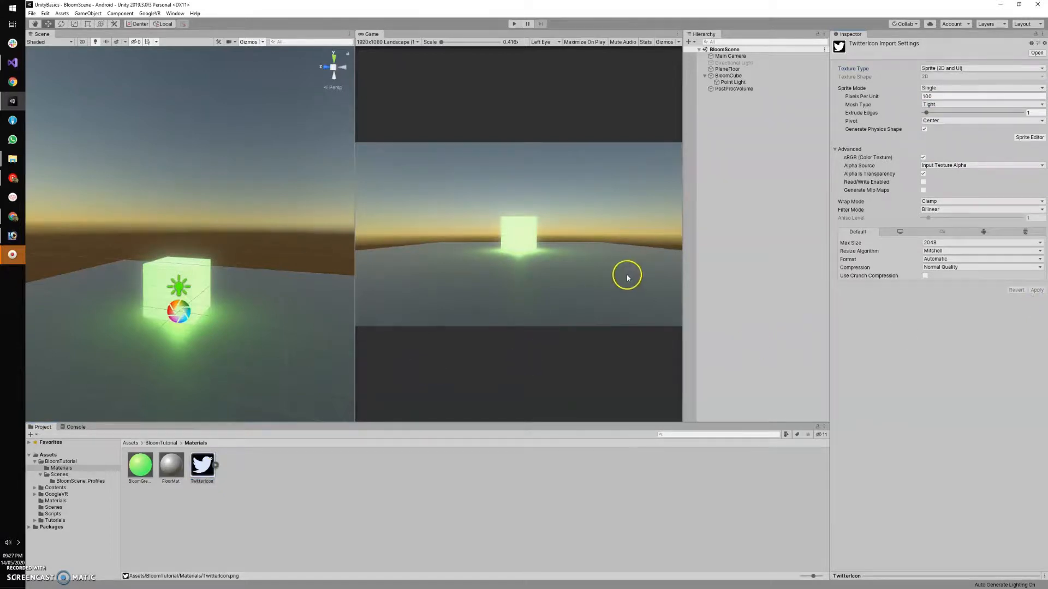
Step: Assign the TwitterIcon texture as the emission color map of the BloomGreen material
{"action": "left_click", "coordinate": [136, 472]}
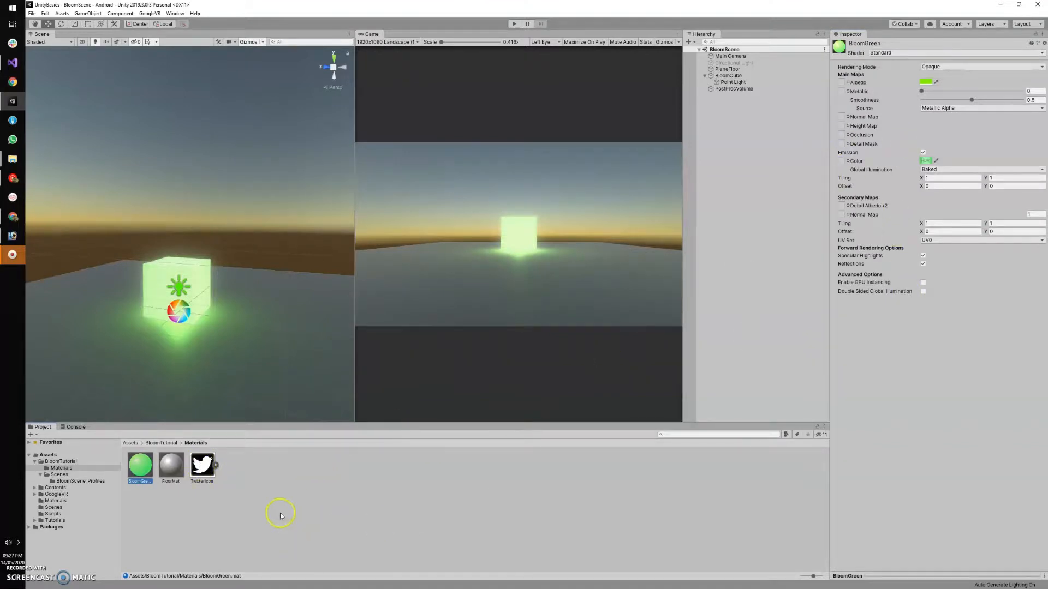
{"action": "left_click", "coordinate": [203, 466]}
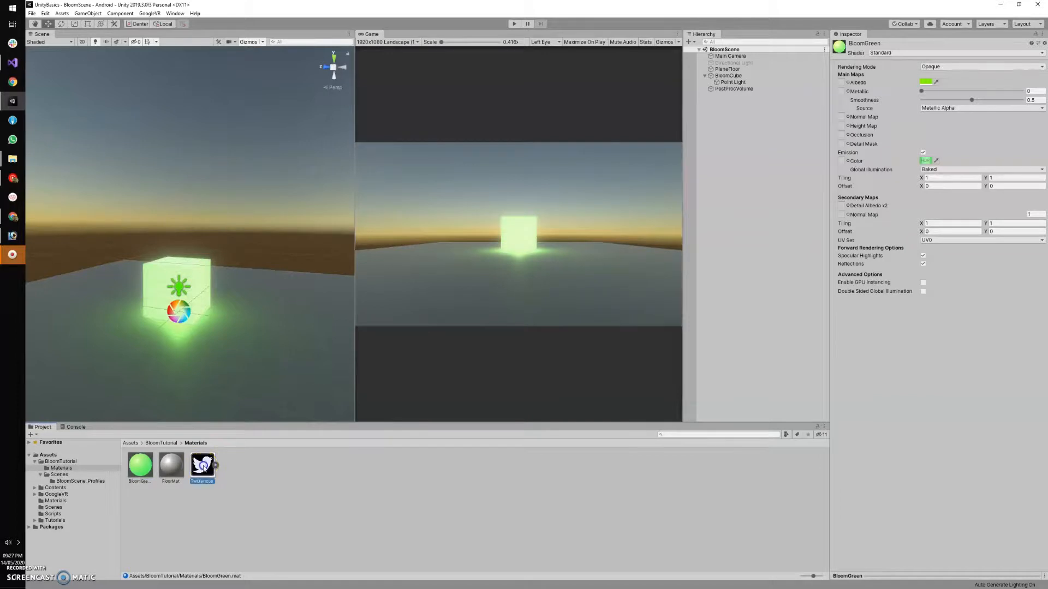
{"action": "left_click_drag", "start_coordinate": [439, 483], "coordinate": [843, 161]}
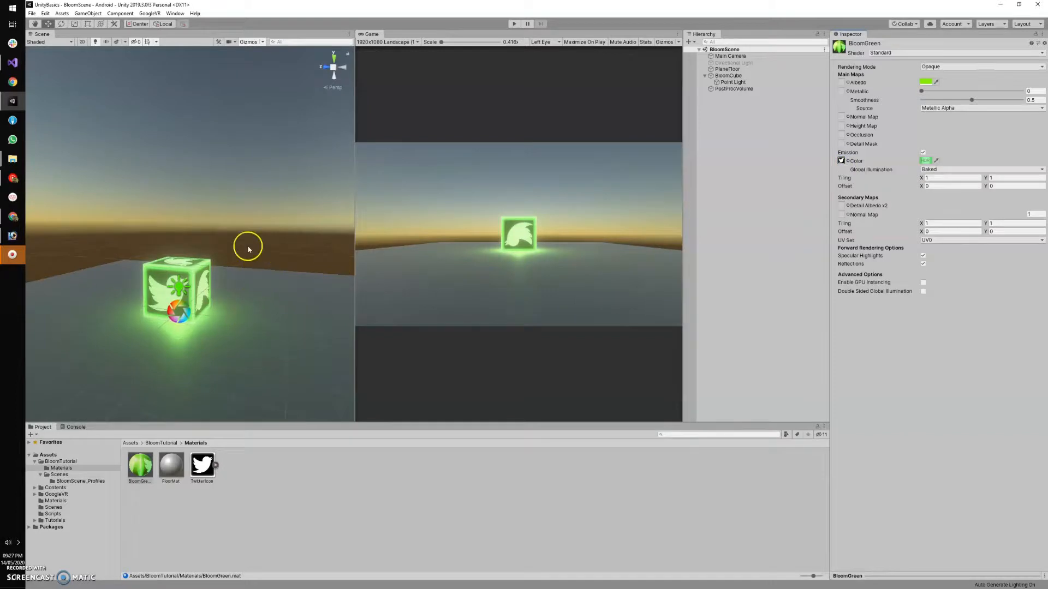
Step: Examine the glowing Twitter icons on BloomCube's faces in the Scene view from several angles and distances
{"action": "middle_click_drag", "start_coordinate": [245, 236], "coordinate": [202, 252]}
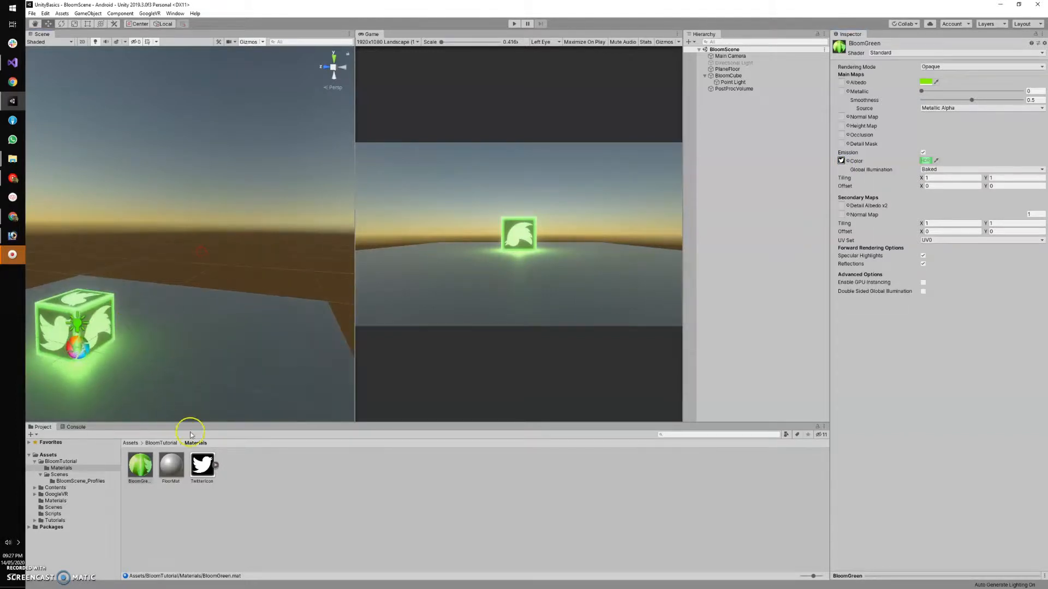
{"action": "left_click_drag", "start_coordinate": [157, 310], "coordinate": [112, 308], "text": "alt"}
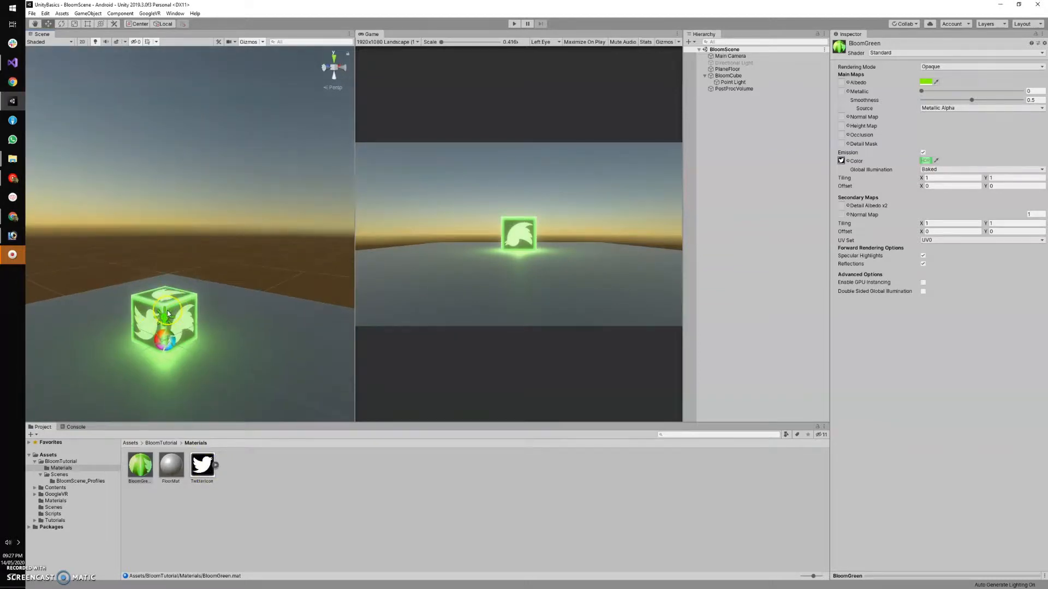
{"action": "scroll", "coordinate": [167, 312], "scroll_direction": "up", "scroll_amount": 3}
{"action": "middle_click_drag", "start_coordinate": [179, 351], "coordinate": [175, 305]}
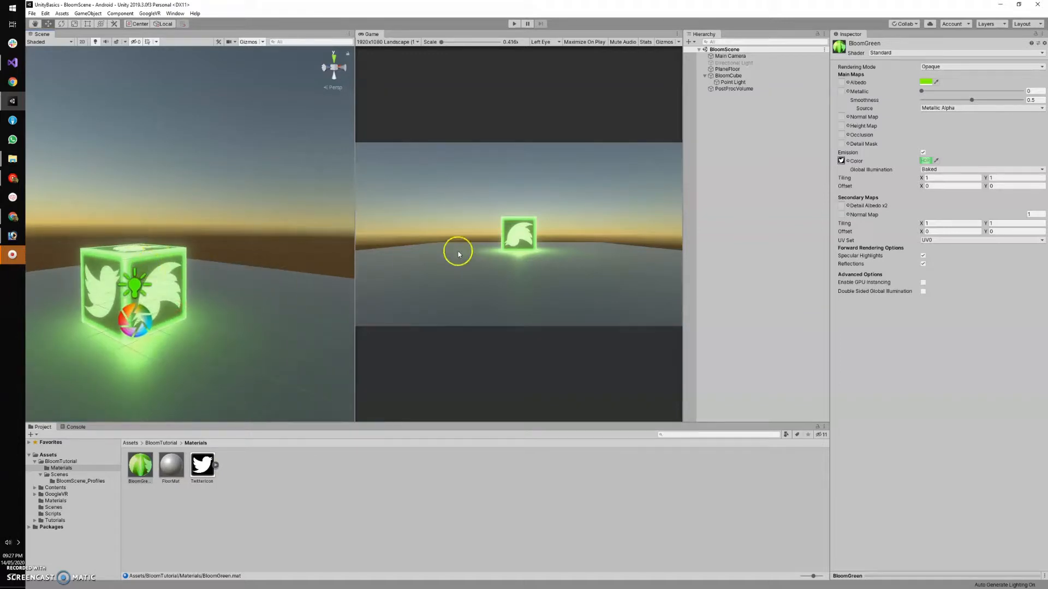
{"action": "scroll", "coordinate": [234, 229], "scroll_direction": "down", "scroll_amount": 4}
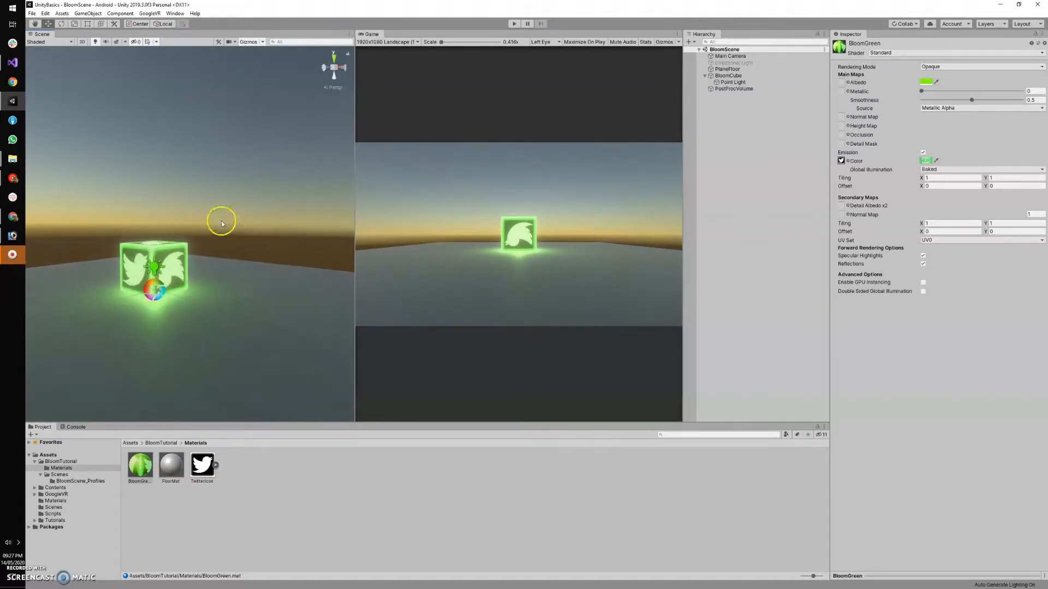
{"action": "scroll", "coordinate": [219, 246], "scroll_direction": "up", "scroll_amount": 4}
{"action": "middle_click_drag", "start_coordinate": [219, 271], "coordinate": [221, 241]}
{"action": "right_click_drag", "start_coordinate": [232, 254], "coordinate": [201, 251]}
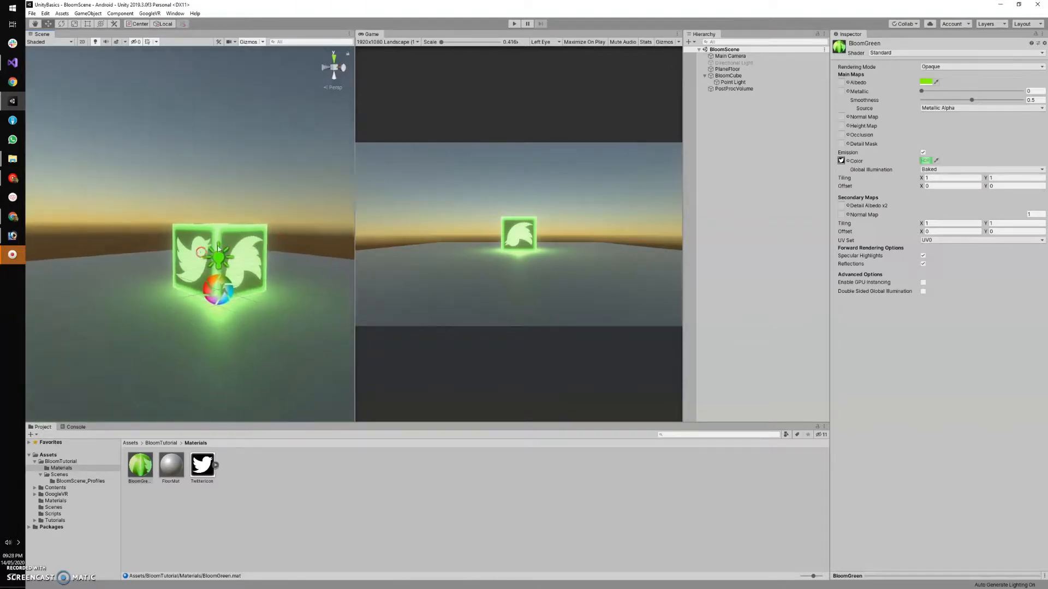
{"action": "middle_click_drag", "start_coordinate": [251, 231], "coordinate": [238, 253]}
{"action": "scroll", "coordinate": [270, 283], "scroll_direction": "down", "scroll_amount": 2}
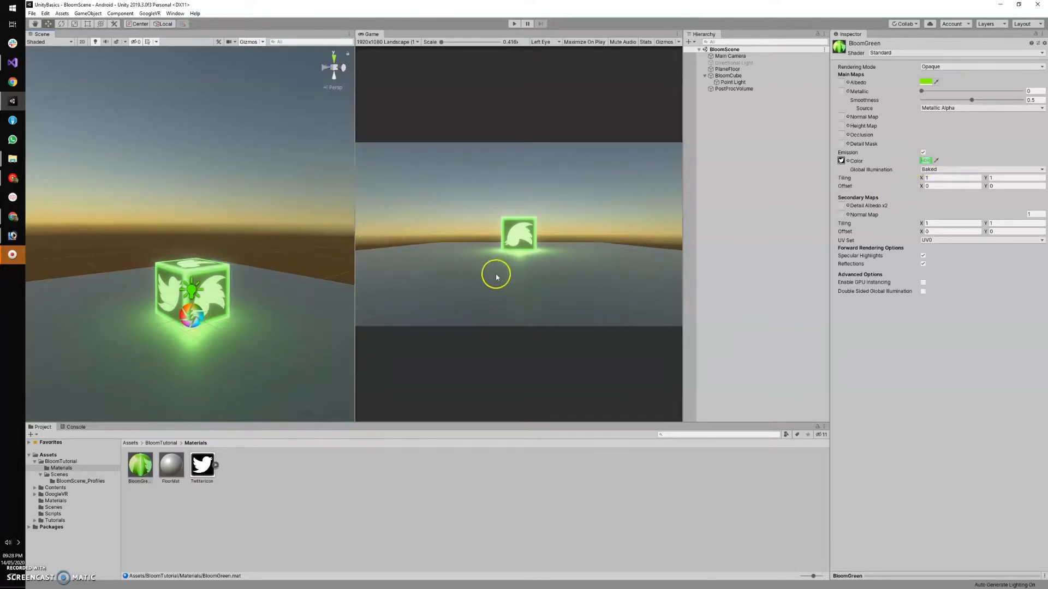
{"action": "middle_click_drag", "start_coordinate": [264, 164], "coordinate": [265, 176]}
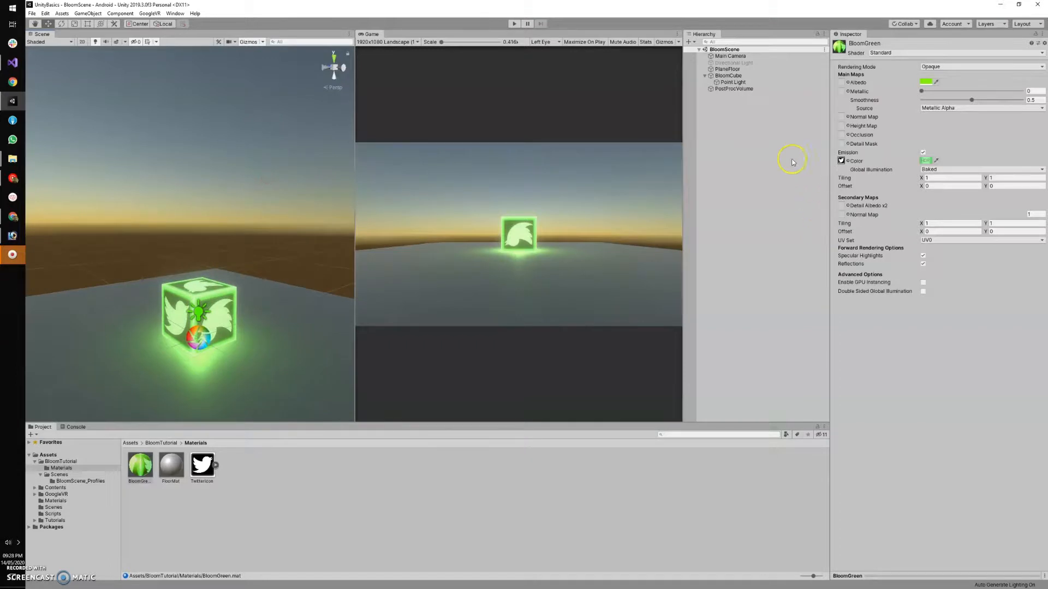
Step: Turn BloomCube, including its child light, into a prefab stored in BloomTutorial's Materials folder
{"action": "left_click", "coordinate": [705, 76]}
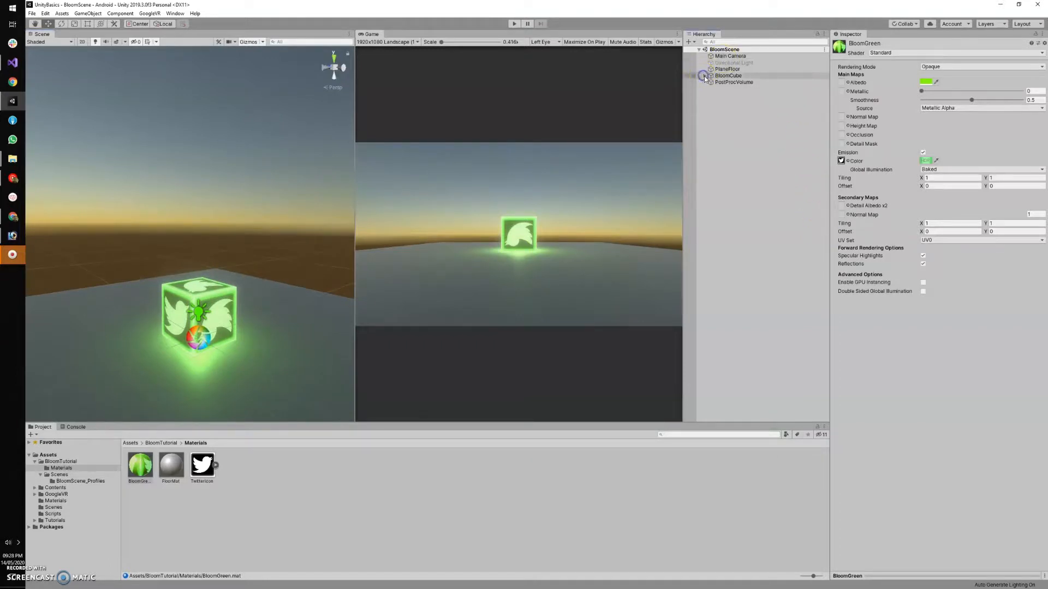
{"action": "left_click", "coordinate": [717, 76]}
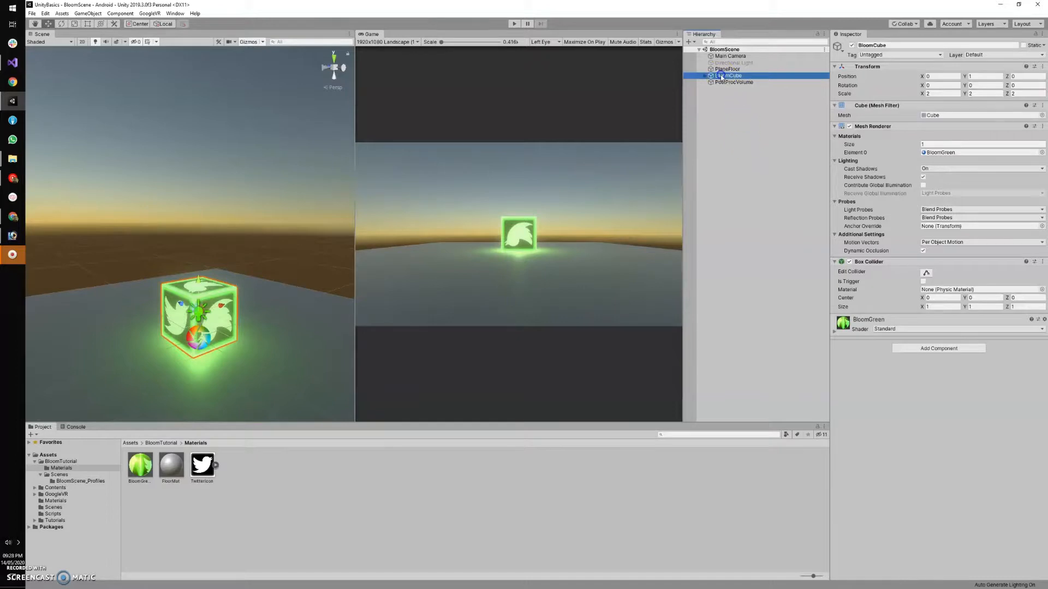
{"action": "left_click_drag", "start_coordinate": [687, 121], "coordinate": [307, 467]}
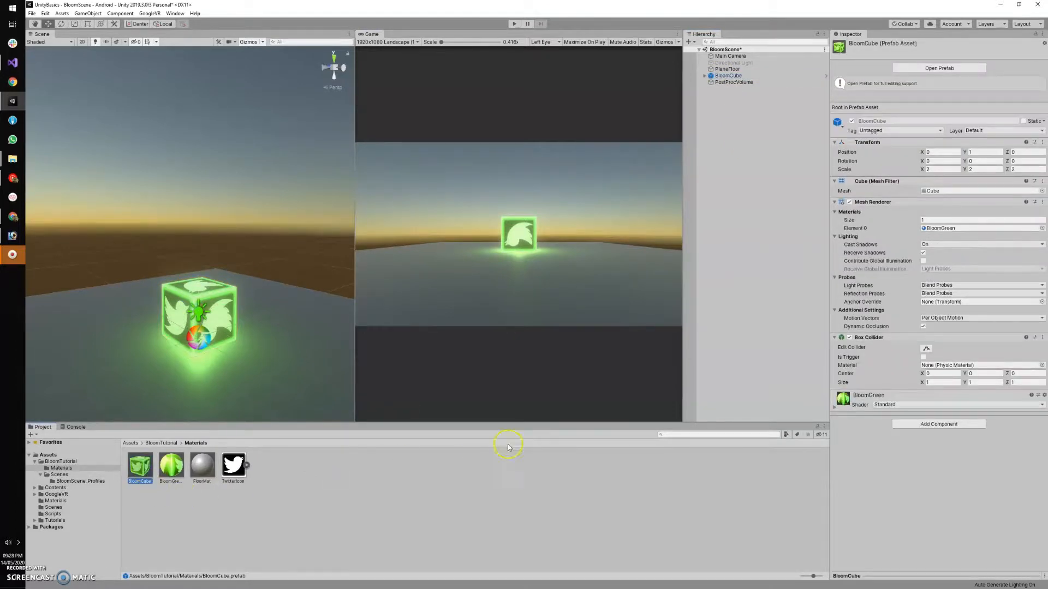
Step: Duplicate BloomCube in the scene, place the copy last in the Hierarchy and rename it BloomCube-Red
{"action": "left_click", "coordinate": [720, 105]}
{"action": "left_click", "coordinate": [728, 76]}
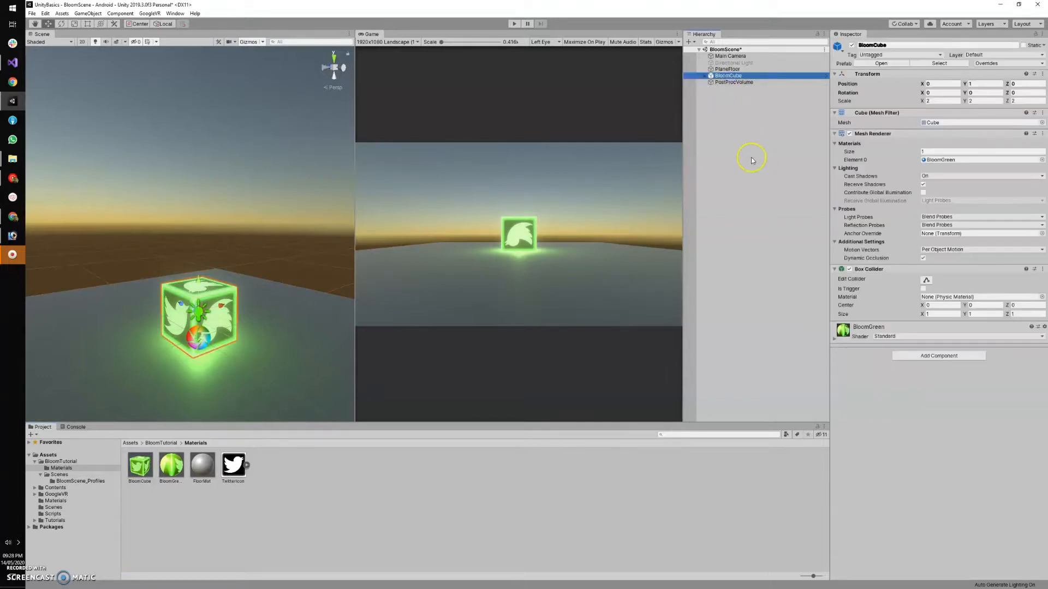
{"action": "key", "text": "ctrl+d"}
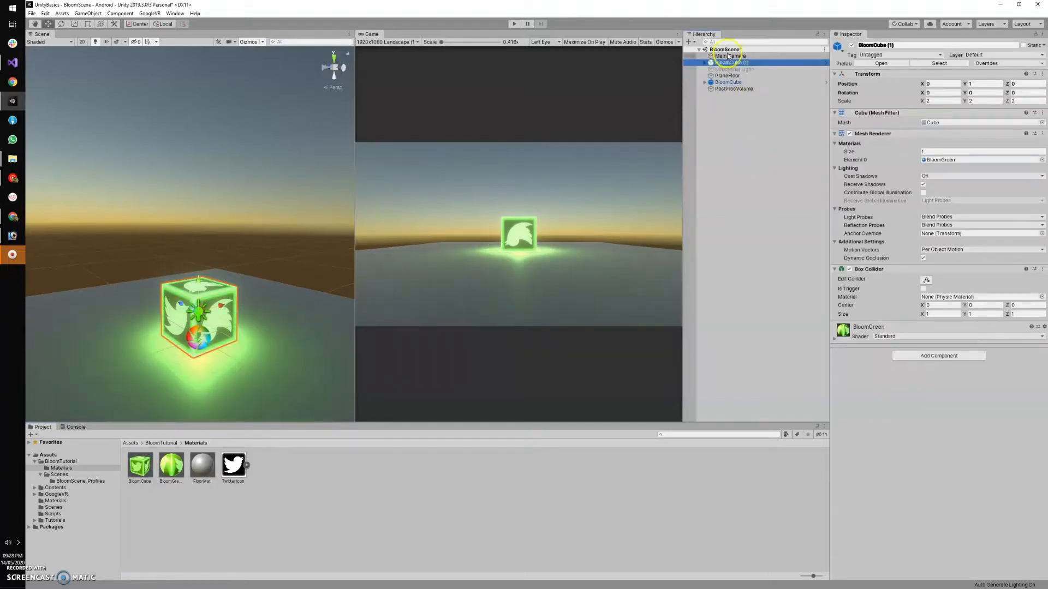
{"action": "left_click_drag", "start_coordinate": [725, 62], "coordinate": [711, 112]}
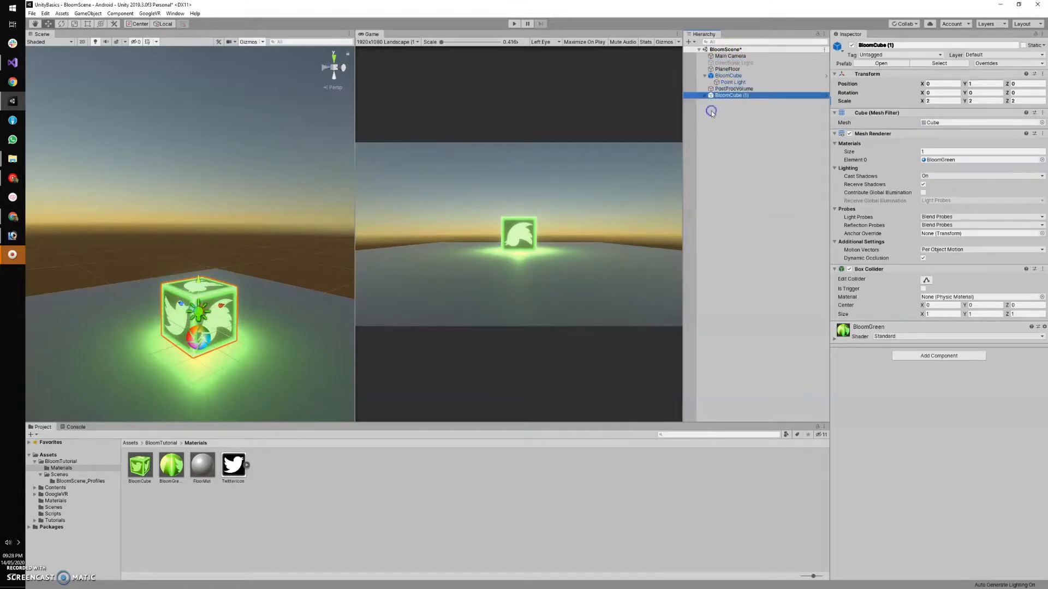
{"action": "left_click", "coordinate": [705, 76]}
{"action": "left_click", "coordinate": [727, 91]}
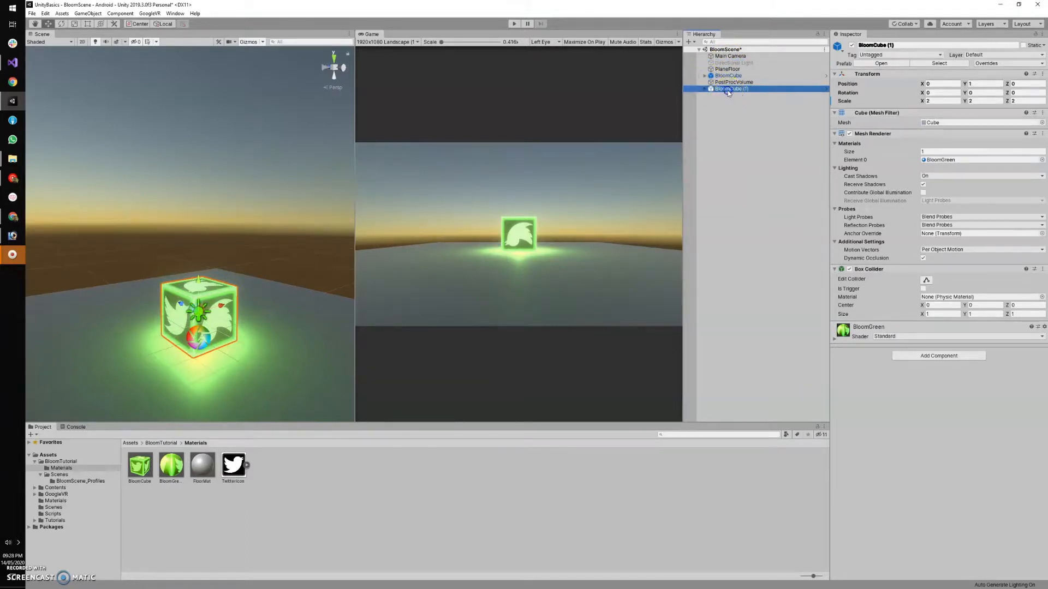
{"action": "left_click", "coordinate": [902, 44]}
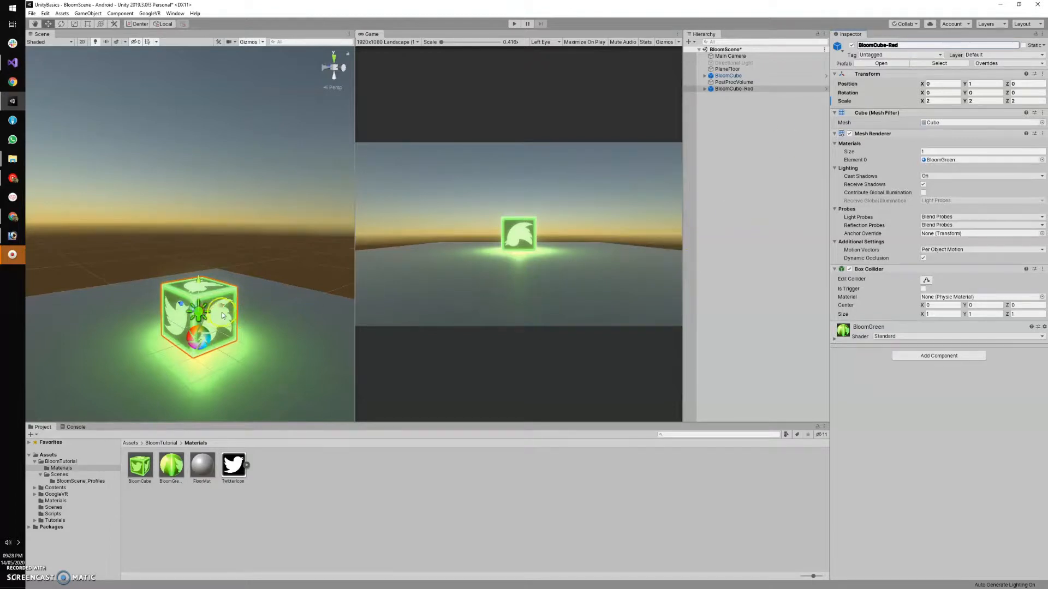
Step: Move BloomCube-Red away from the original cube to about X -5.29, Z 4.15 on the floor
{"action": "left_click_drag", "start_coordinate": [221, 306], "coordinate": [137, 339]}
{"action": "scroll", "coordinate": [136, 339], "scroll_direction": "down", "scroll_amount": 4}
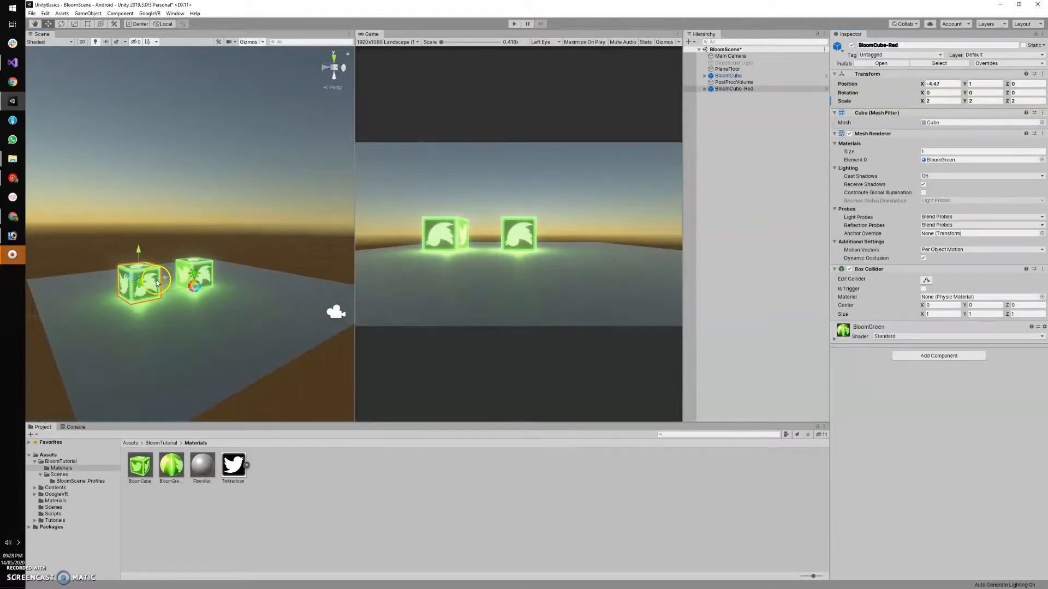
{"action": "mouse_move", "coordinate": [129, 281]}
{"action": "left_mouse_down"}
{"action": "mouse_move", "coordinate": [98, 267]}
{"action": "mouse_move", "coordinate": [148, 270]}
{"action": "mouse_move", "coordinate": [137, 272]}
{"action": "left_mouse_up"}
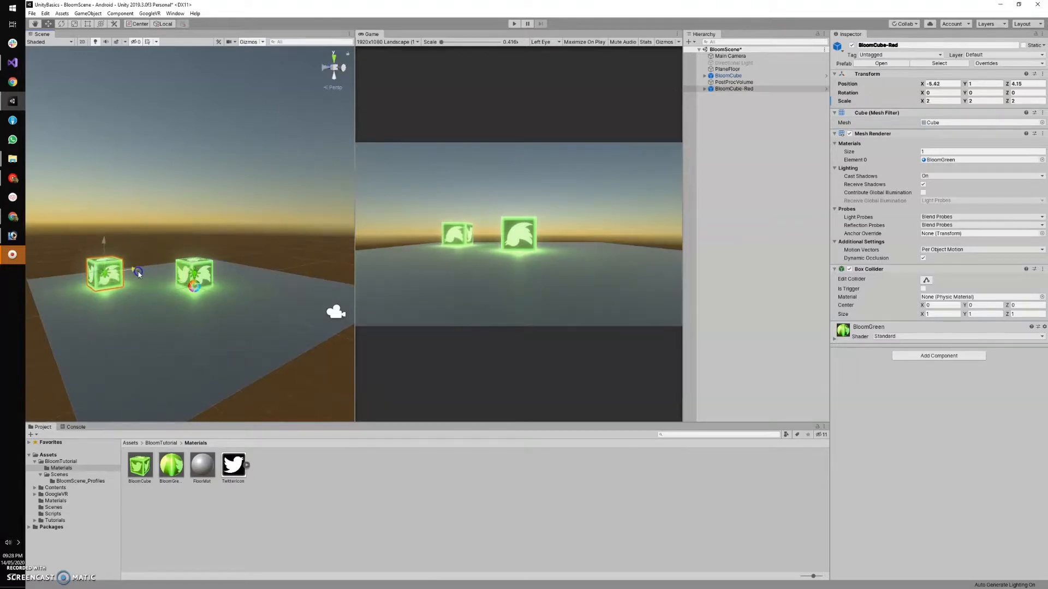
Step: Raise the Main Camera to a Y position of about 5.54 and tilt it down to an X rotation of about 34.8
{"action": "left_click", "coordinate": [731, 56]}
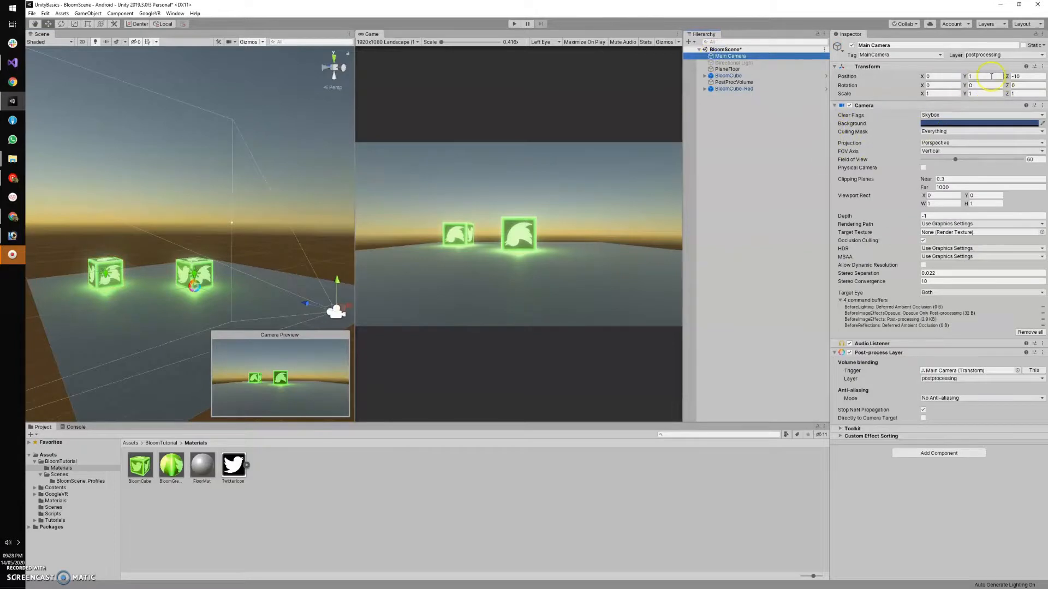
{"action": "left_click_drag", "start_coordinate": [966, 78], "coordinate": [1031, 94]}
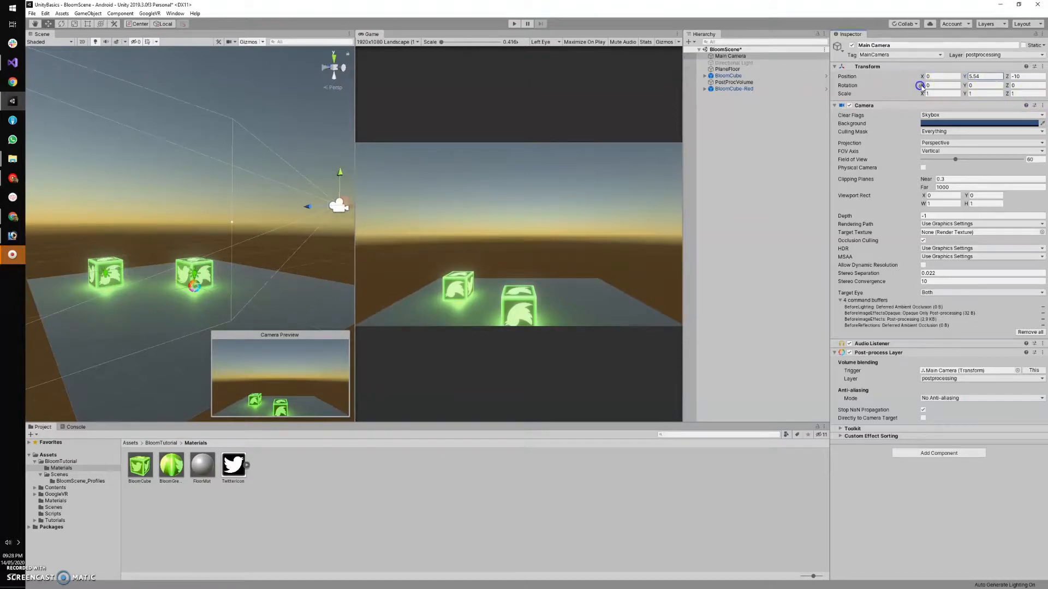
{"action": "left_click_drag", "start_coordinate": [920, 85], "coordinate": [346, 162]}
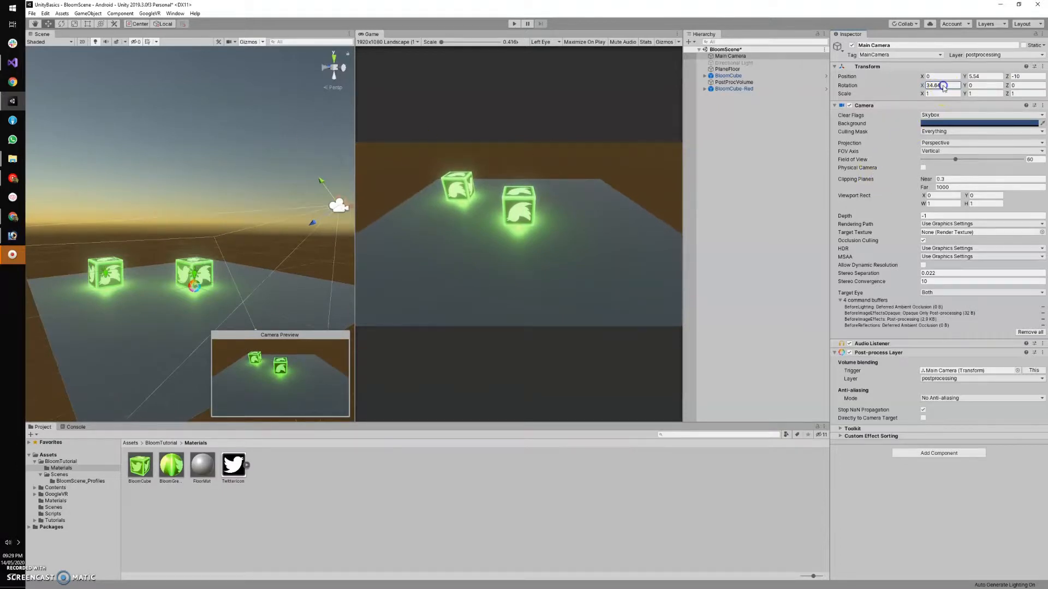
Step: Create a new material in BloomTutorial's Materials folder and name it BlommRed
{"action": "left_click", "coordinate": [729, 89]}
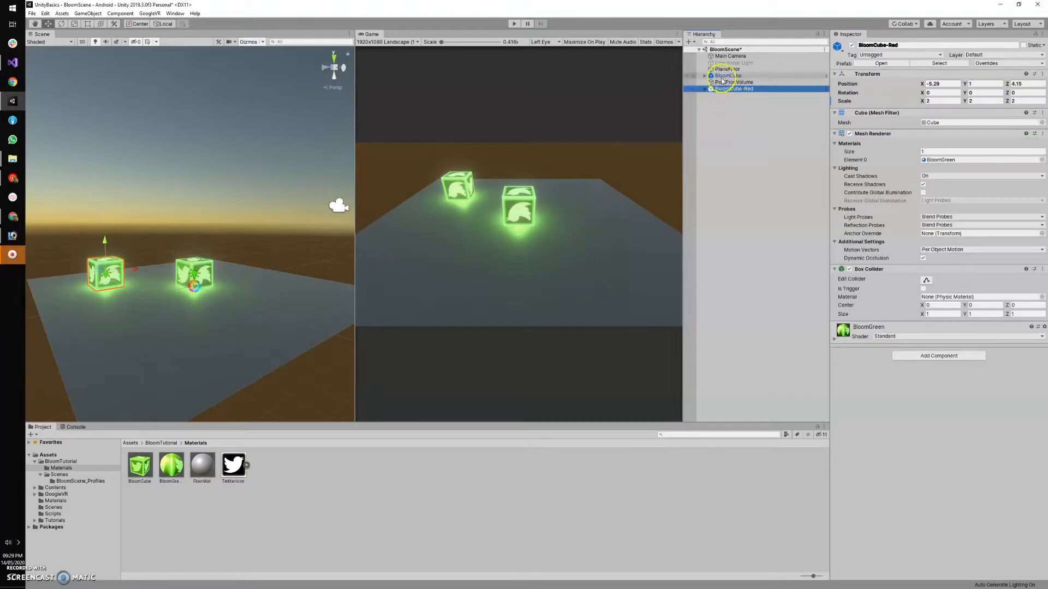
{"action": "left_click", "coordinate": [264, 498]}
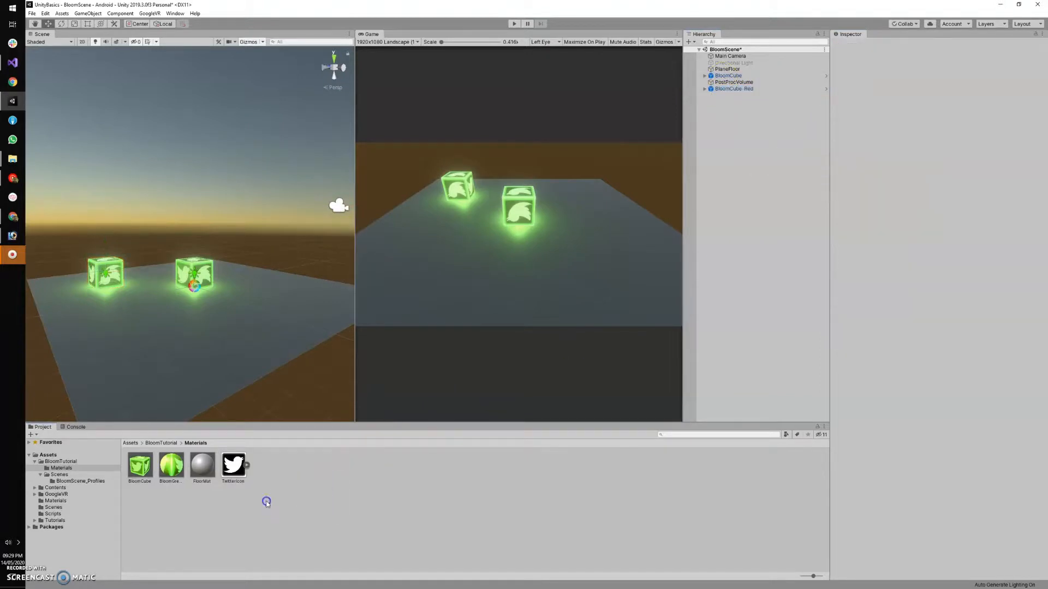
{"action": "right_click", "coordinate": [269, 495]}
{"action": "mouse_move", "coordinate": [311, 293]}
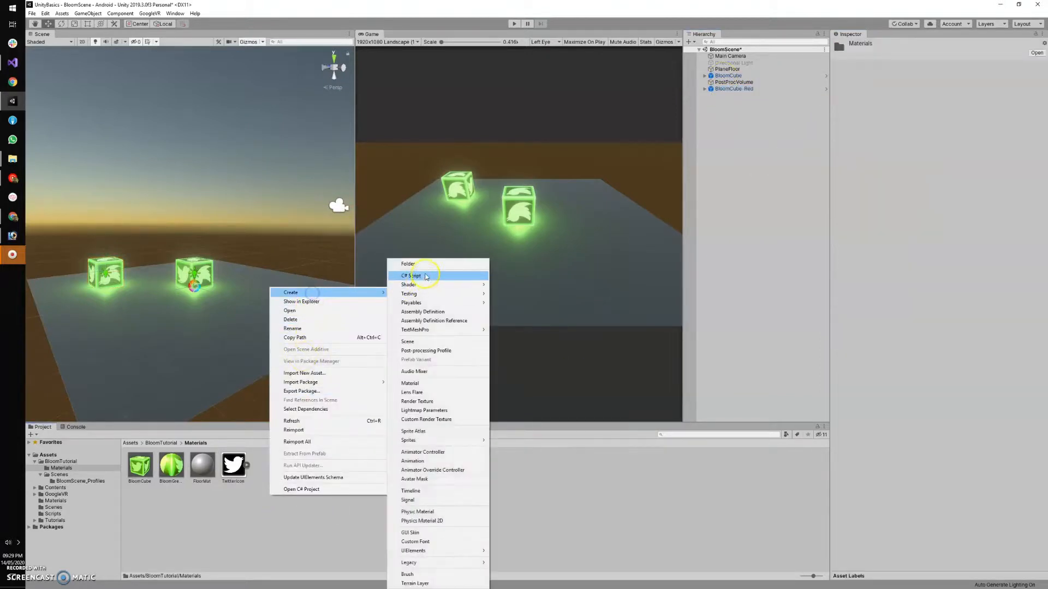
{"action": "left_click", "coordinate": [410, 384]}
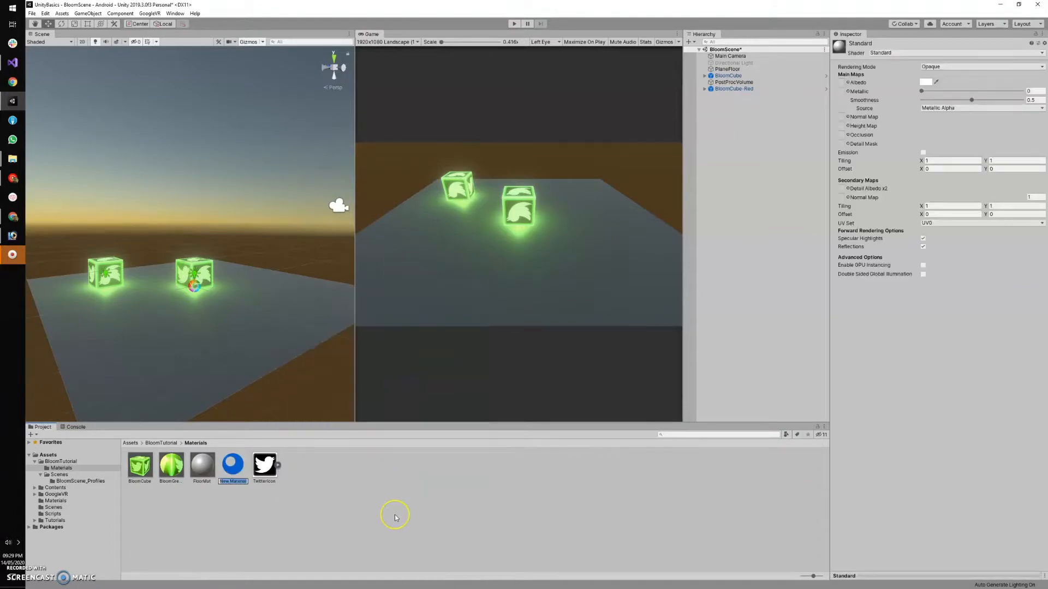
{"action": "type", "text": "BloomRed"}
{"action": "key", "text": "Return"}
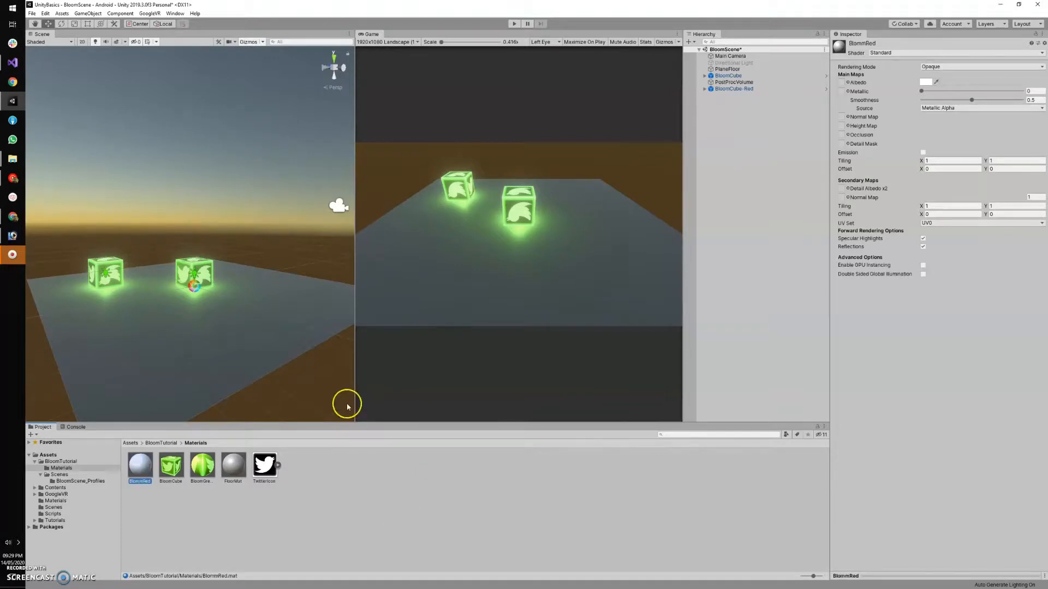
Step: Copy the material properties of the BloomGreen material
{"action": "left_click", "coordinate": [206, 473]}
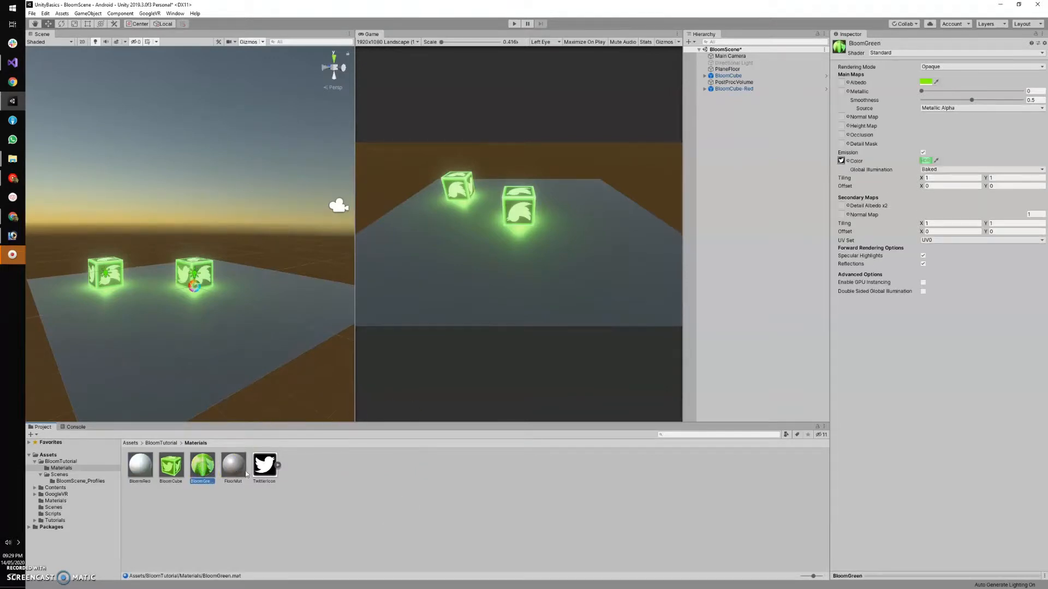
{"action": "left_click", "coordinate": [704, 479]}
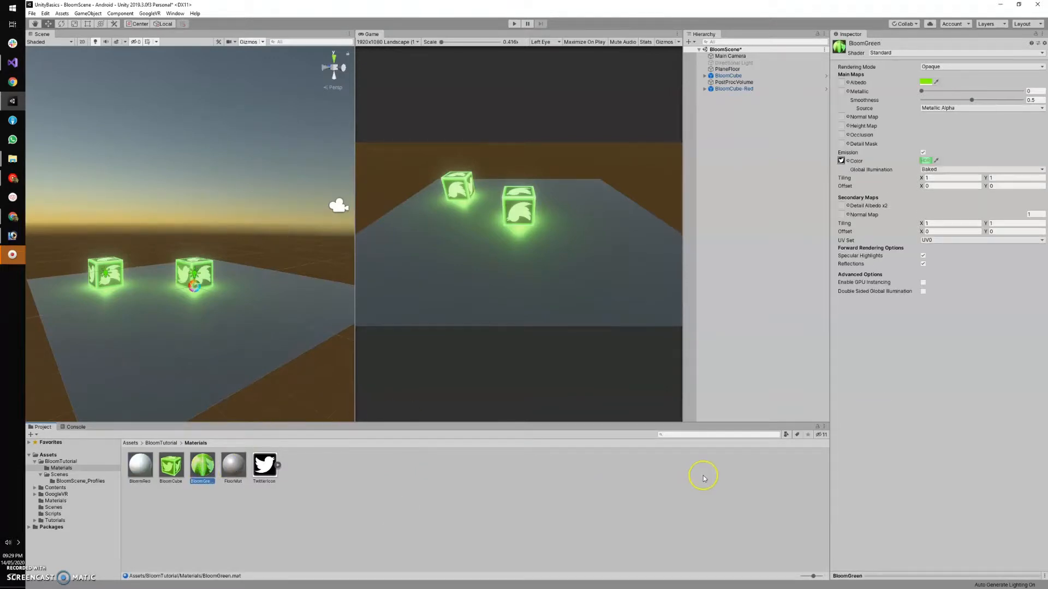
{"action": "left_click", "coordinate": [1044, 44]}
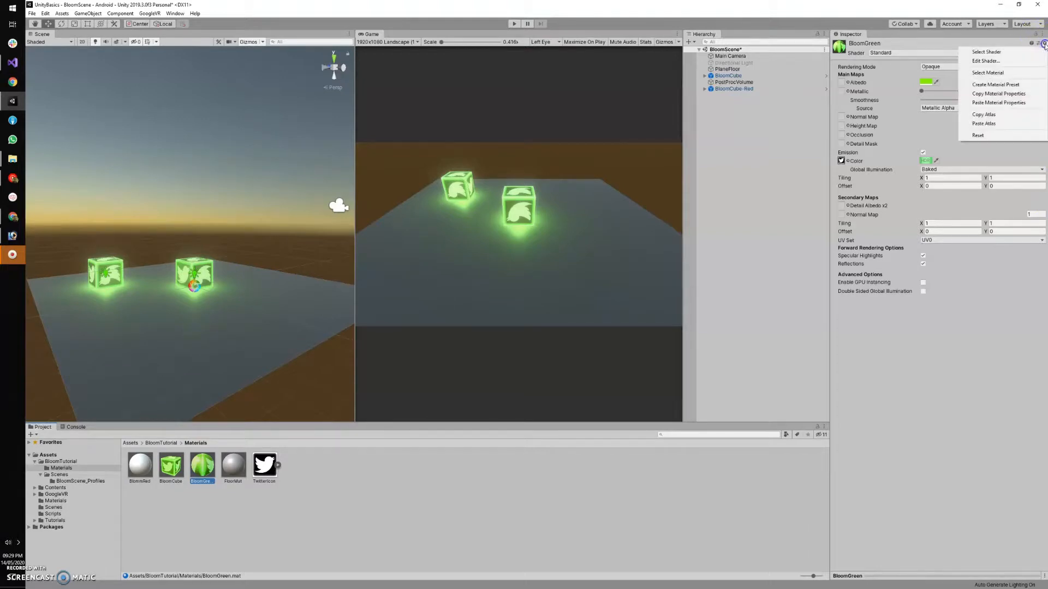
{"action": "left_click", "coordinate": [1012, 95]}
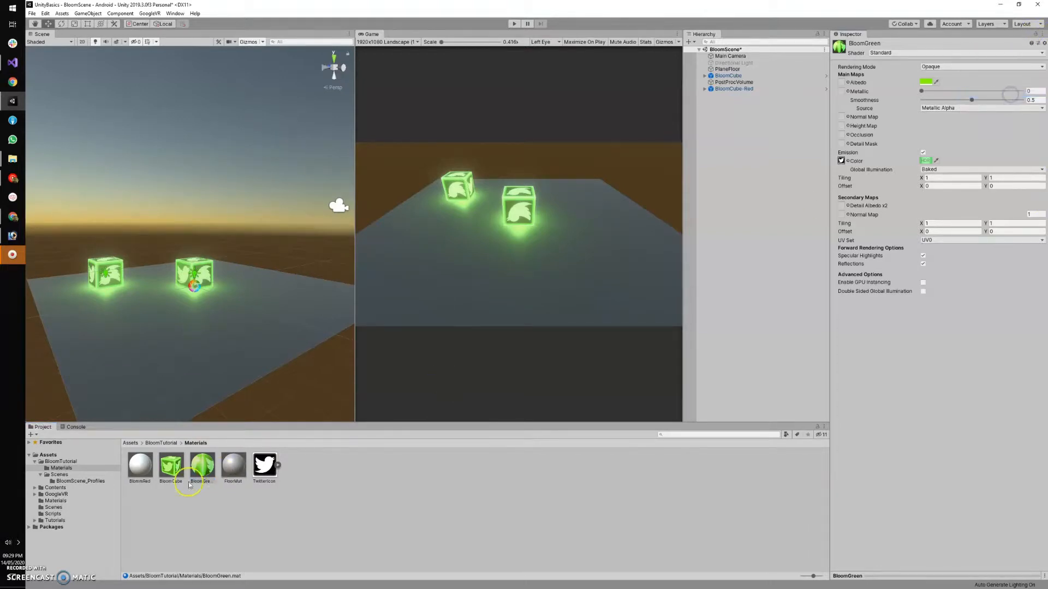
Step: Paste the copied material properties onto the BlommRed material and enable its Emission
{"action": "left_click", "coordinate": [140, 467]}
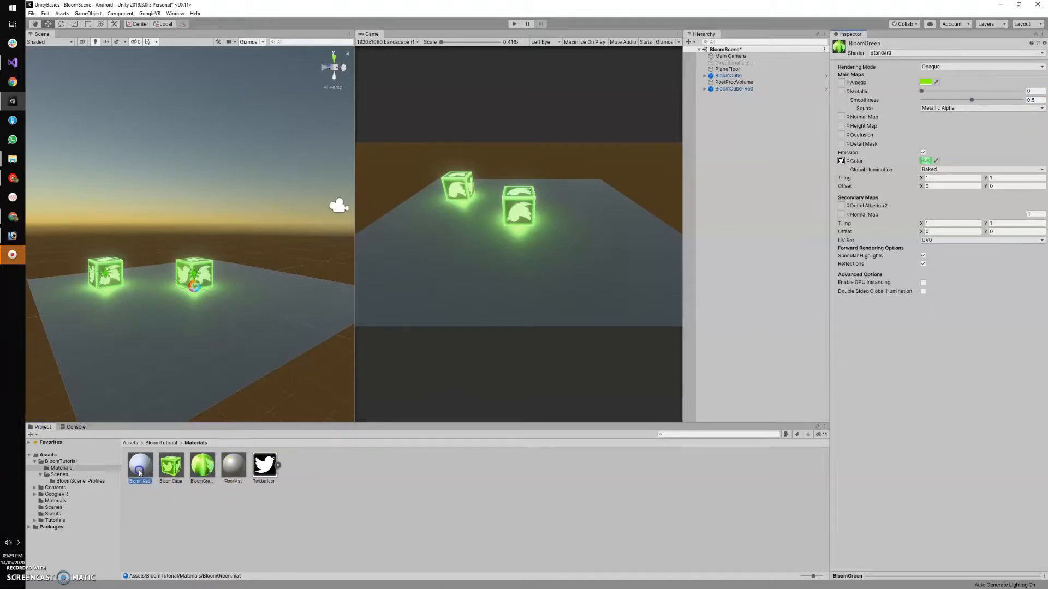
{"action": "left_click", "coordinate": [1044, 44]}
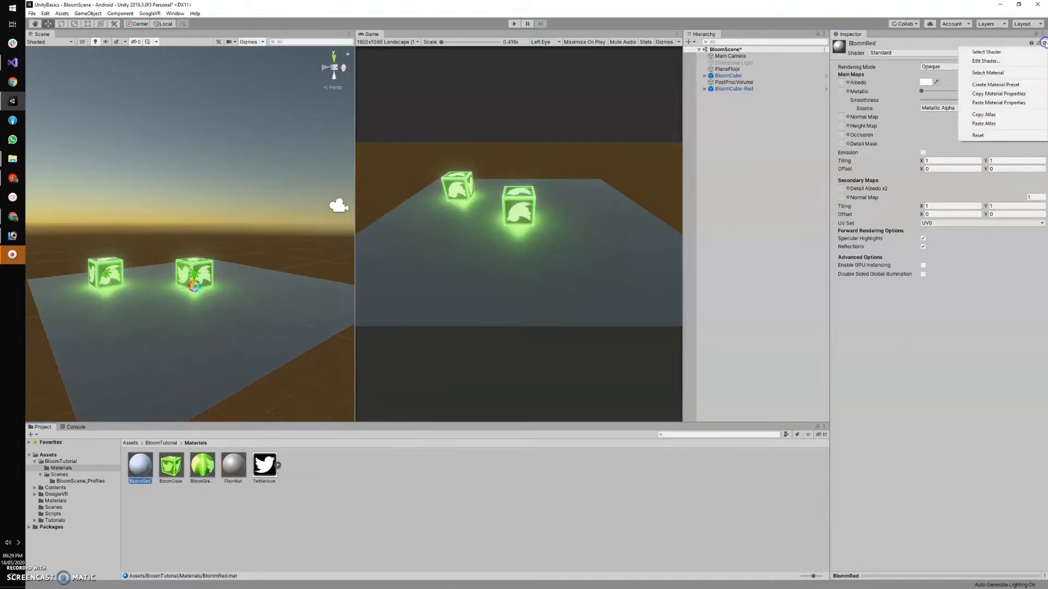
{"action": "left_click", "coordinate": [1005, 103]}
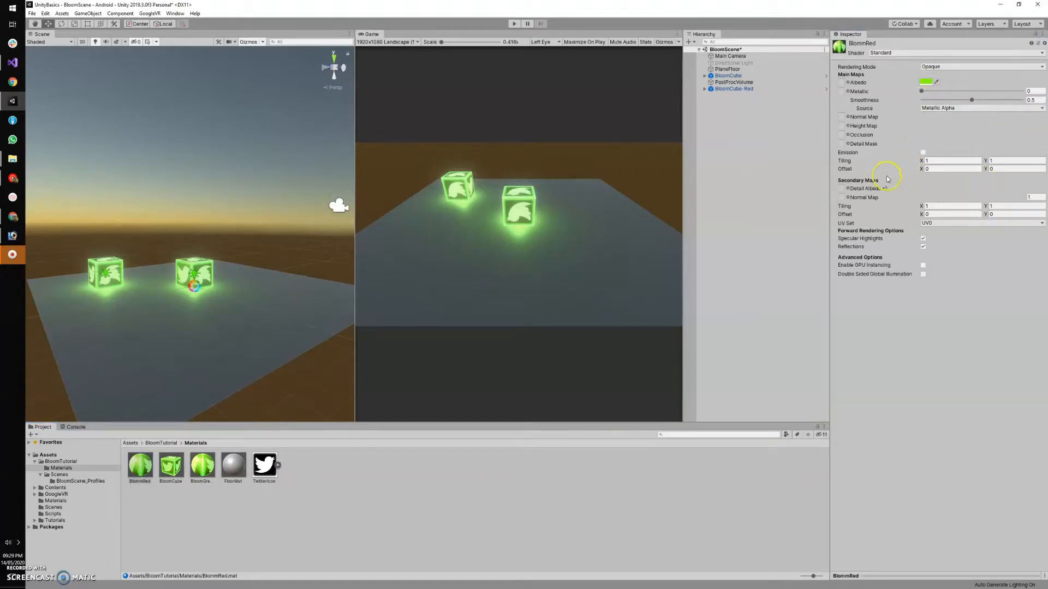
{"action": "left_click", "coordinate": [923, 153]}
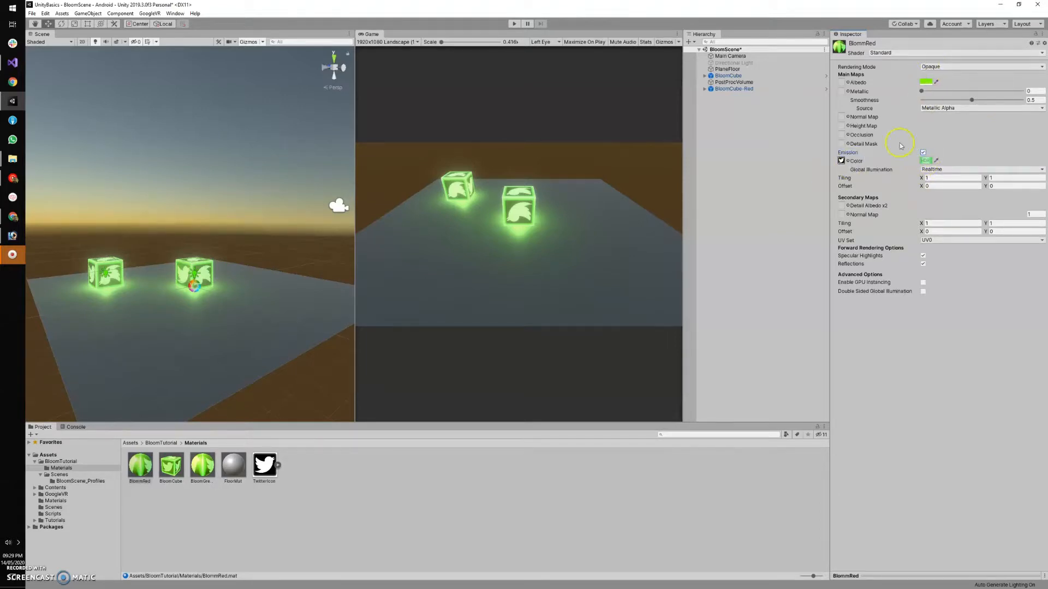
Step: Set BlommRed's albedo to orange (FF950D) and copy that colour into its emission colour
{"action": "left_click", "coordinate": [926, 82]}
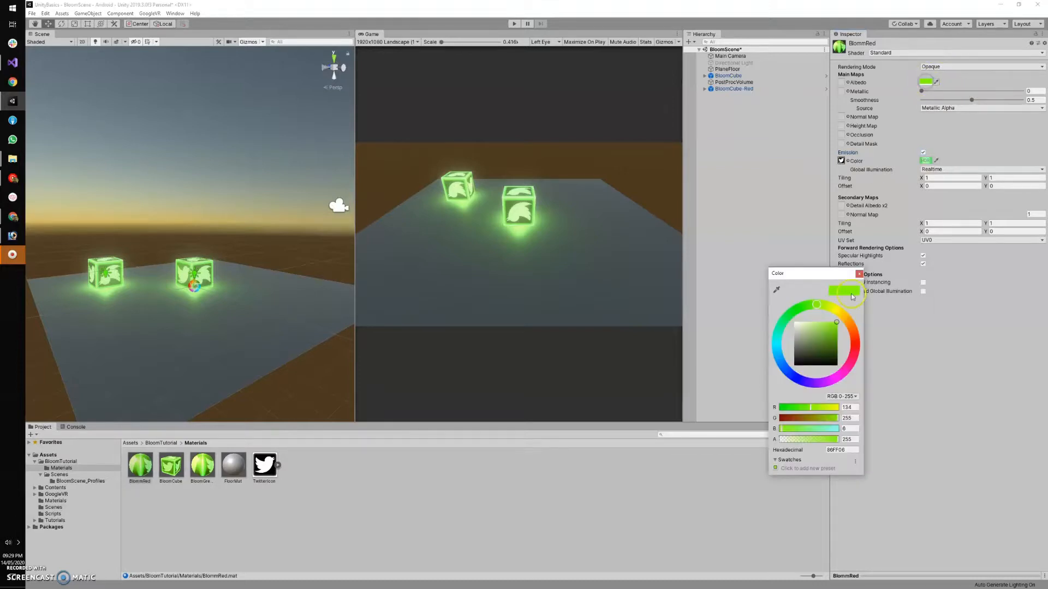
{"action": "mouse_move", "coordinate": [849, 335]}
{"action": "left_mouse_down"}
{"action": "mouse_move", "coordinate": [854, 324]}
{"action": "mouse_move", "coordinate": [835, 322]}
{"action": "left_mouse_up"}
{"action": "left_click", "coordinate": [859, 274]}
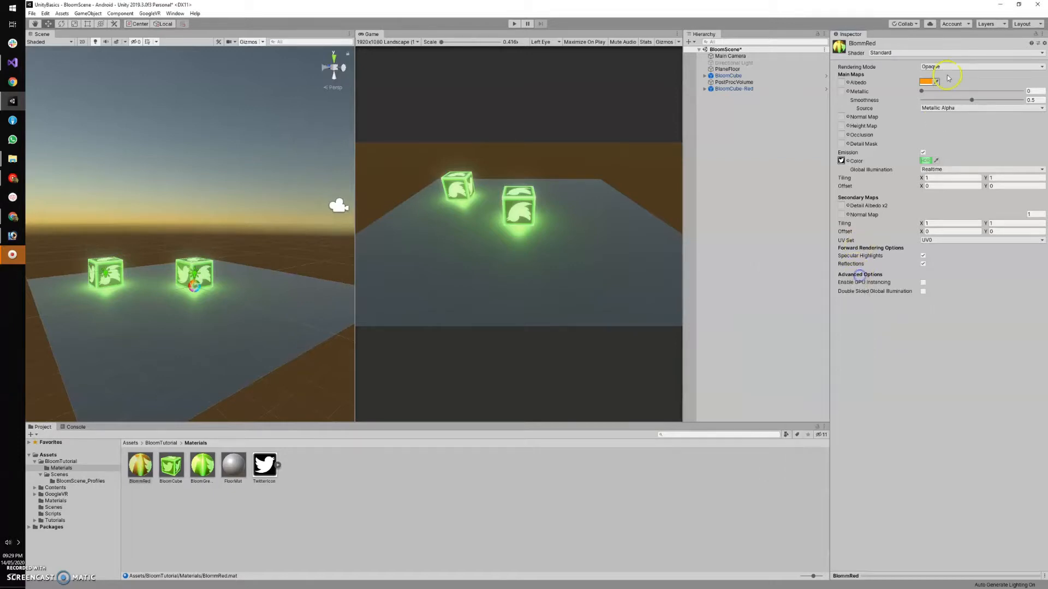
{"action": "right_click", "coordinate": [923, 85]}
{"action": "left_click", "coordinate": [933, 93]}
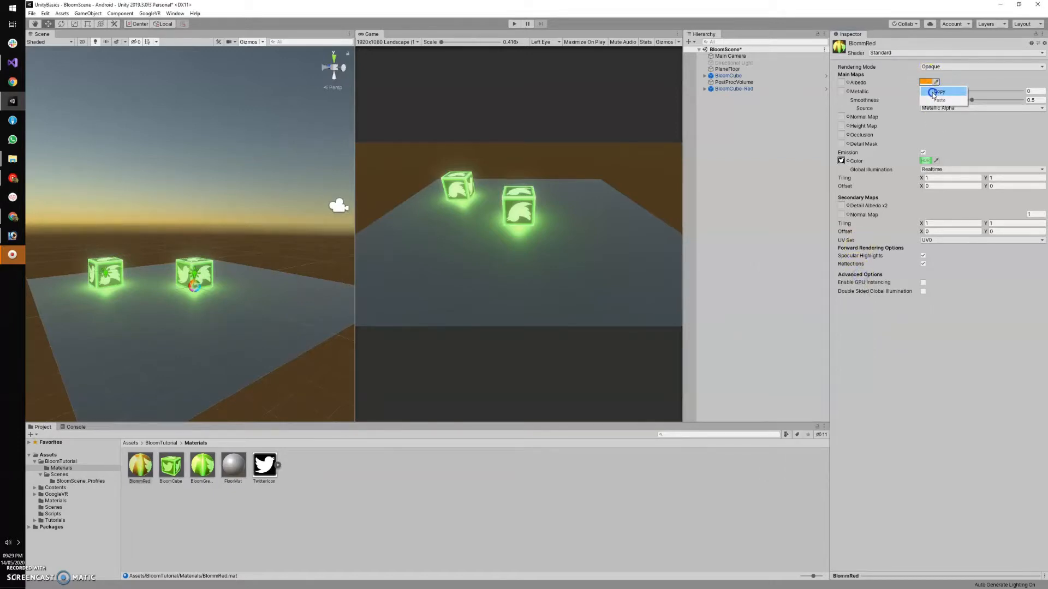
{"action": "right_click", "coordinate": [926, 160]}
{"action": "left_click", "coordinate": [933, 178]}
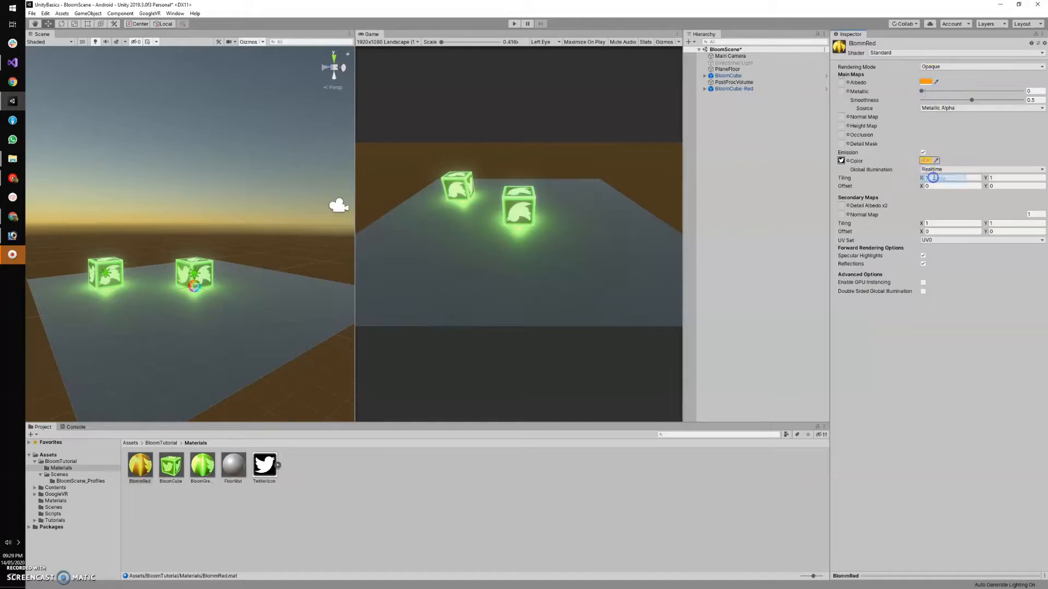
Step: Set the intensity of BlommRed's HDR emission colour to 1.5
{"action": "left_click", "coordinate": [928, 161]}
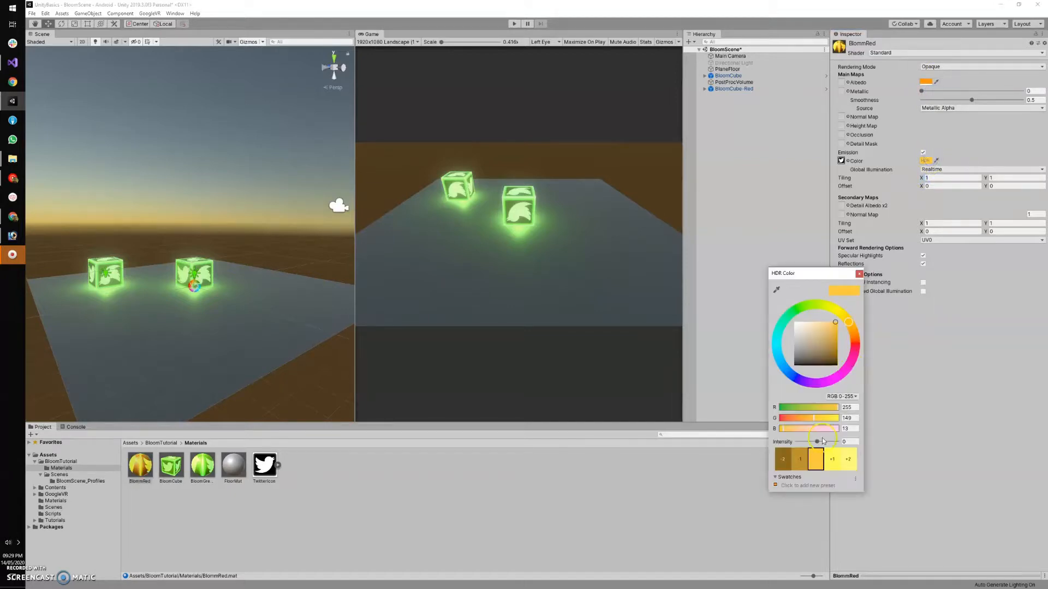
{"action": "mouse_move", "coordinate": [837, 410]}
{"action": "left_mouse_down"}
{"action": "mouse_move", "coordinate": [829, 410]}
{"action": "mouse_move", "coordinate": [849, 402]}
{"action": "left_mouse_up"}
{"action": "left_click", "coordinate": [853, 442]}
{"action": "type", "text": "1.5"}
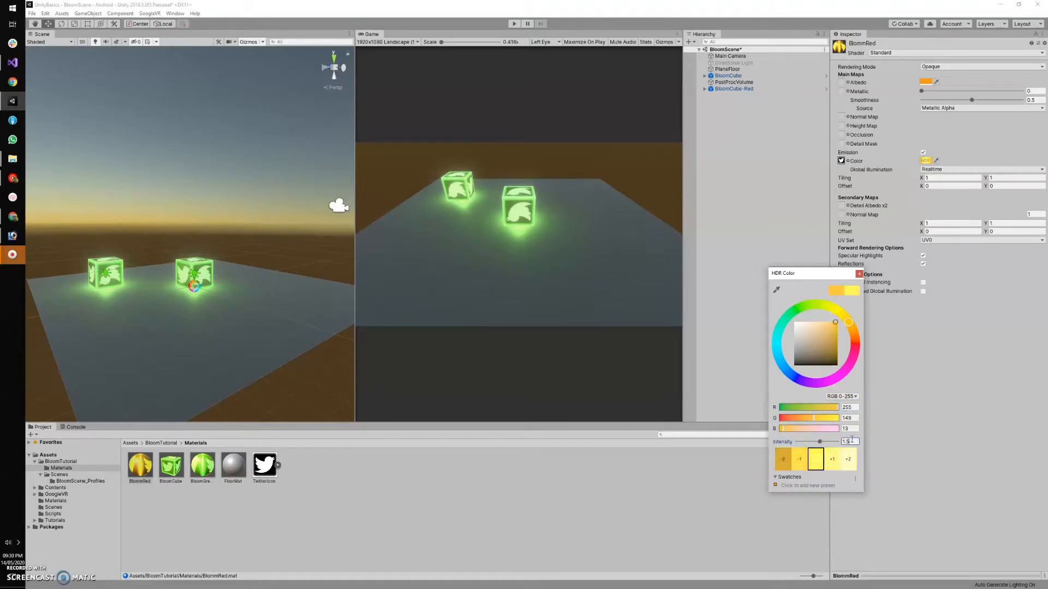
{"action": "left_click", "coordinate": [866, 204]}
{"action": "left_click", "coordinate": [859, 274]}
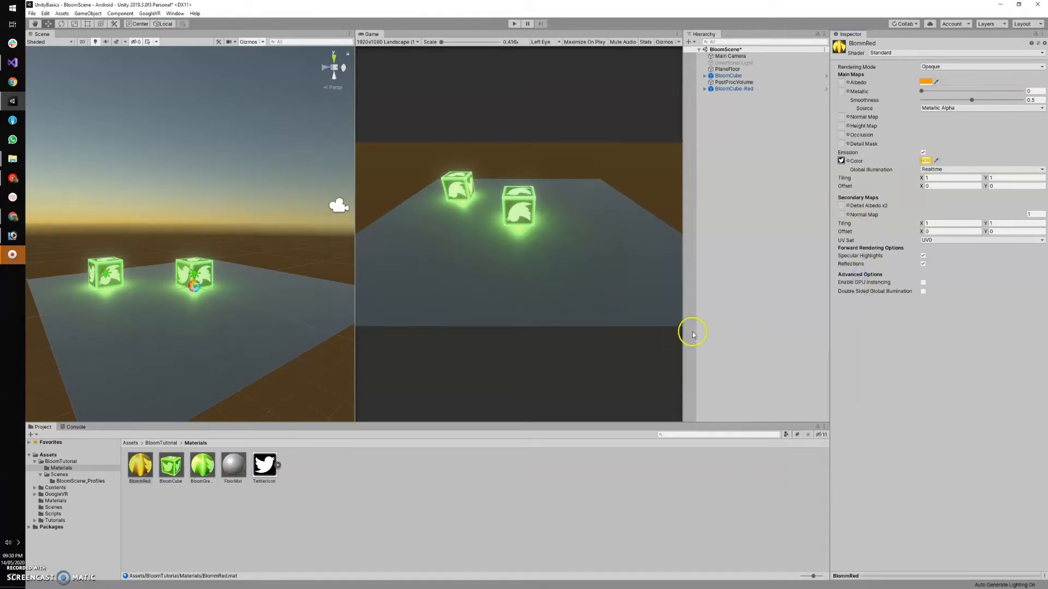
Step: Apply the BlommRed material to BloomCube-Red in the scene
{"action": "left_click", "coordinate": [140, 472]}
{"action": "left_click_drag", "start_coordinate": [140, 474], "coordinate": [108, 277]}
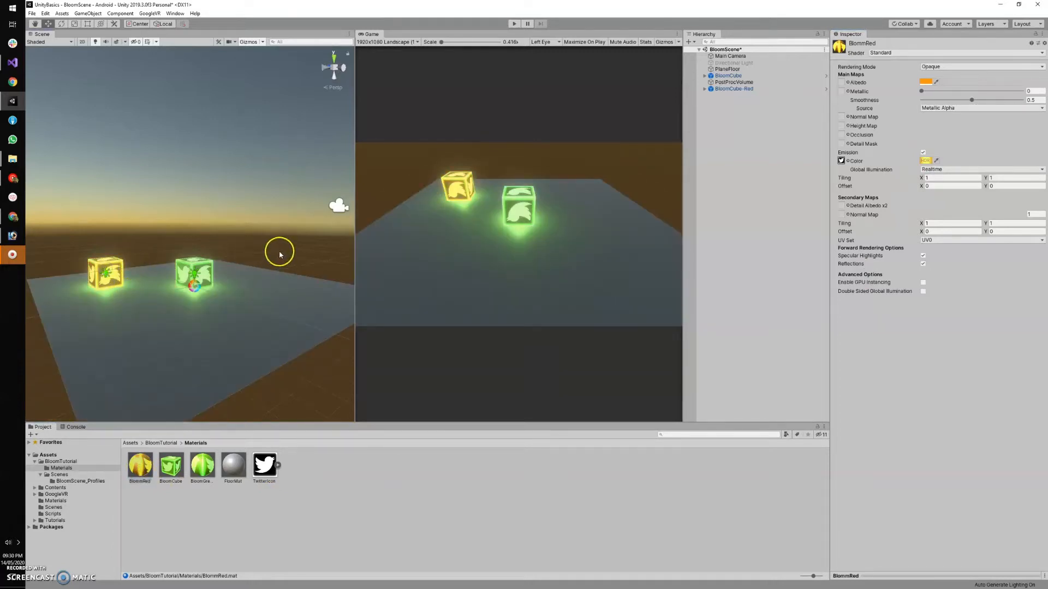
{"action": "mouse_move", "coordinate": [155, 241]}
{"action": "left_mouse_down", "text": "alt"}
{"action": "mouse_move", "coordinate": [174, 228]}
{"action": "mouse_move", "coordinate": [157, 227]}
{"action": "left_mouse_up", "text": "alt"}
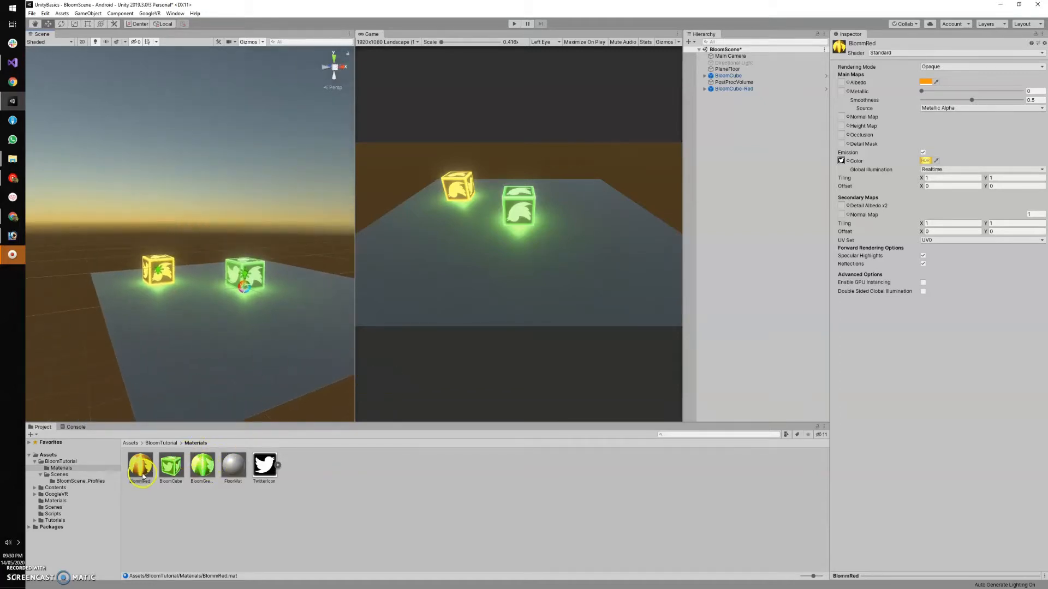
Step: Change BlommRed's albedo colour to red (FF170B)
{"action": "left_click", "coordinate": [929, 83]}
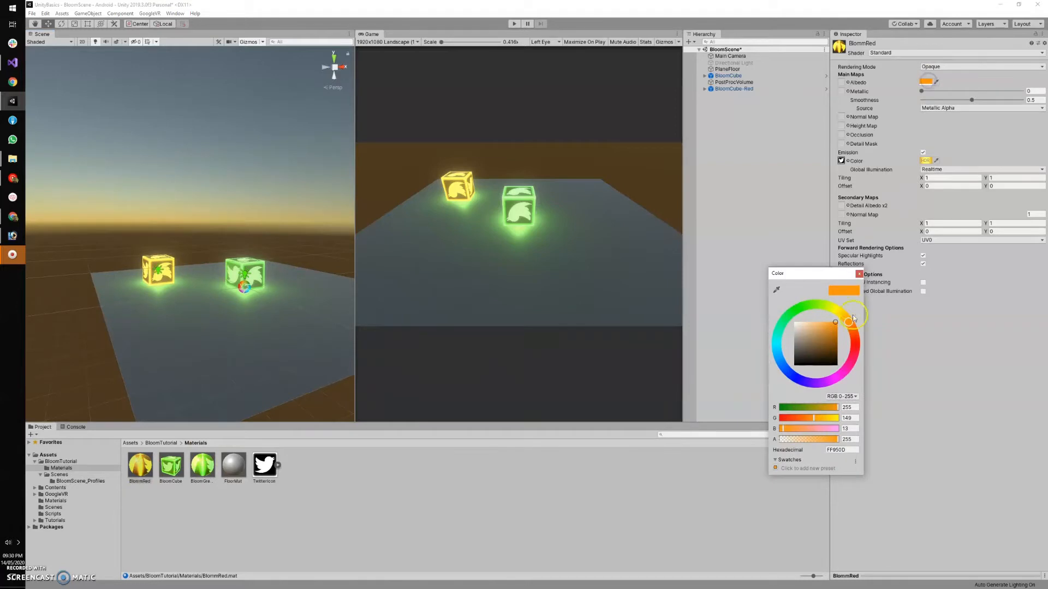
{"action": "left_click_drag", "start_coordinate": [854, 327], "coordinate": [841, 321]}
{"action": "left_click", "coordinate": [832, 335]}
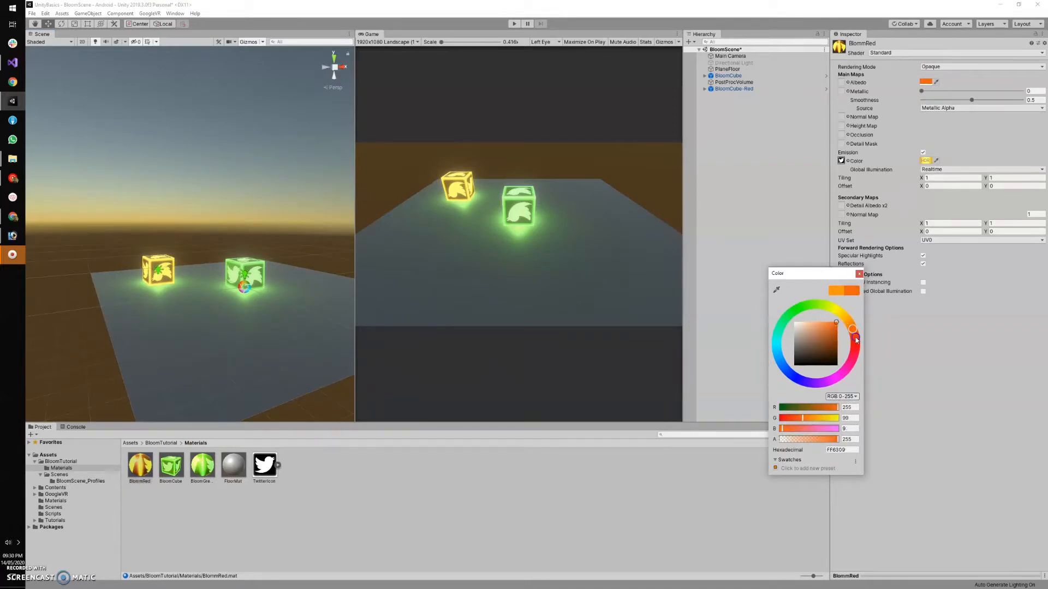
{"action": "left_click", "coordinate": [857, 342]}
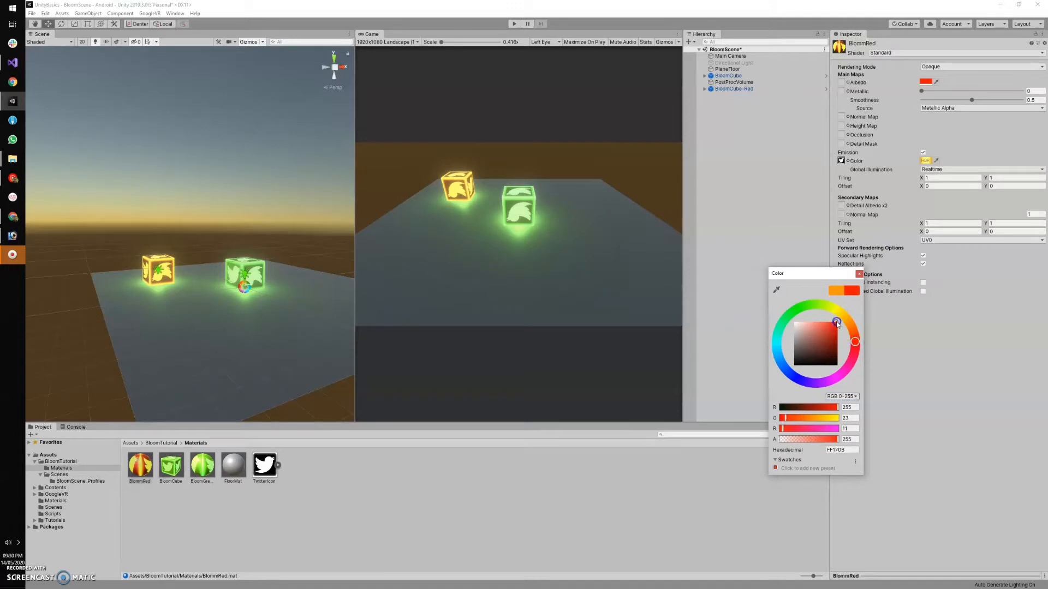
{"action": "left_click", "coordinate": [859, 274]}
Step: Shift BlommRed's emission colour to a deeper orange, about RGB 191, 66, 10, with an intensity of 1.5
{"action": "left_click", "coordinate": [925, 160]}
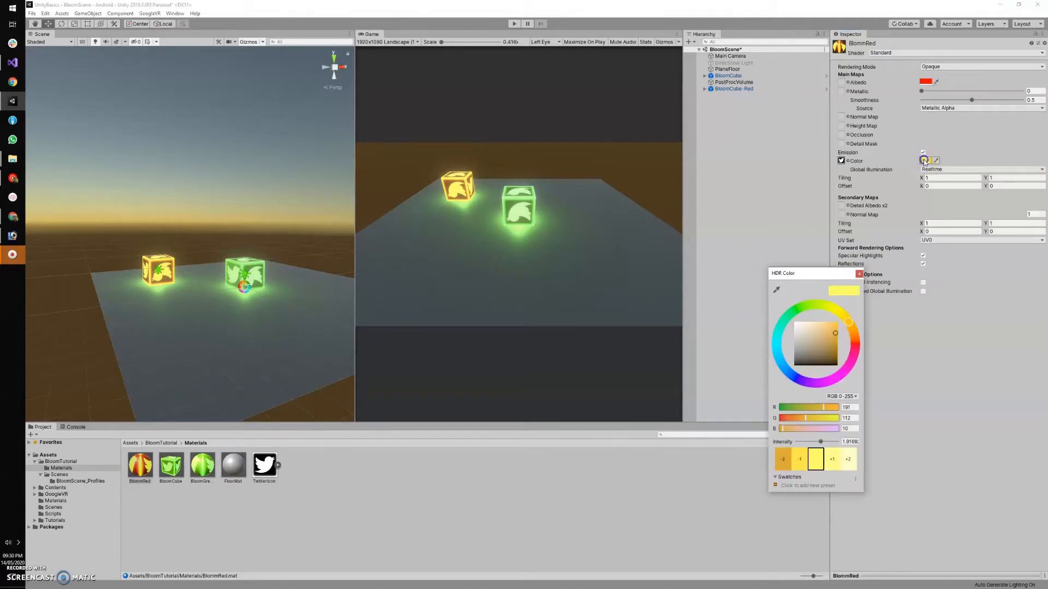
{"action": "left_click_drag", "start_coordinate": [853, 326], "coordinate": [858, 341]}
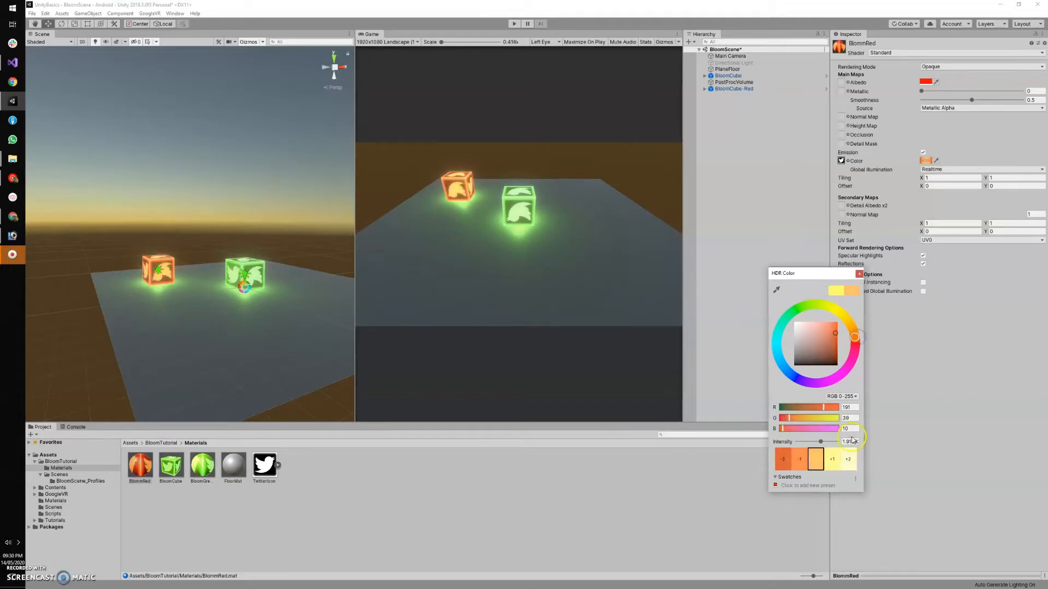
{"action": "type", "text": "1.5"}
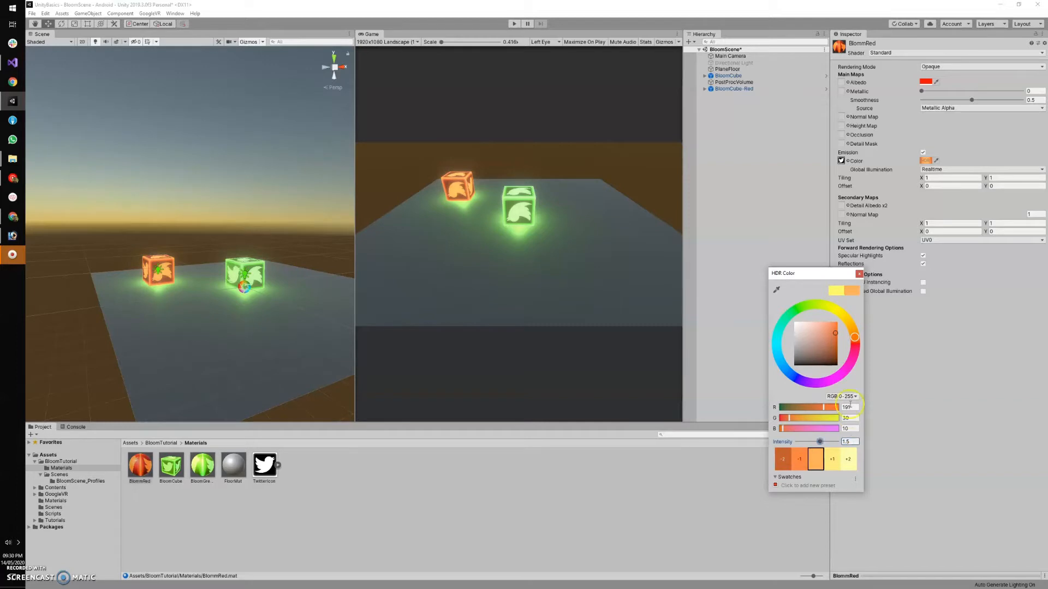
{"action": "left_click_drag", "start_coordinate": [858, 350], "coordinate": [861, 332]}
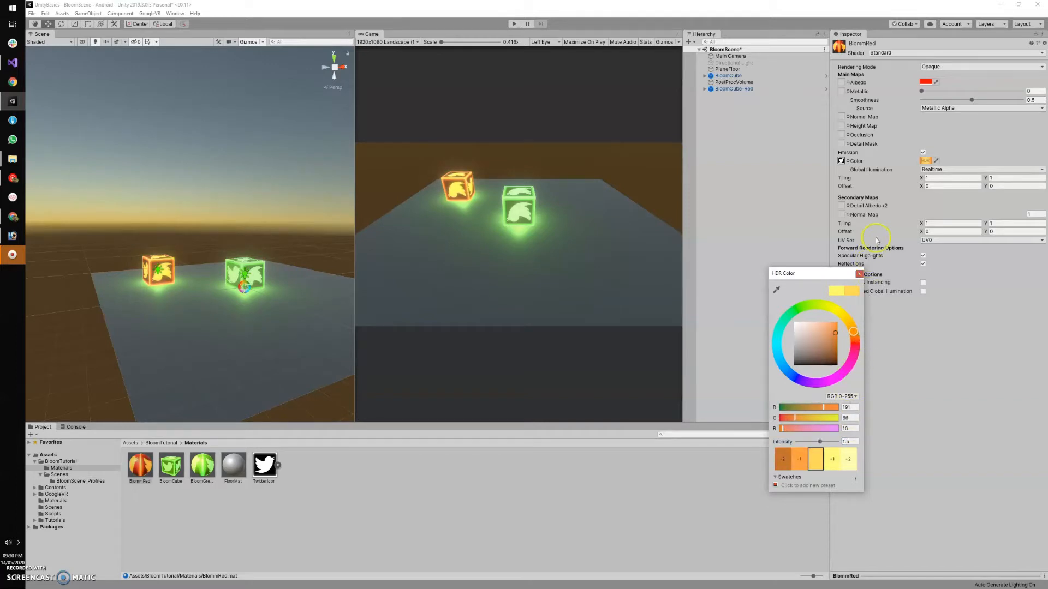
{"action": "left_click", "coordinate": [859, 273]}
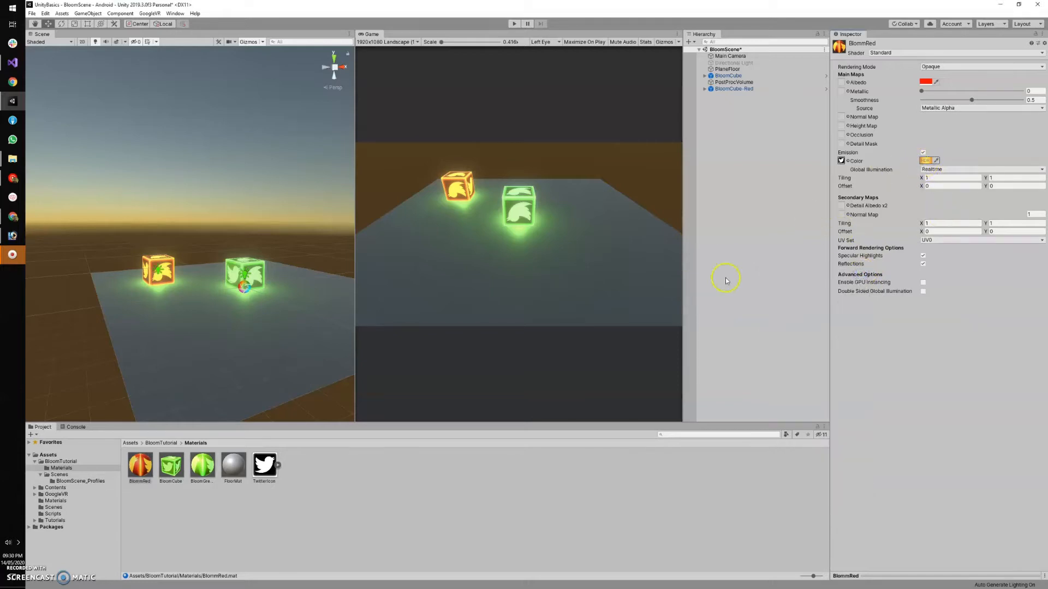
Step: Set the colour of BloomCube-Red's child Point Light to orange (about FF7500) and save the scene
{"action": "left_click", "coordinate": [704, 89]}
{"action": "left_click", "coordinate": [732, 96]}
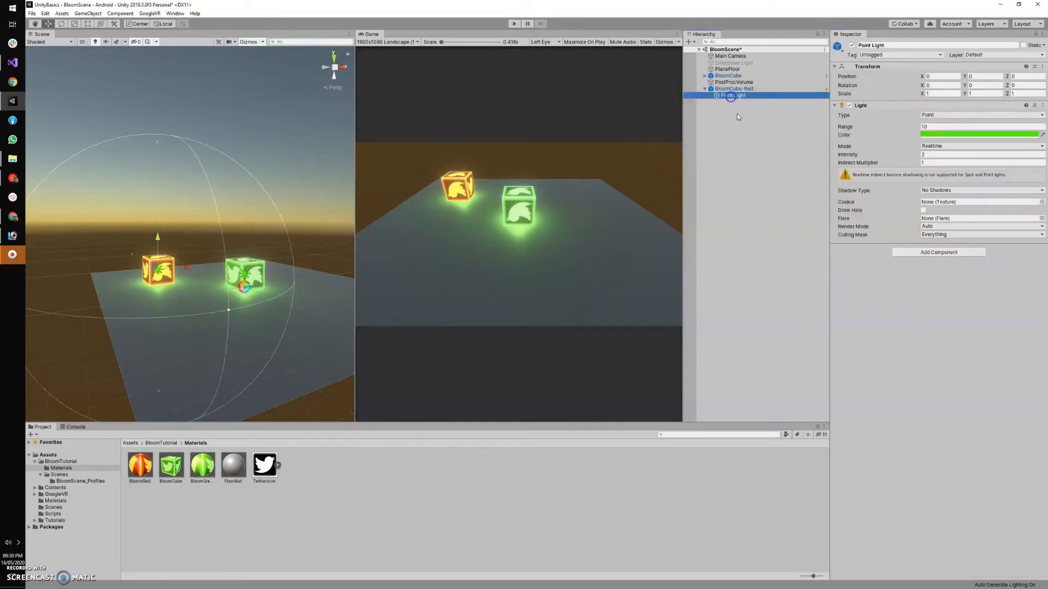
{"action": "left_click", "coordinate": [933, 142]}
{"action": "left_click", "coordinate": [854, 334]}
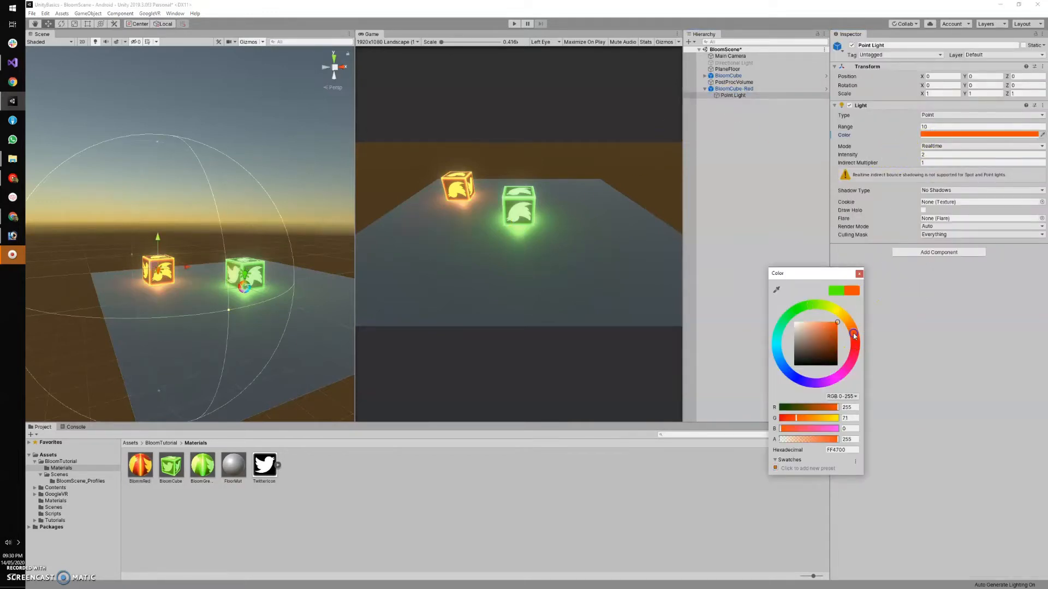
{"action": "mouse_move", "coordinate": [854, 330]}
{"action": "left_mouse_down"}
{"action": "mouse_move", "coordinate": [868, 344]}
{"action": "mouse_move", "coordinate": [858, 324]}
{"action": "left_mouse_up"}
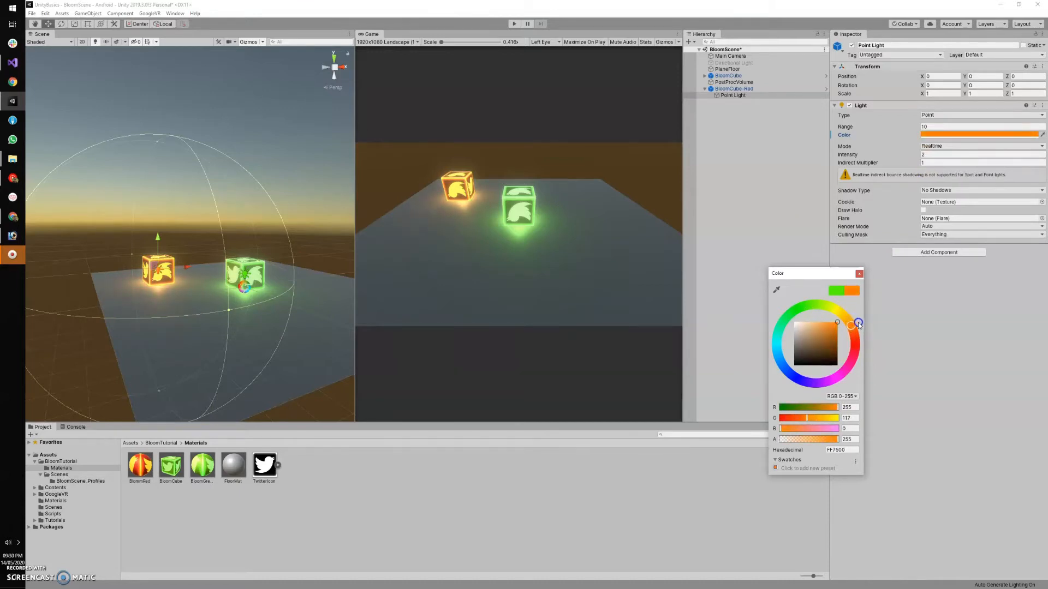
{"action": "left_click", "coordinate": [859, 274]}
{"action": "key", "text": "ctrl+s"}
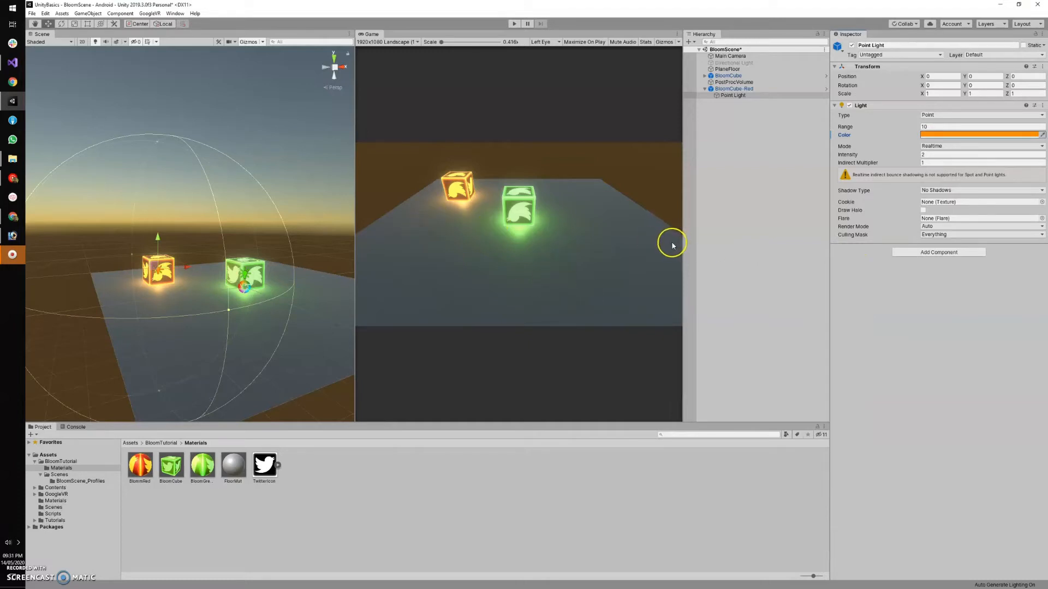
Step: Enlarge the Game view and briefly play the scene to preview both glowing cubes
{"action": "left_click_drag", "start_coordinate": [353, 208], "coordinate": [301, 208]}
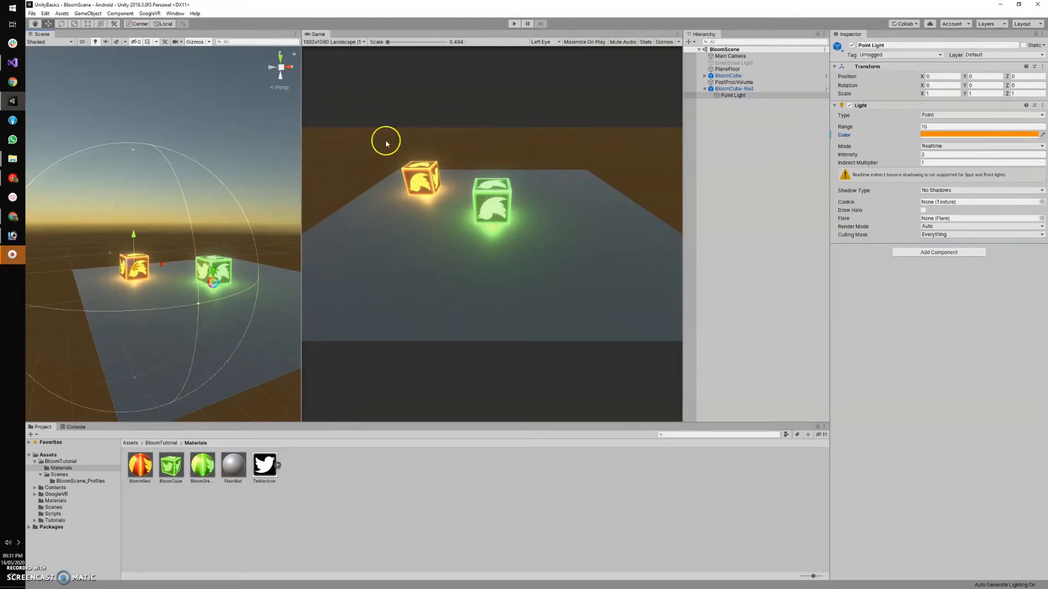
{"action": "left_click_drag", "start_coordinate": [301, 185], "coordinate": [51, 205]}
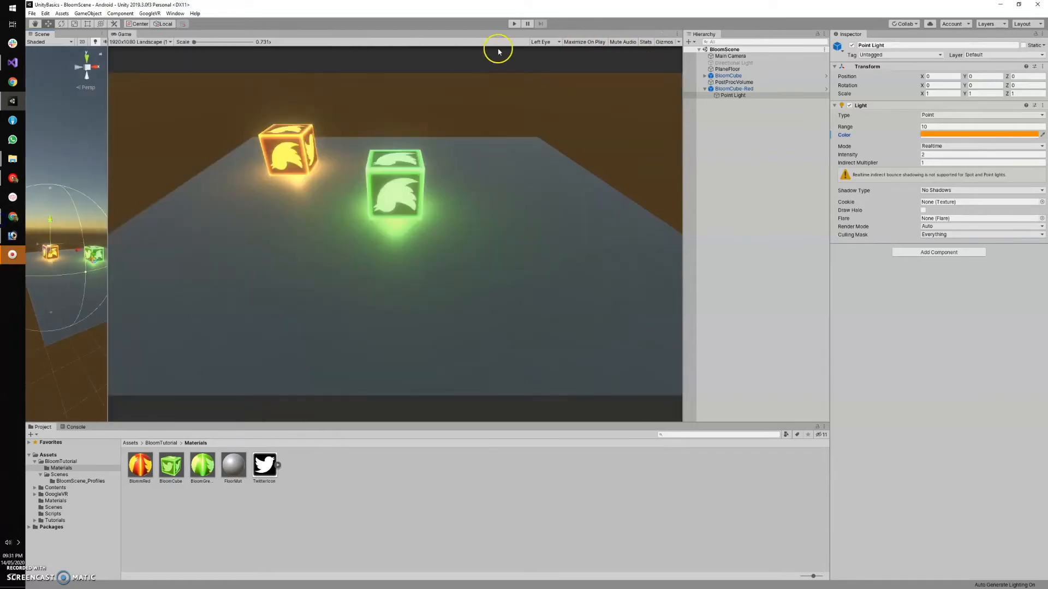
{"action": "left_click", "coordinate": [514, 23]}
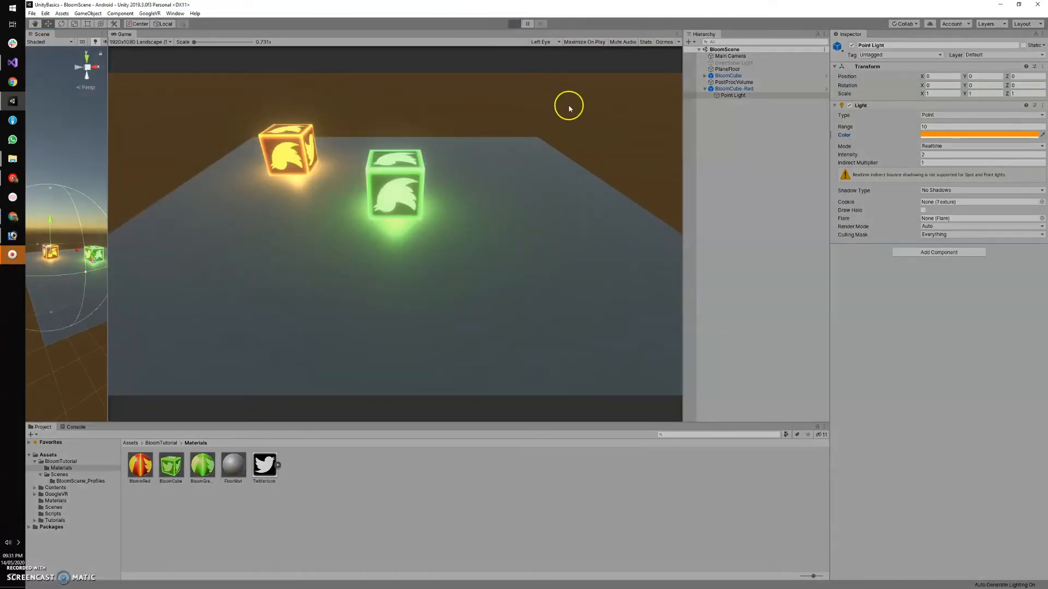
{"action": "left_click", "coordinate": [513, 23]}
Step: Add the Move Cube script component to BloomCube-Red
{"action": "left_click", "coordinate": [707, 88]}
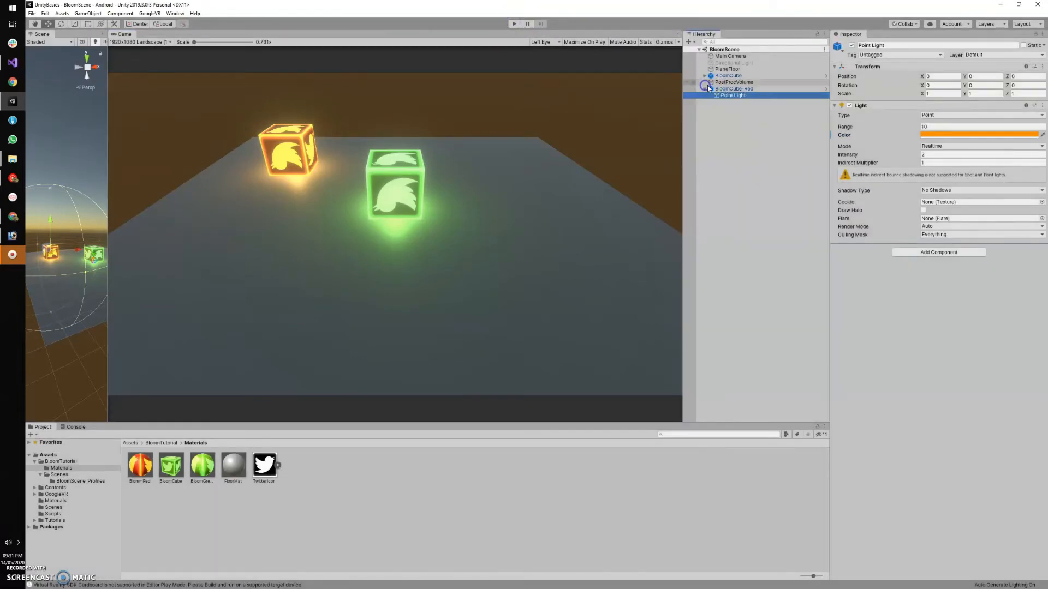
{"action": "left_click", "coordinate": [705, 88]}
{"action": "left_click", "coordinate": [725, 89]}
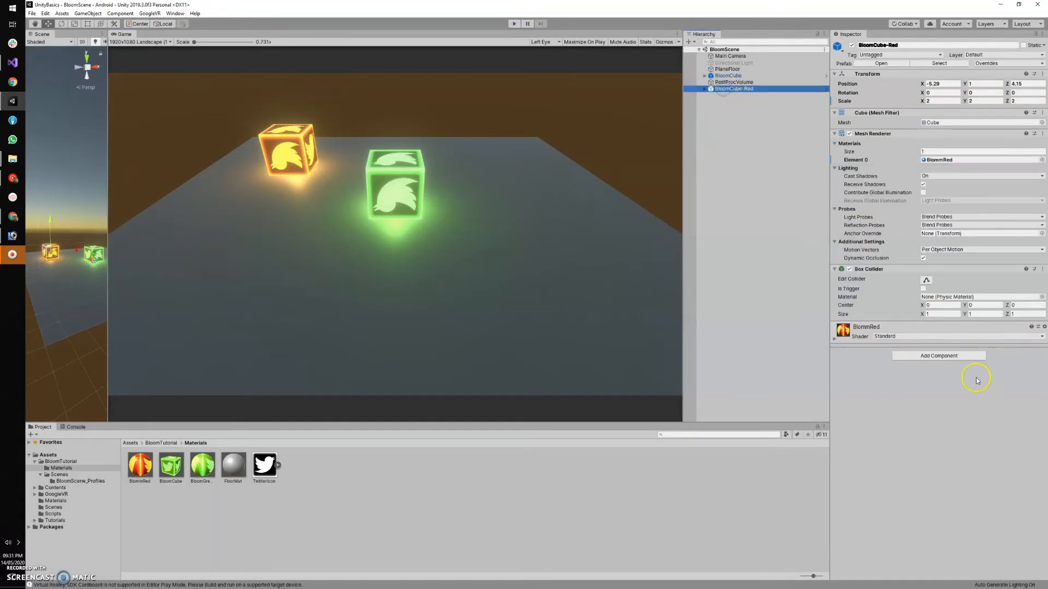
{"action": "left_click", "coordinate": [932, 357]}
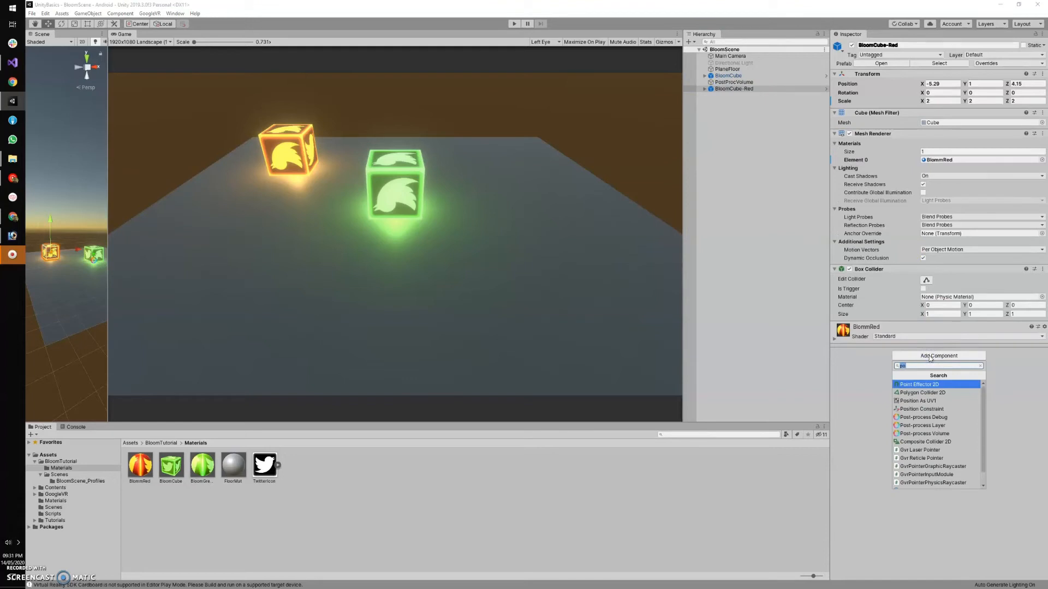
{"action": "type", "text": "Move"}
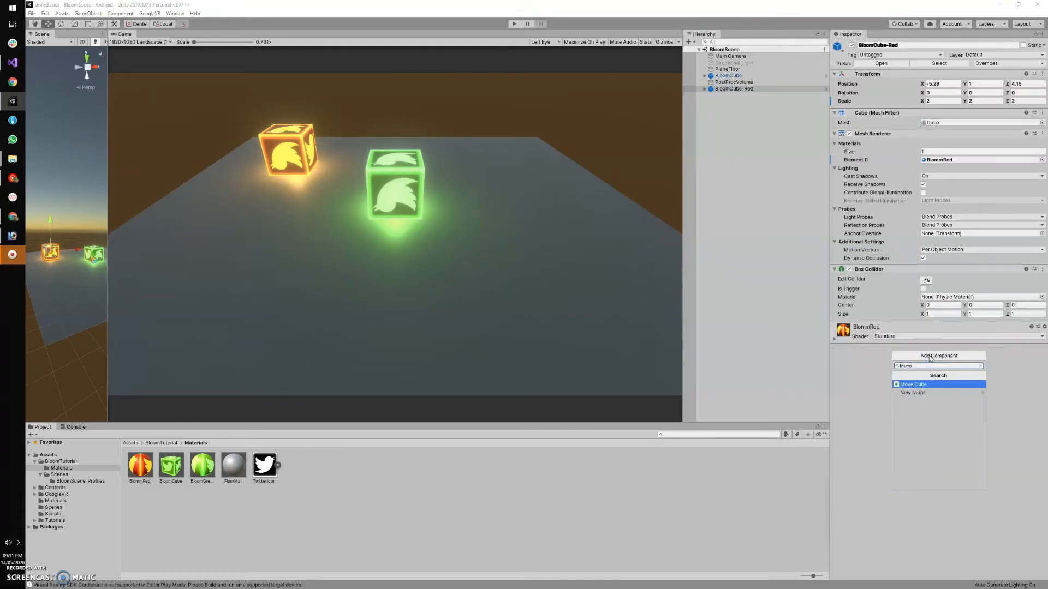
{"action": "key", "text": "Return"}
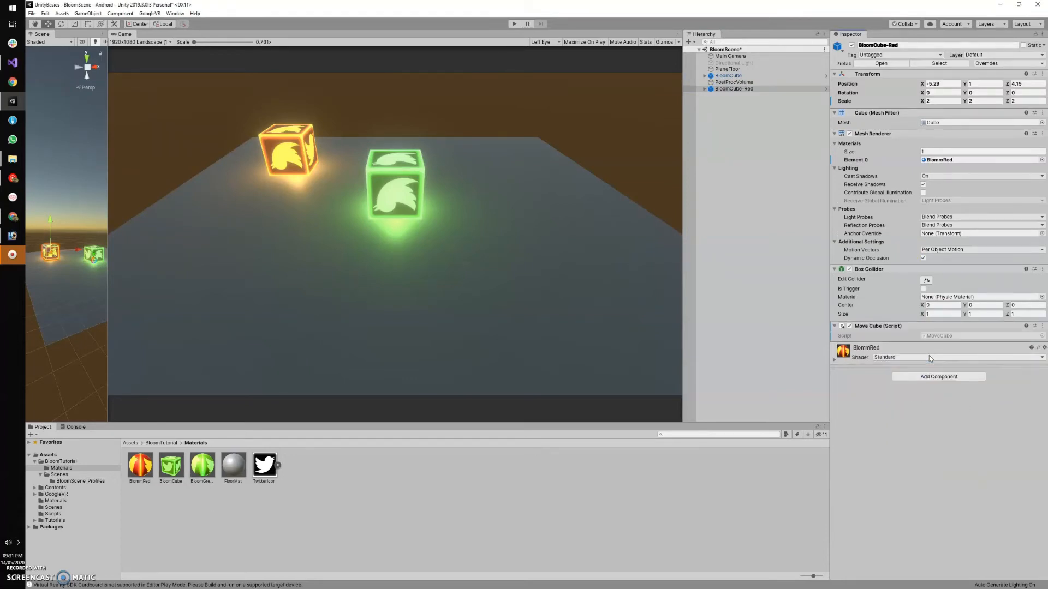
Step: Add the existing Move Cube script component to the green BloomCube
{"action": "left_click", "coordinate": [728, 75]}
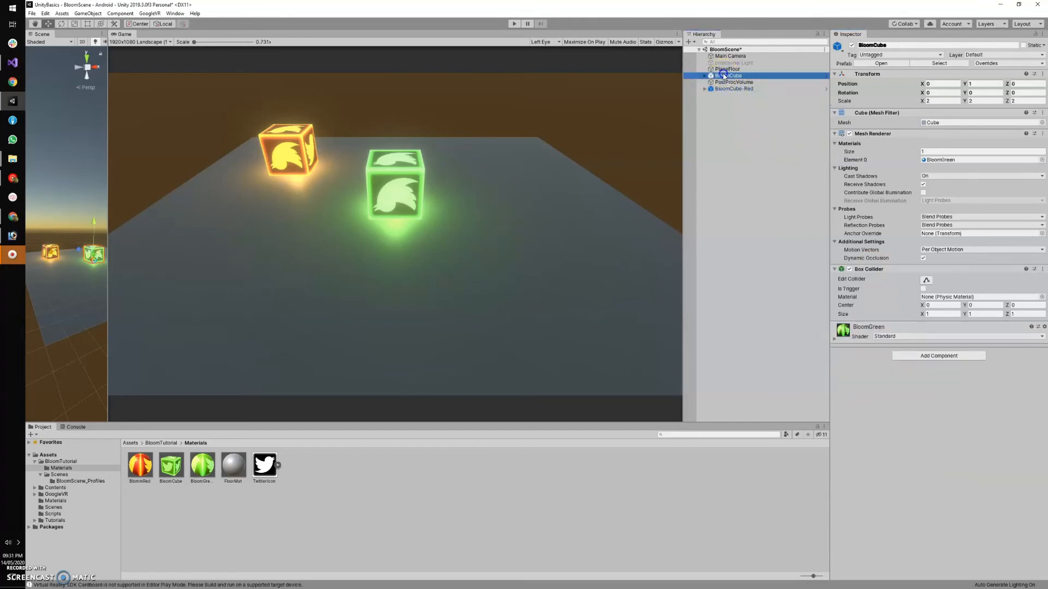
{"action": "left_click", "coordinate": [915, 359]}
{"action": "type", "text": "Move"}
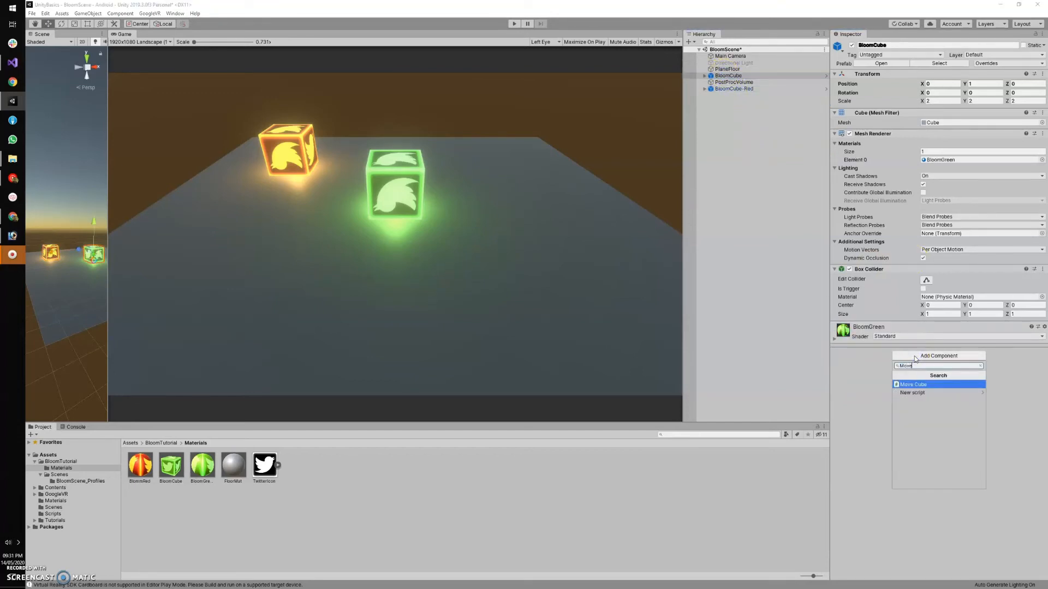
{"action": "key", "text": "Down"}
{"action": "key", "text": "Return"}
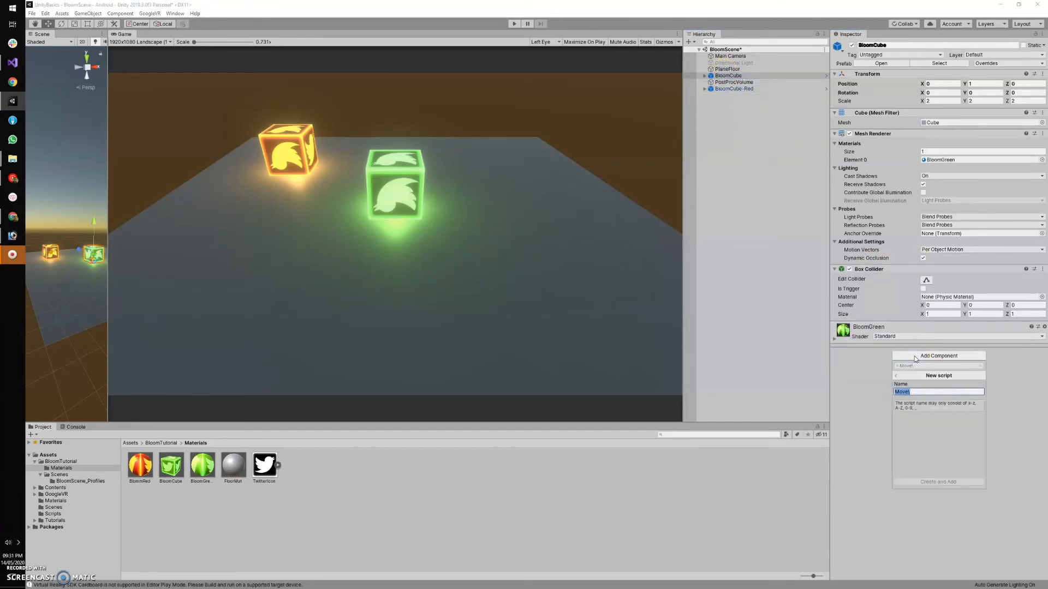
{"action": "key", "text": "BackSpace"}
{"action": "left_click", "coordinate": [896, 375]}
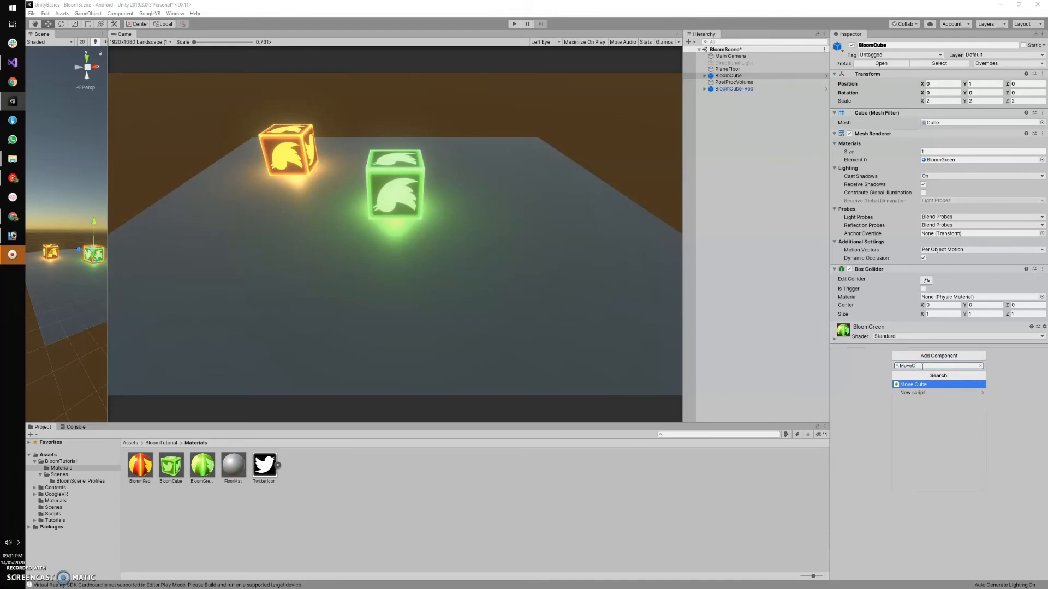
{"action": "key", "text": "Return"}
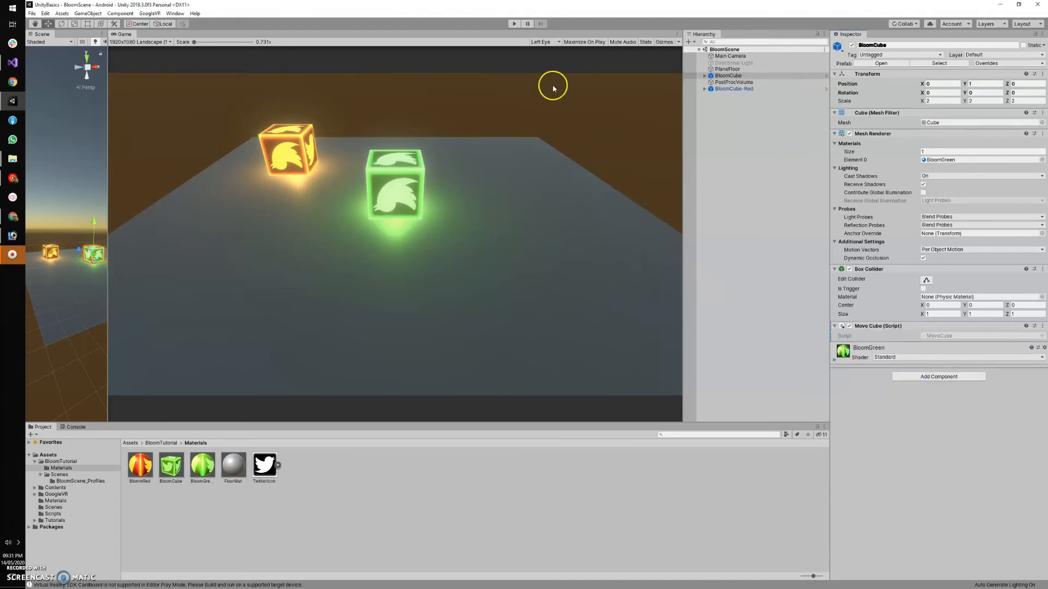
Step: Play the scene to test the Move Cube script on both cubes
{"action": "left_click", "coordinate": [514, 24]}
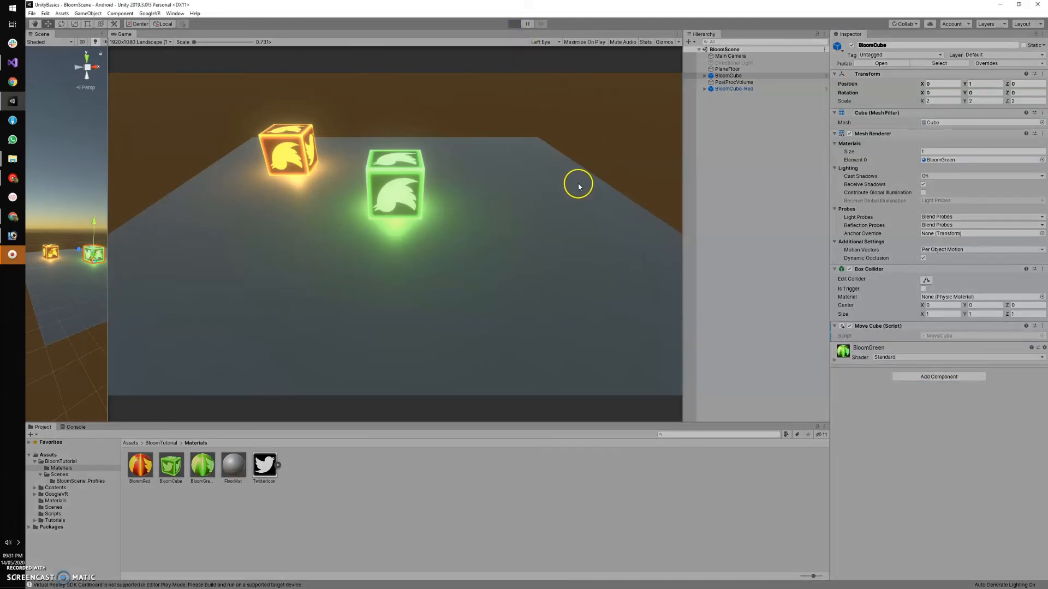